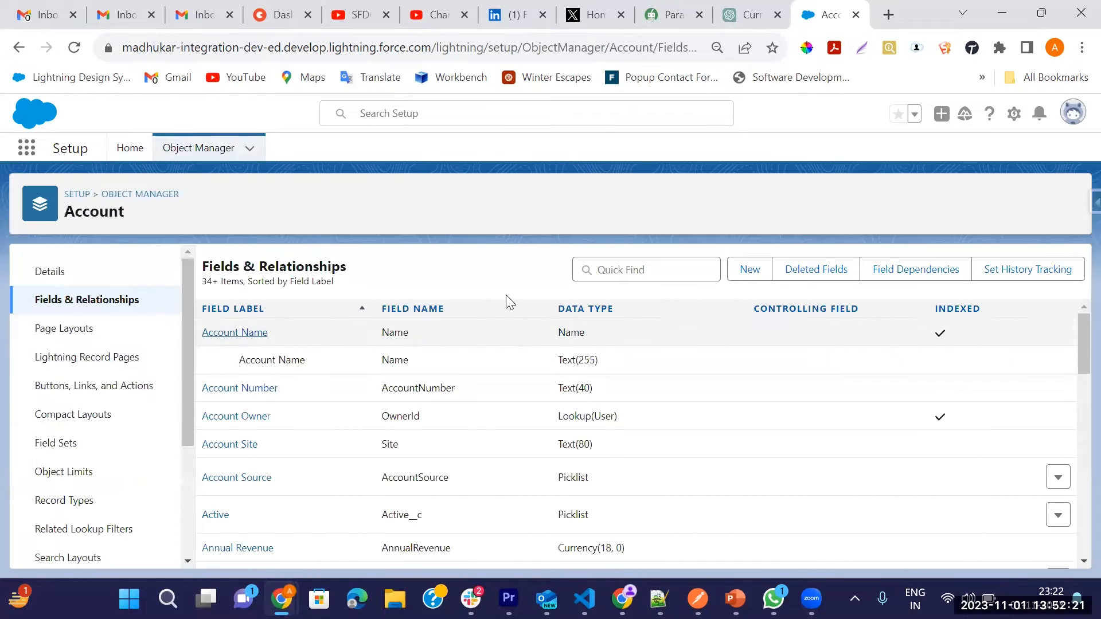
Step: Start a new custom field on the Account object with the Checkbox data type
click(739, 273)
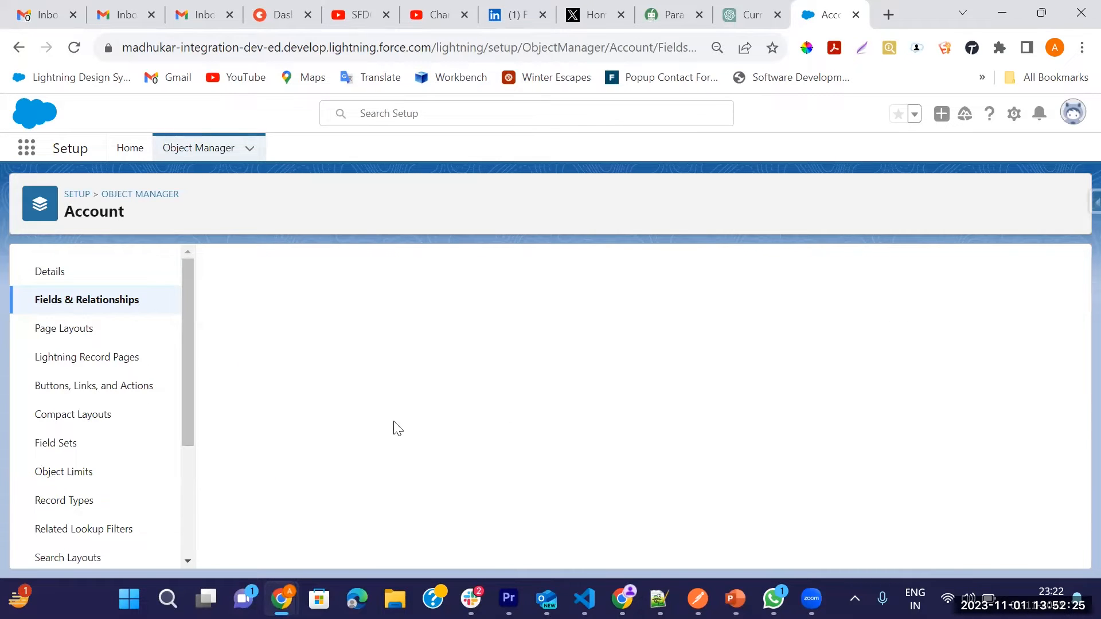
scroll(356, 442, down, 5)
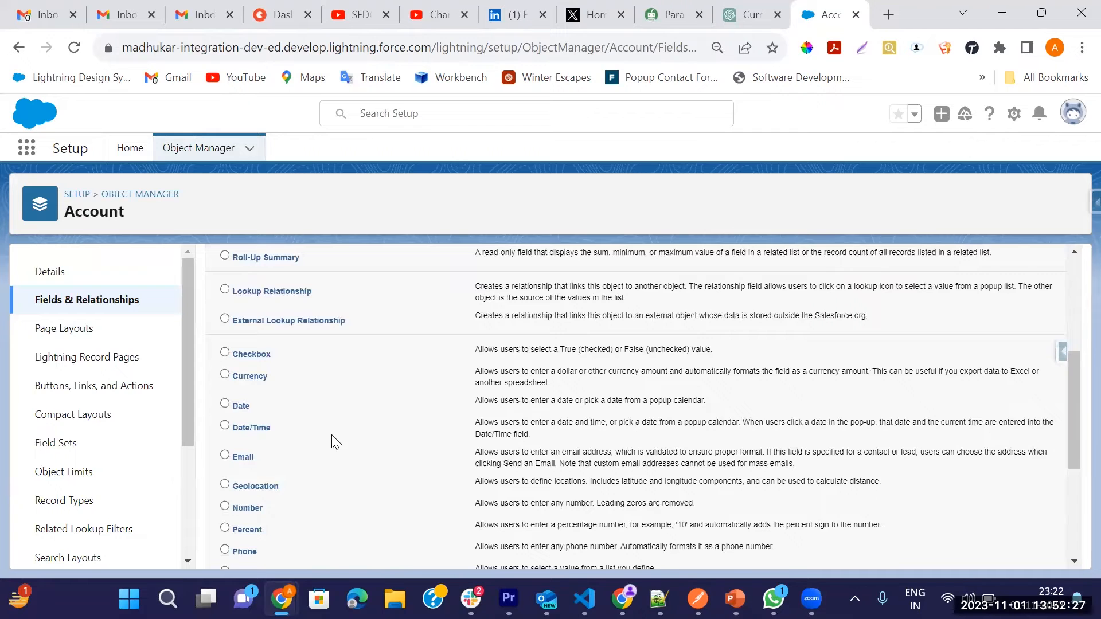
scroll(281, 437, down, 2)
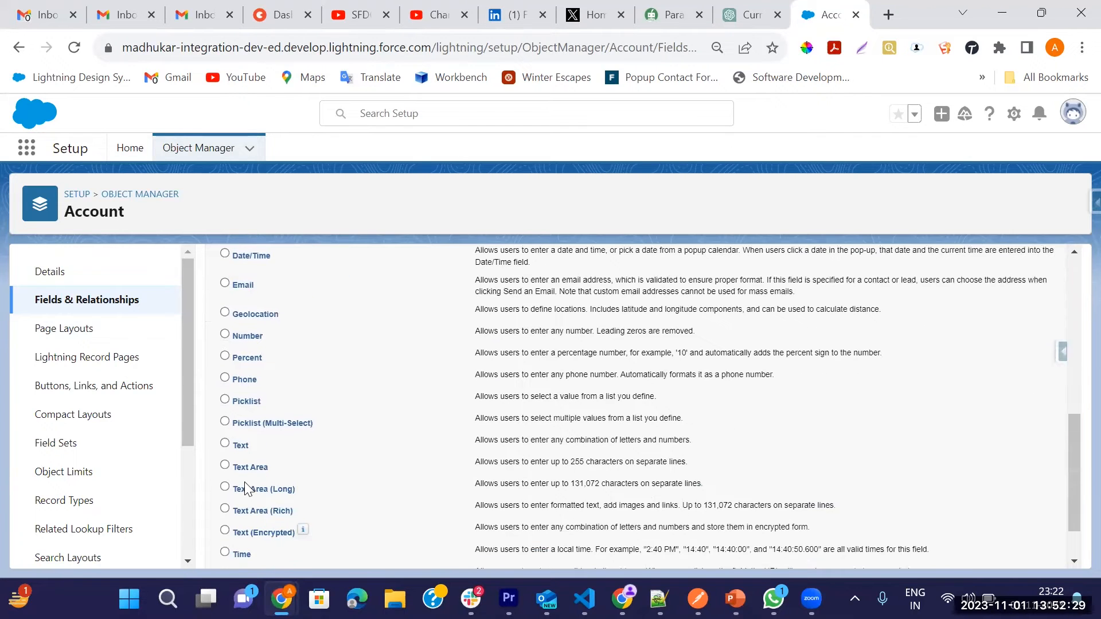
scroll(252, 476, up, 3)
click(225, 351)
scroll(740, 459, down, 4)
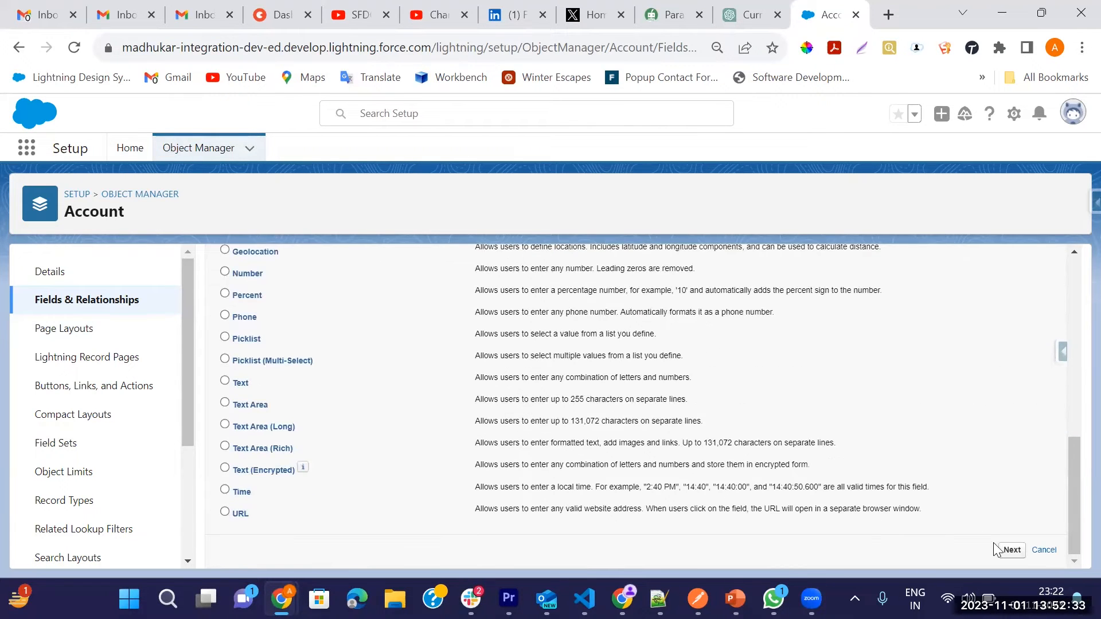
click(1011, 552)
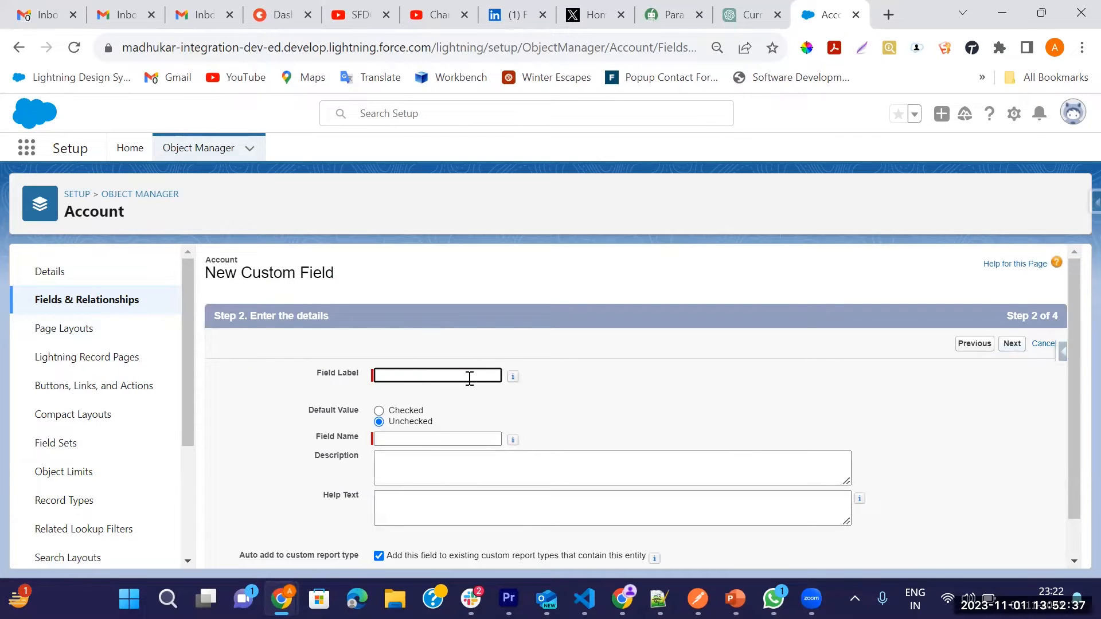
Step: Label the checkbox field Out of Business and save it with default field-level security, continuing with another new field
text(Out of Business)
key(Tab)
scroll(499, 430, down, 1)
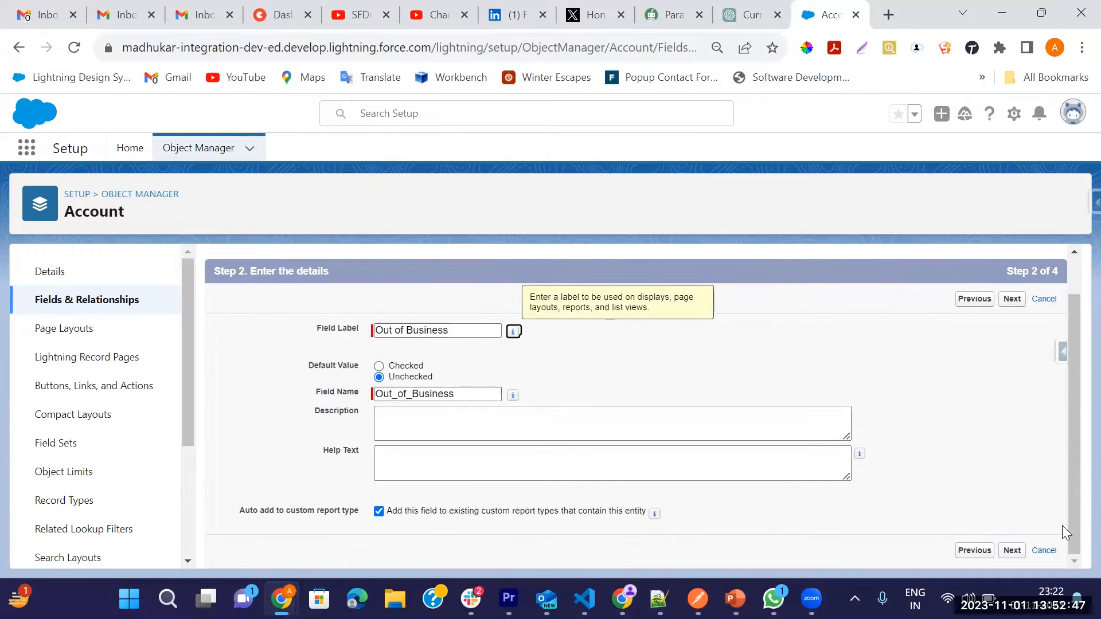
click(1012, 551)
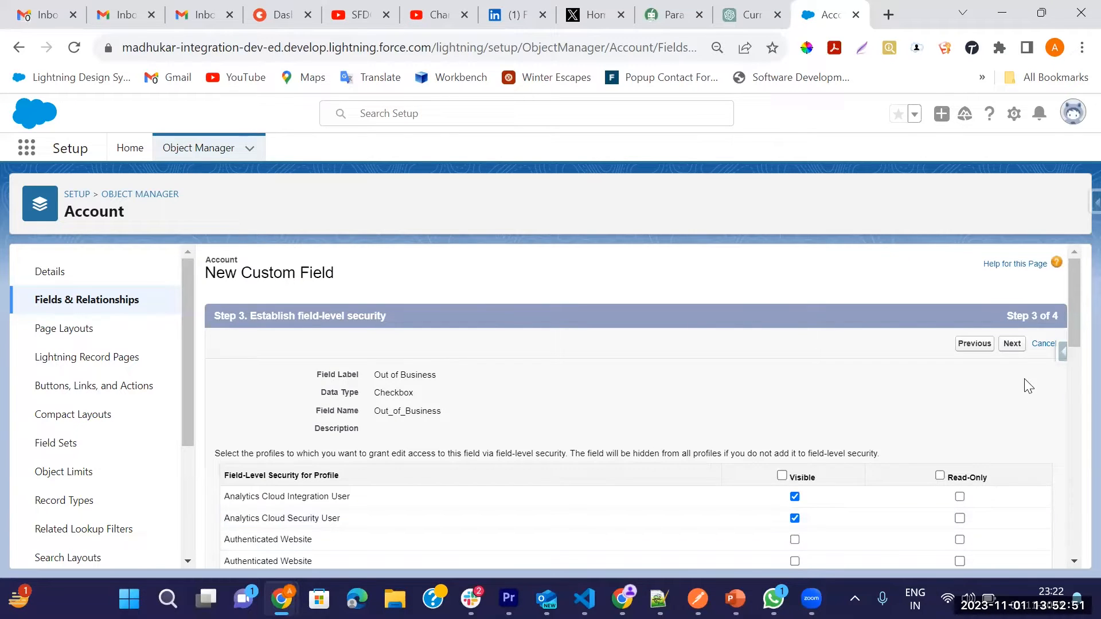
click(1014, 346)
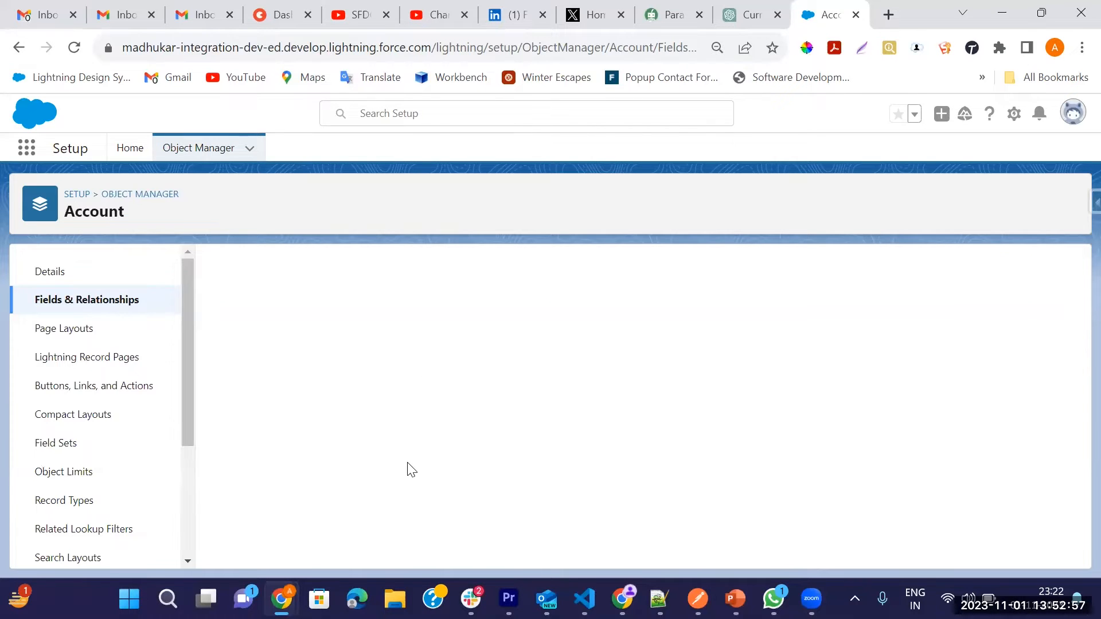
Step: Choose Date as the data type for the second custom field on Account
scroll(250, 499, down, 3)
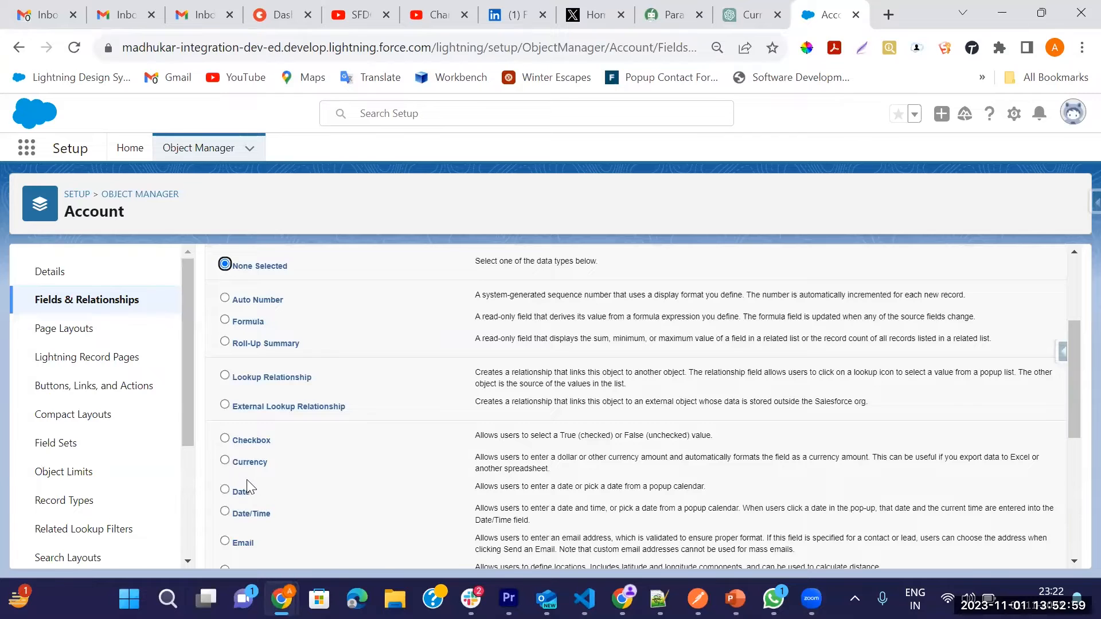
click(236, 497)
scroll(651, 436, down, 5)
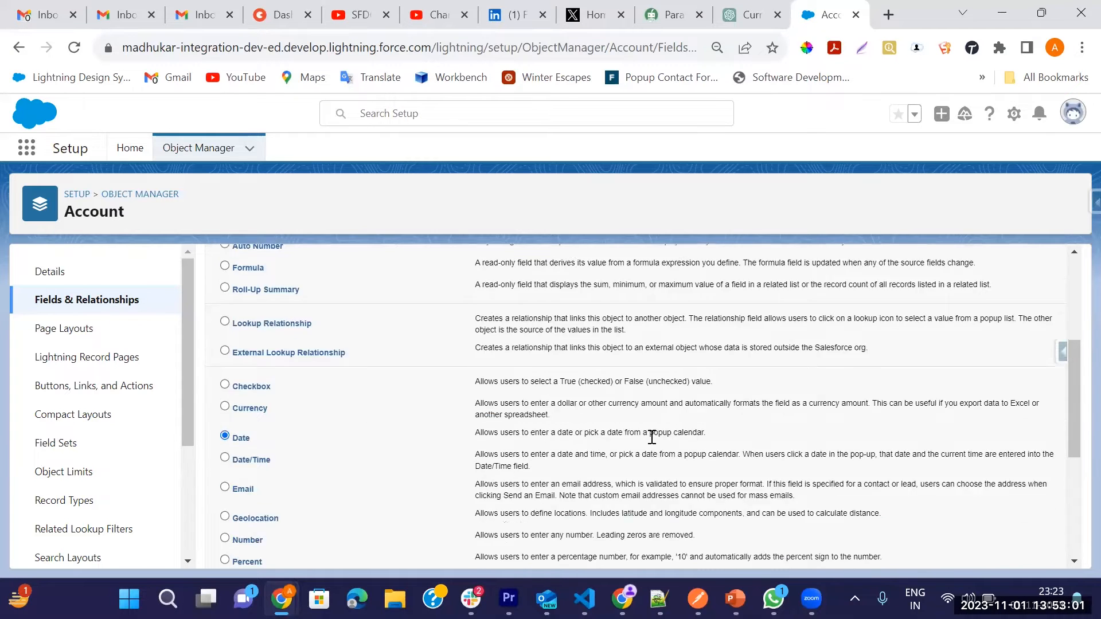
click(1011, 551)
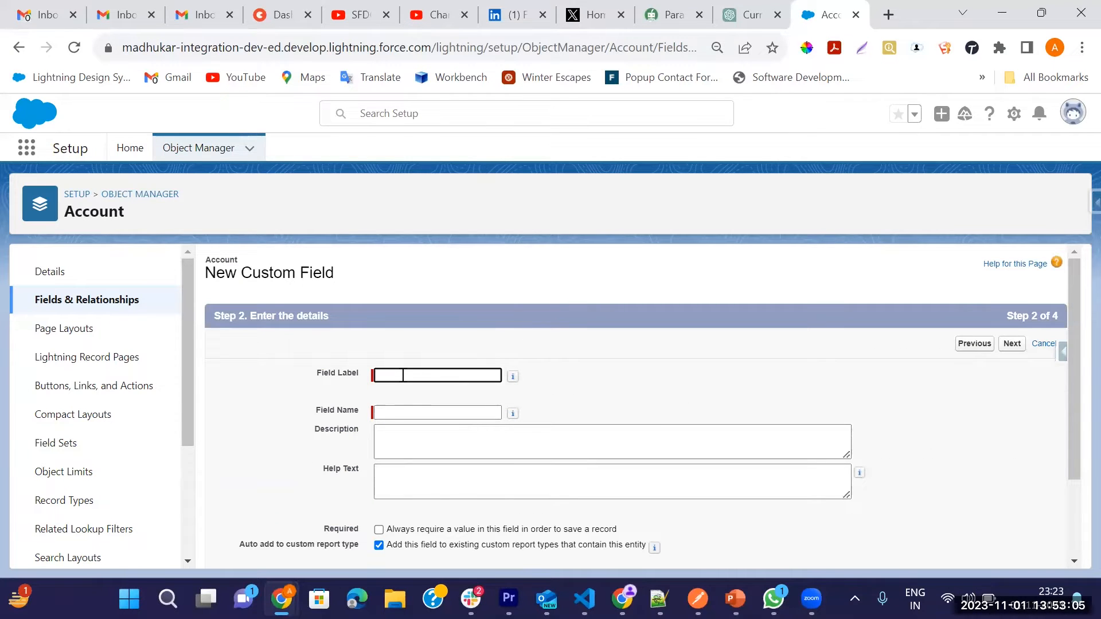
Step: Label the date field Out of Business Date and save it with the default settings
text(Out of Business Date)
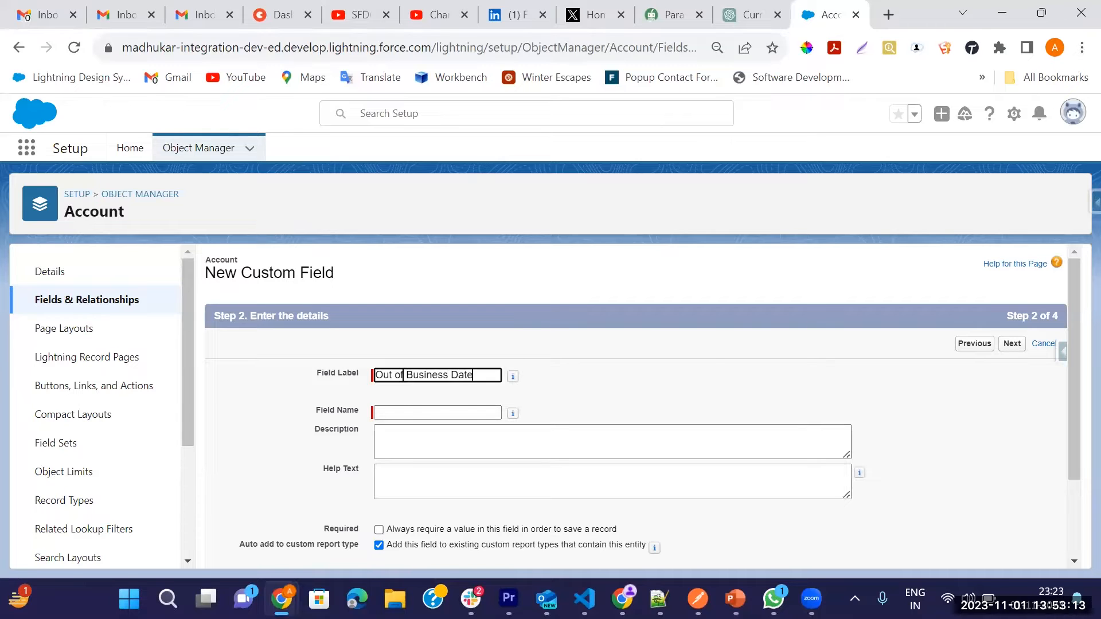
key(Tab)
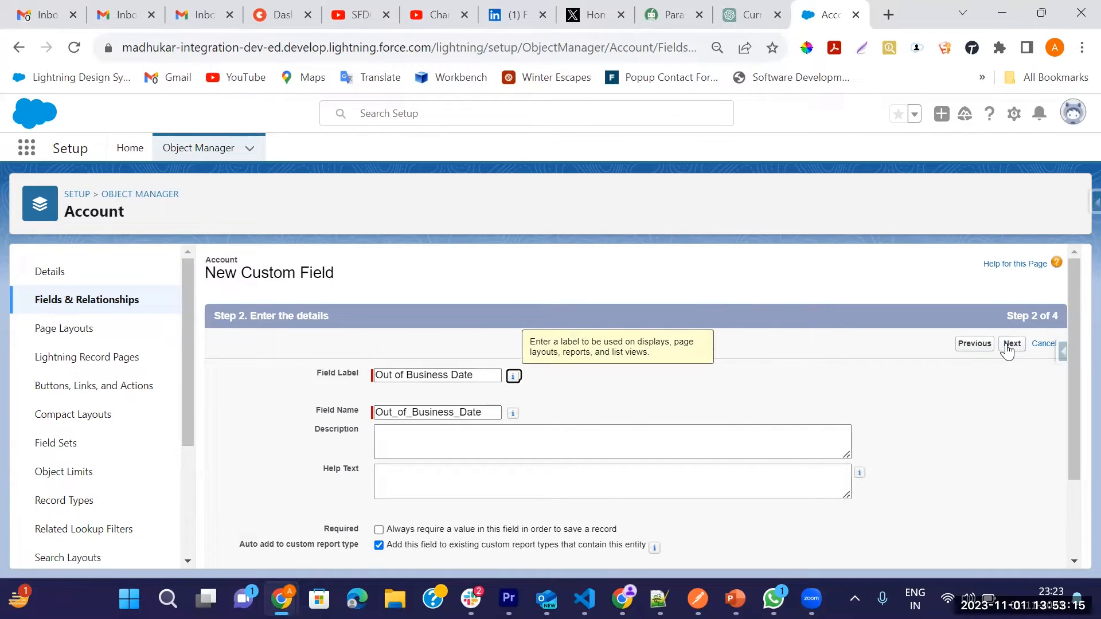
click(1009, 345)
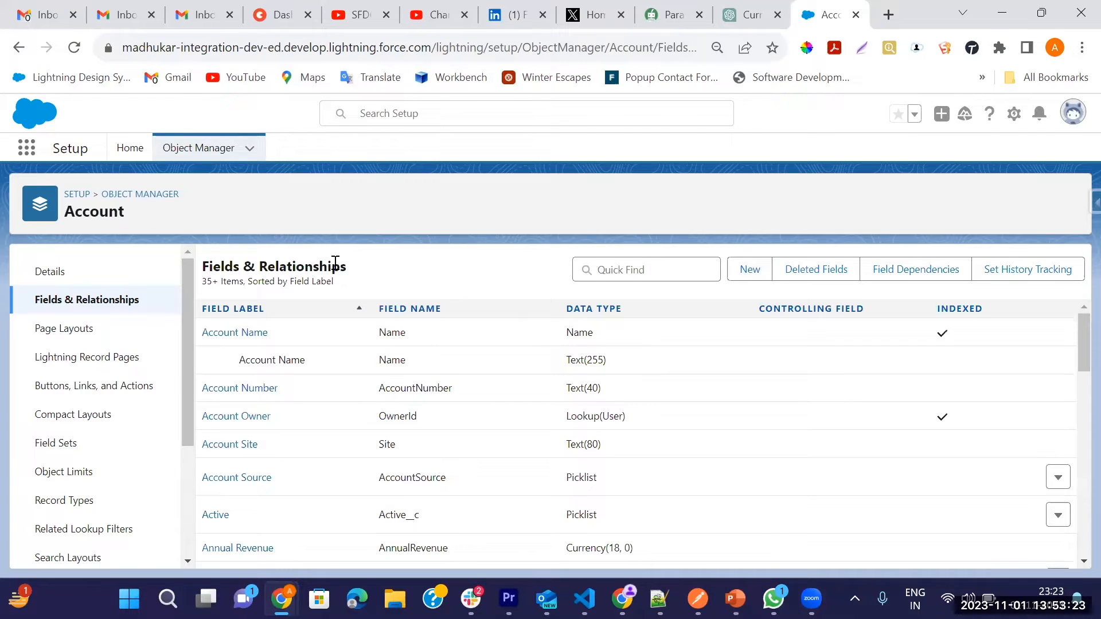
Step: Find Accounts among the available apps and items and open the account list
right_click(819, 19)
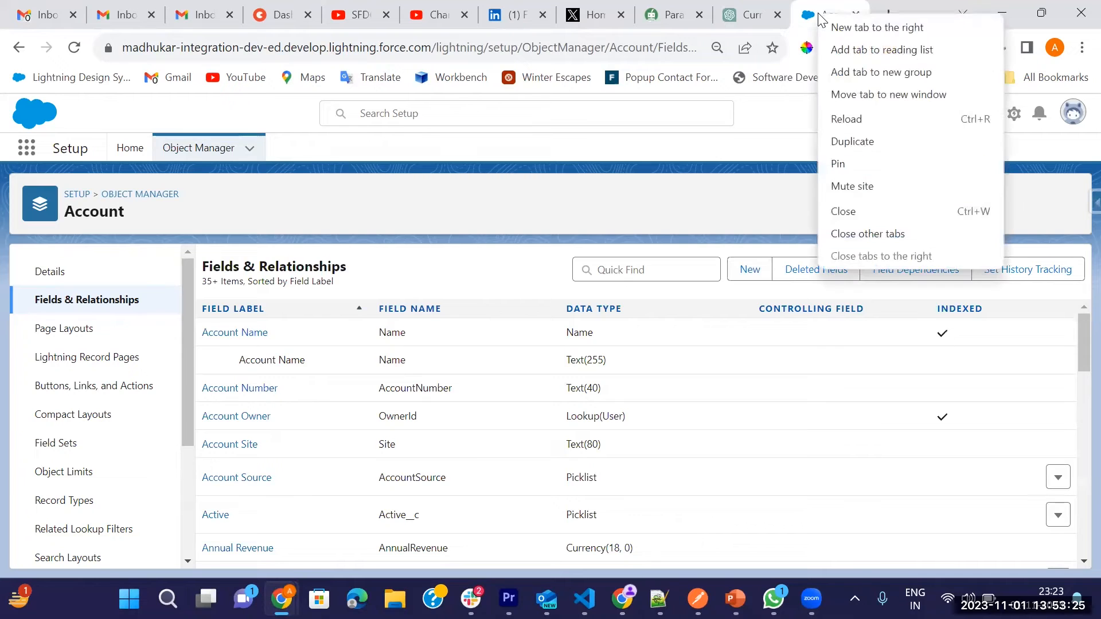
click(24, 148)
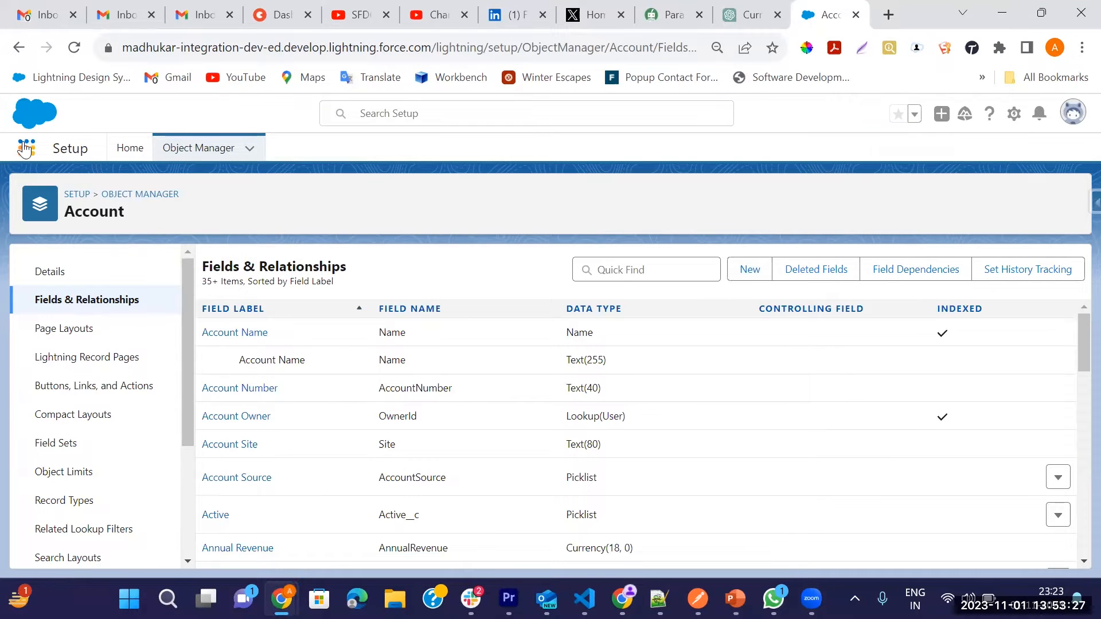
click(25, 148)
text(A)
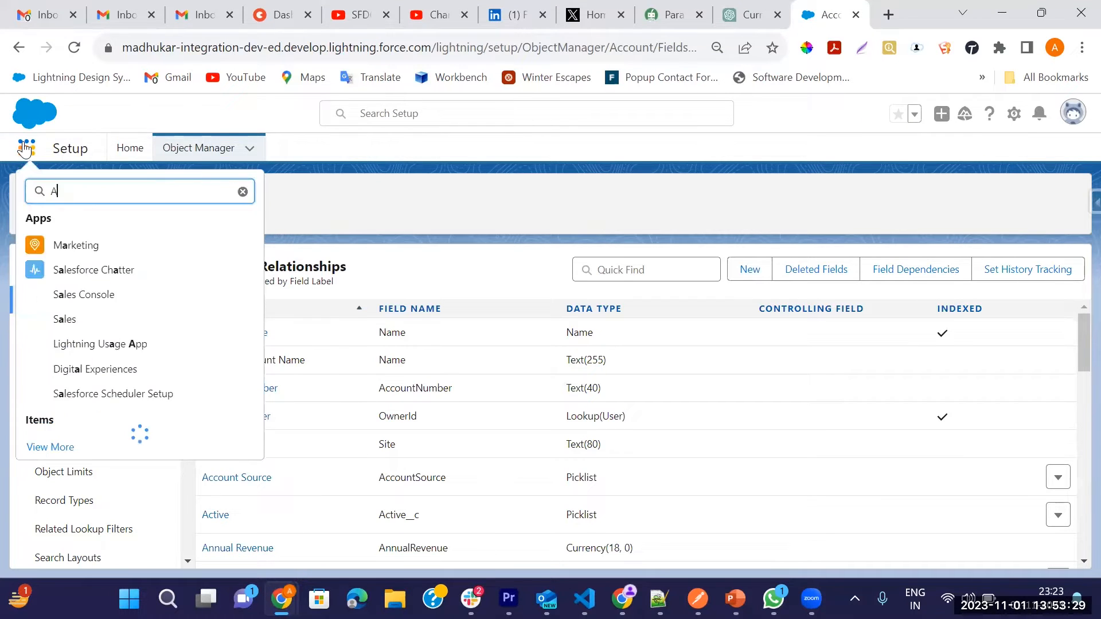
text(cc)
click(49, 288)
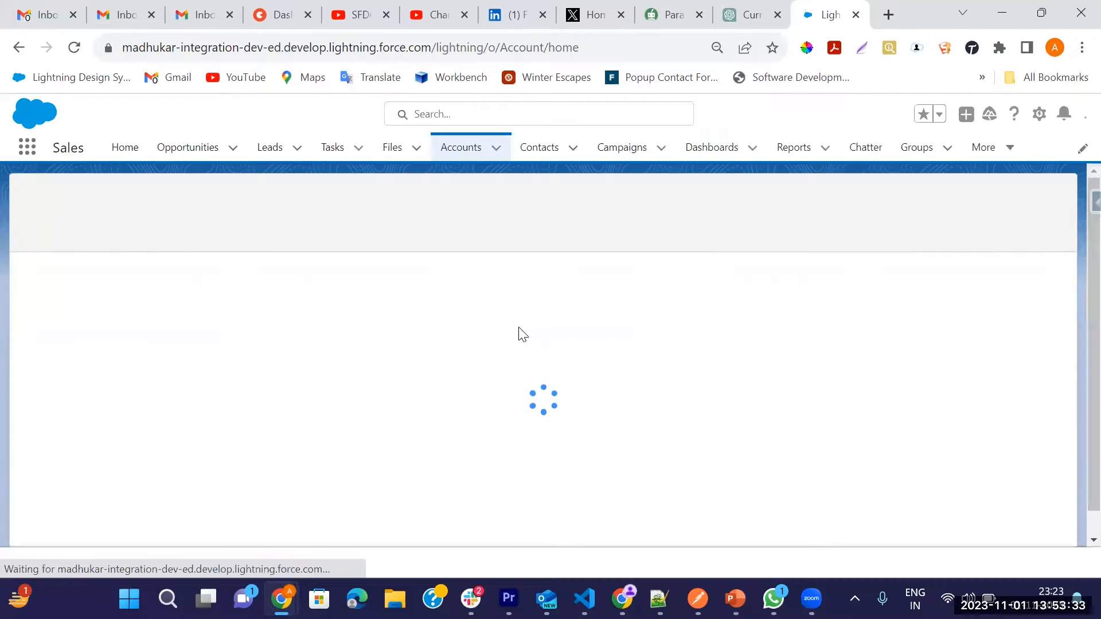
Step: Open the Low Volume account's details and check the Out of Business and Out of Business Date fields
click(103, 288)
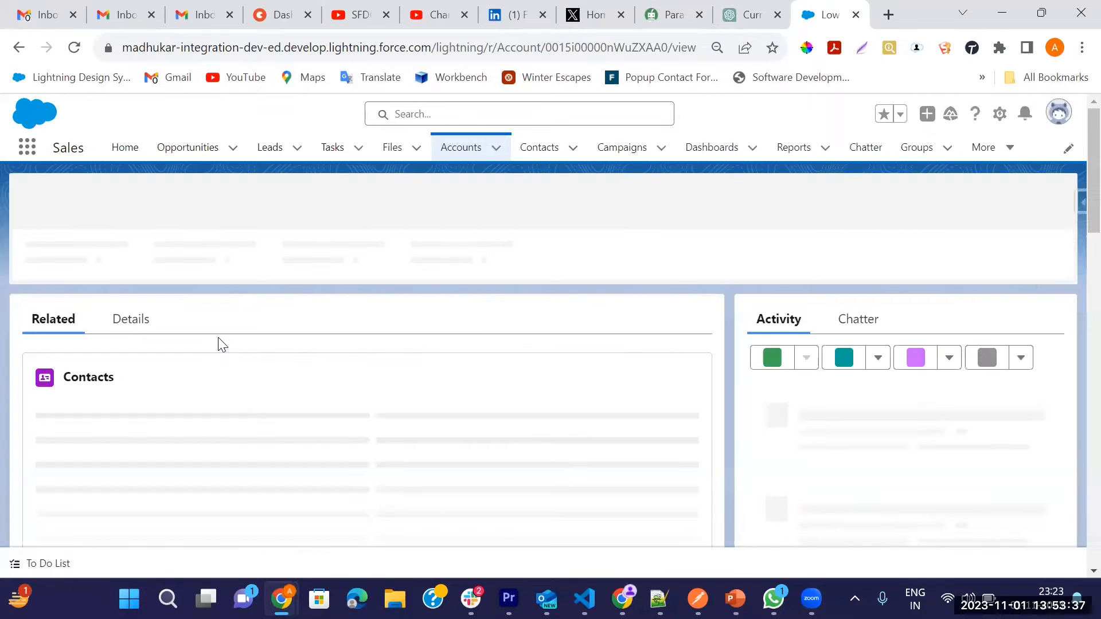
click(127, 317)
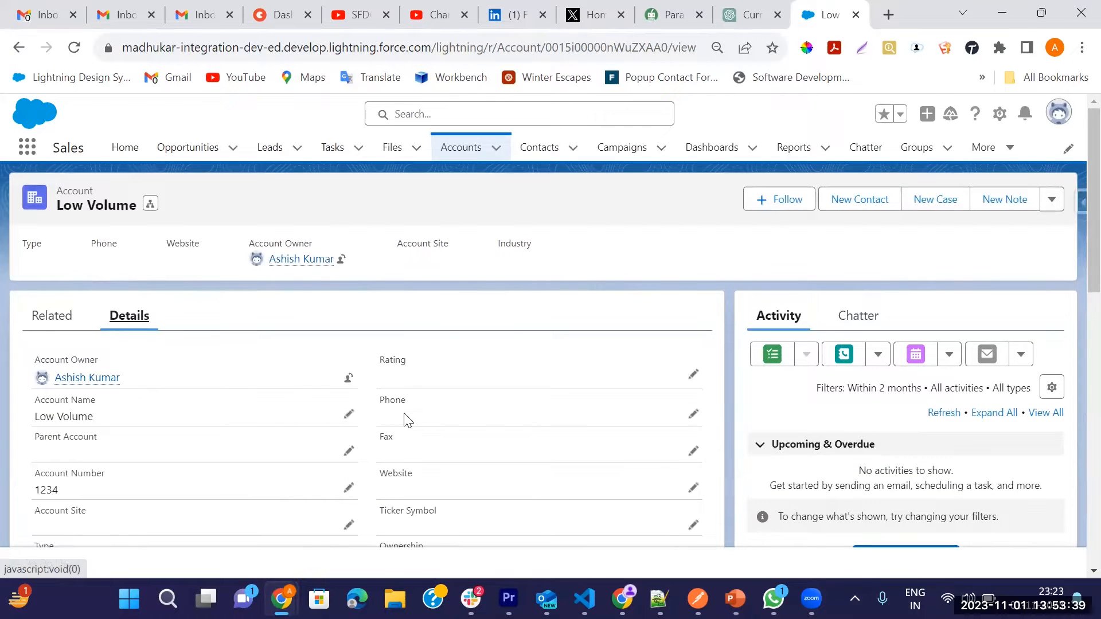
scroll(405, 421, down, 8)
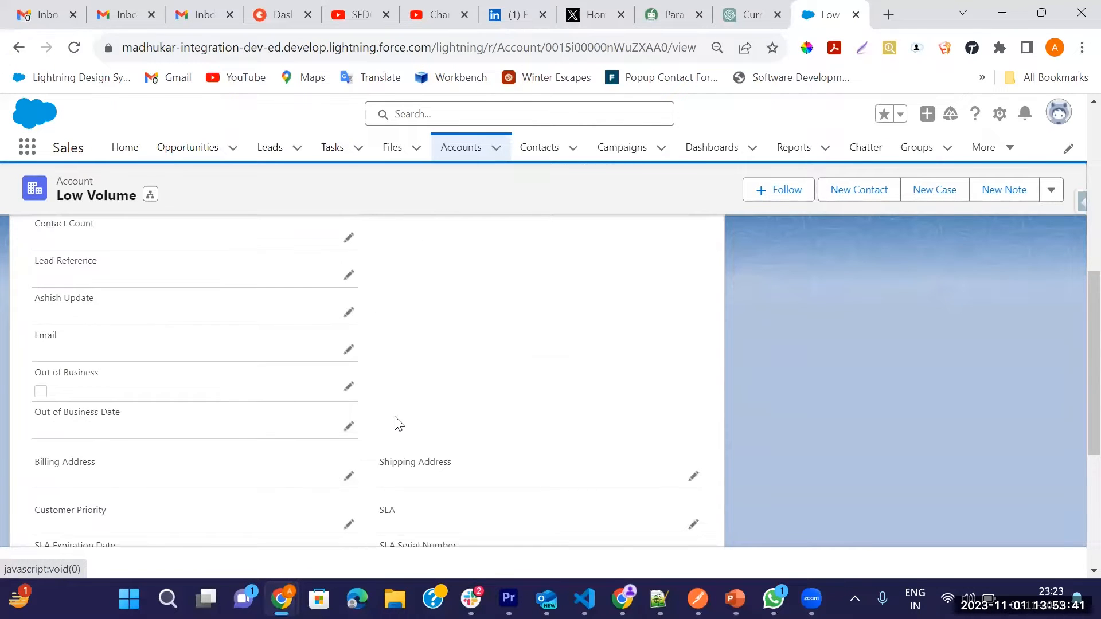
scroll(394, 424, down, 1)
drag(32, 290, 104, 305)
drag(38, 326, 127, 332)
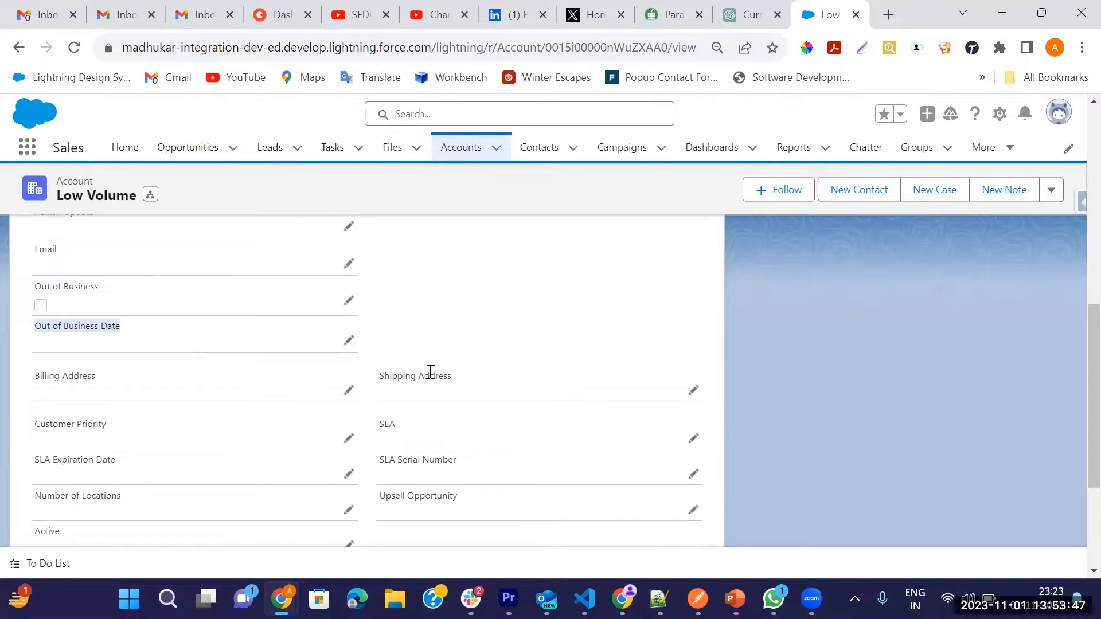
scroll(528, 376, up, 2)
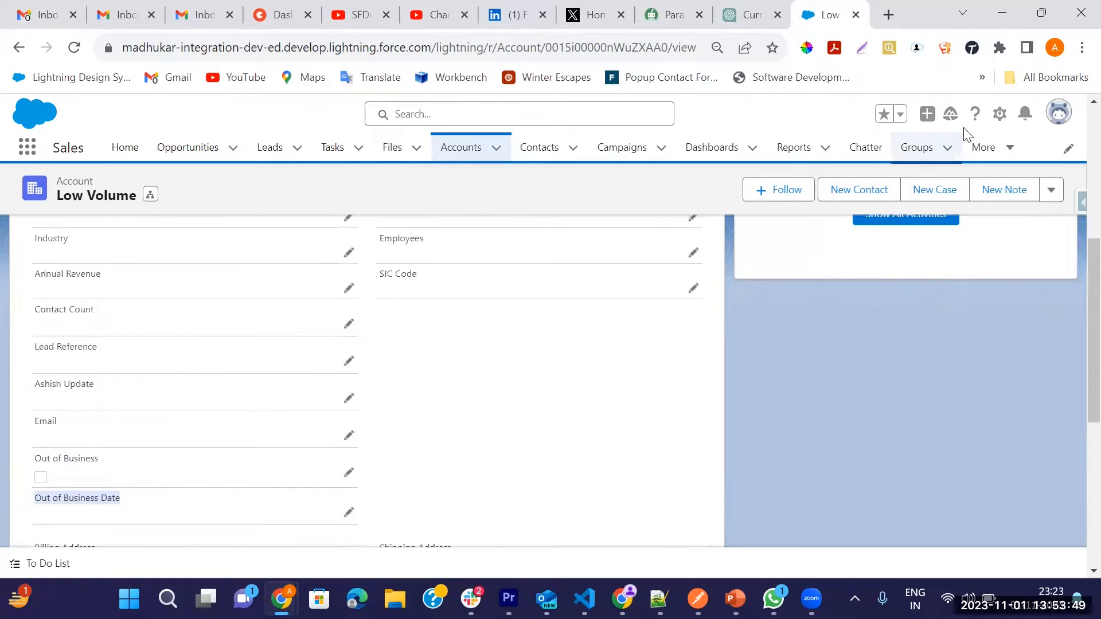
Step: Open Setup and search for flow to reach the list of all flows
click(999, 114)
click(938, 157)
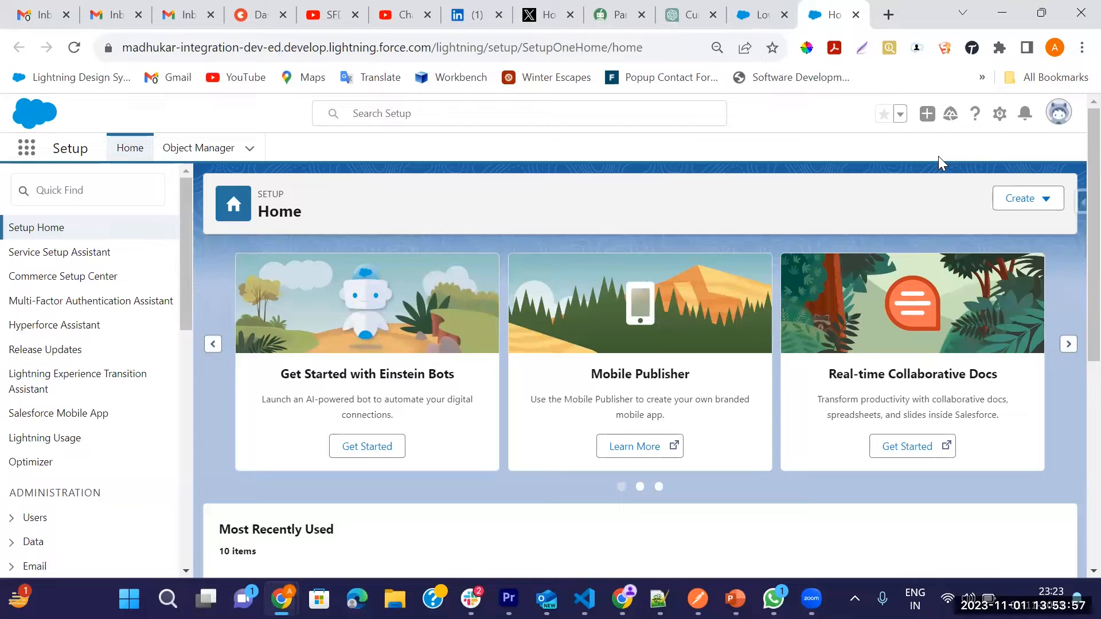
click(45, 181)
text(flow)
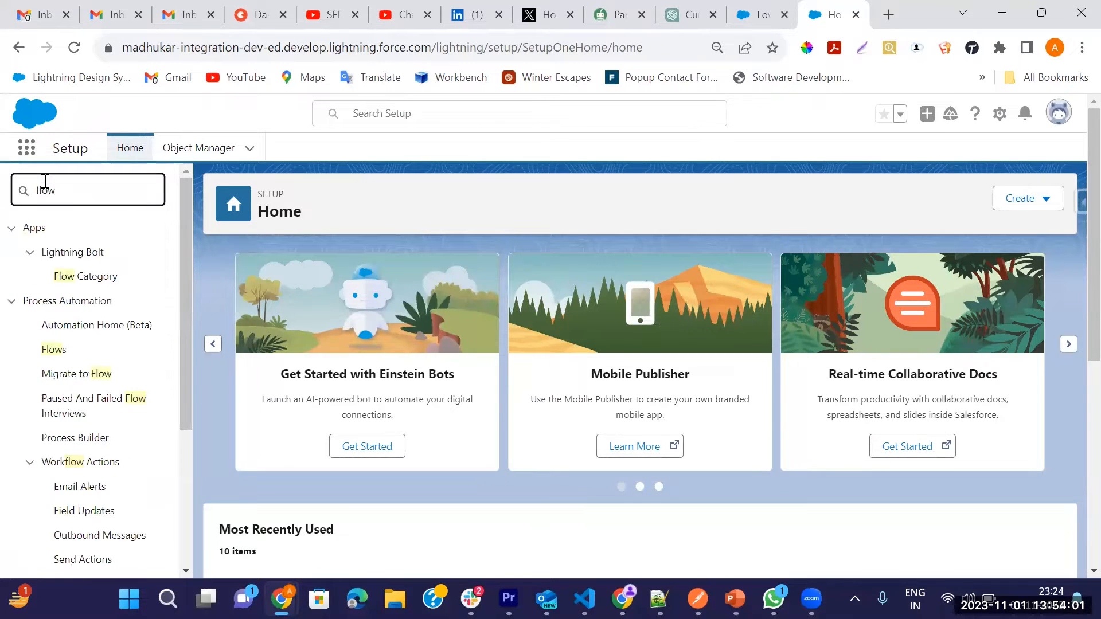
click(56, 352)
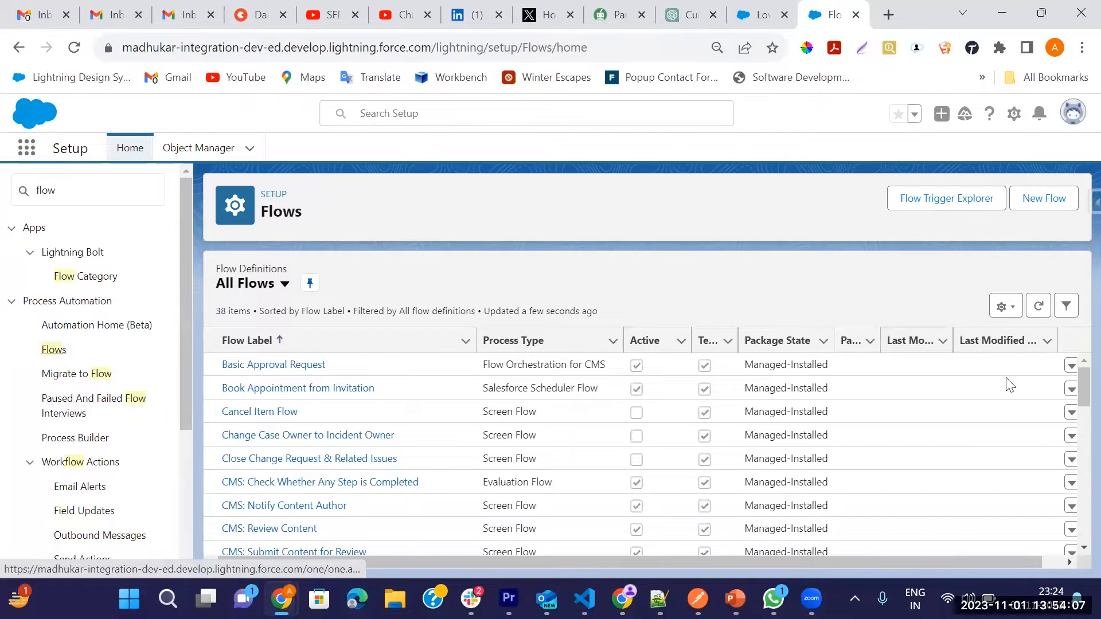
Step: Create a new flow of the Screen Flow type
click(1043, 206)
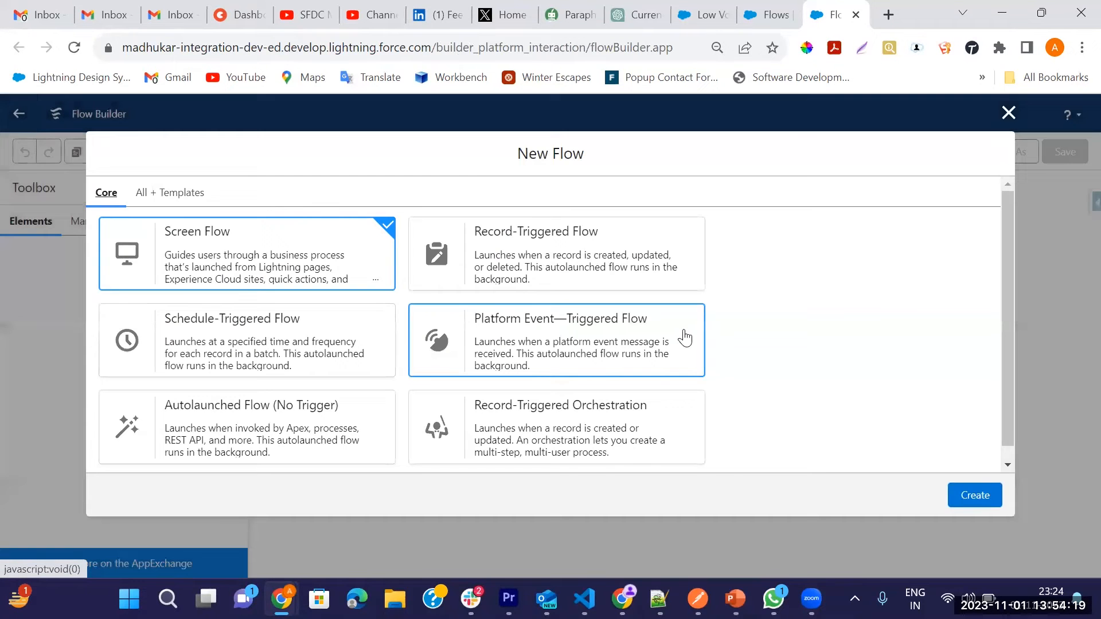
scroll(229, 419, down, 1)
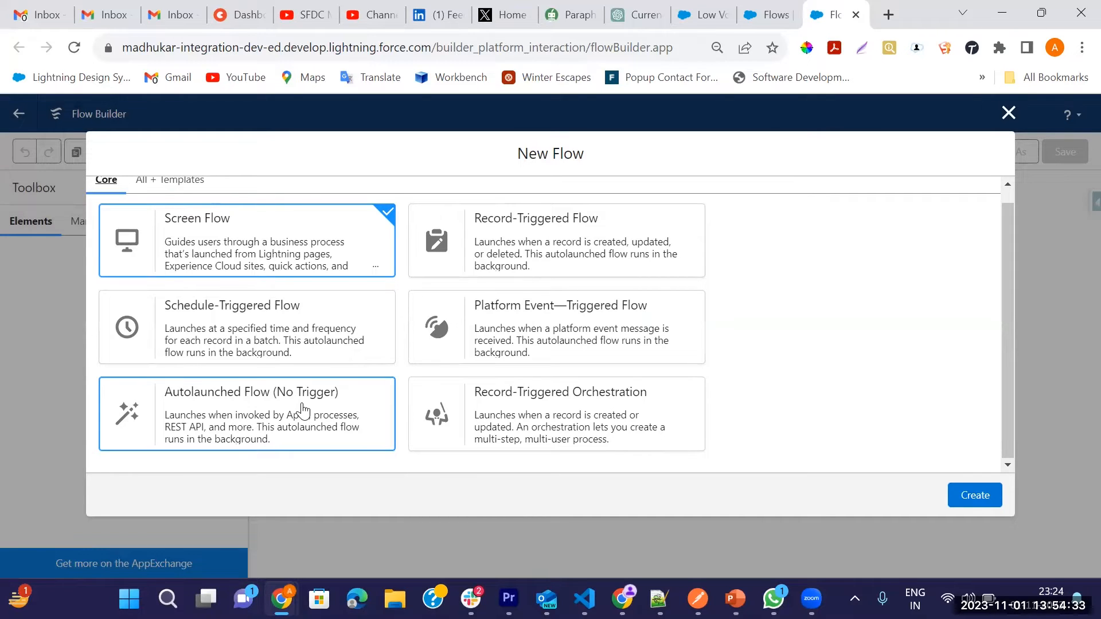
click(975, 505)
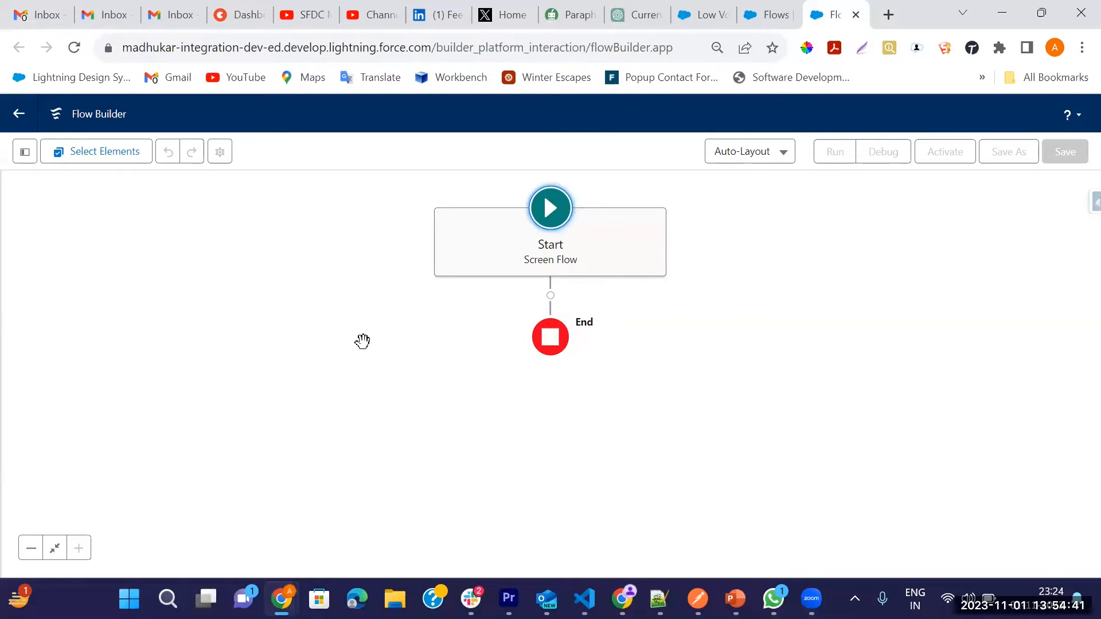
Step: Start a new flow resource with Variable as its resource type
click(24, 152)
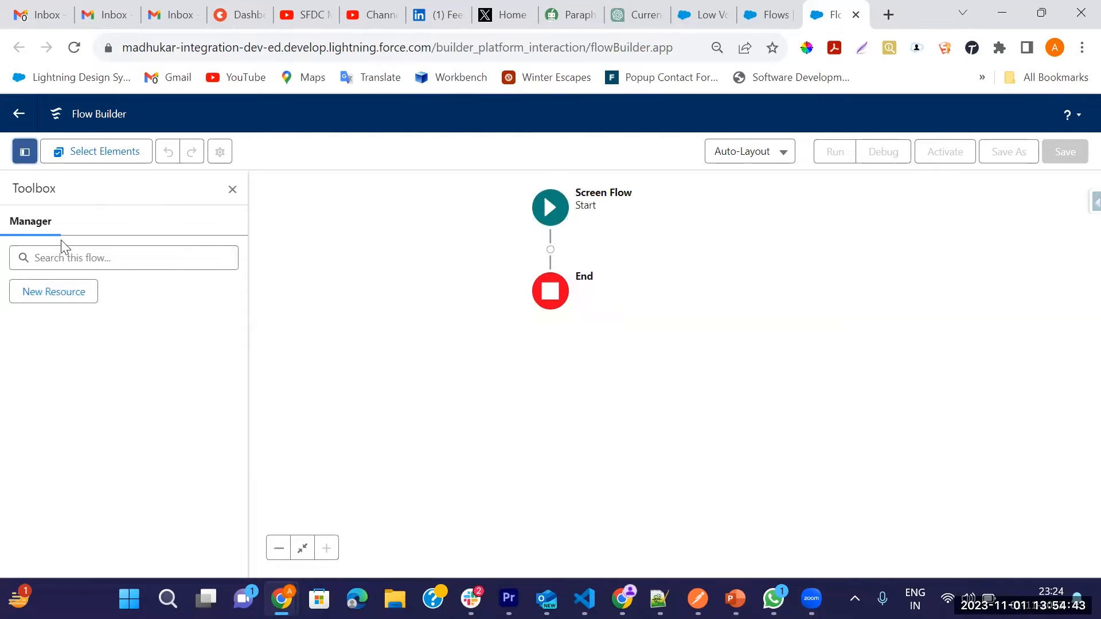
click(62, 298)
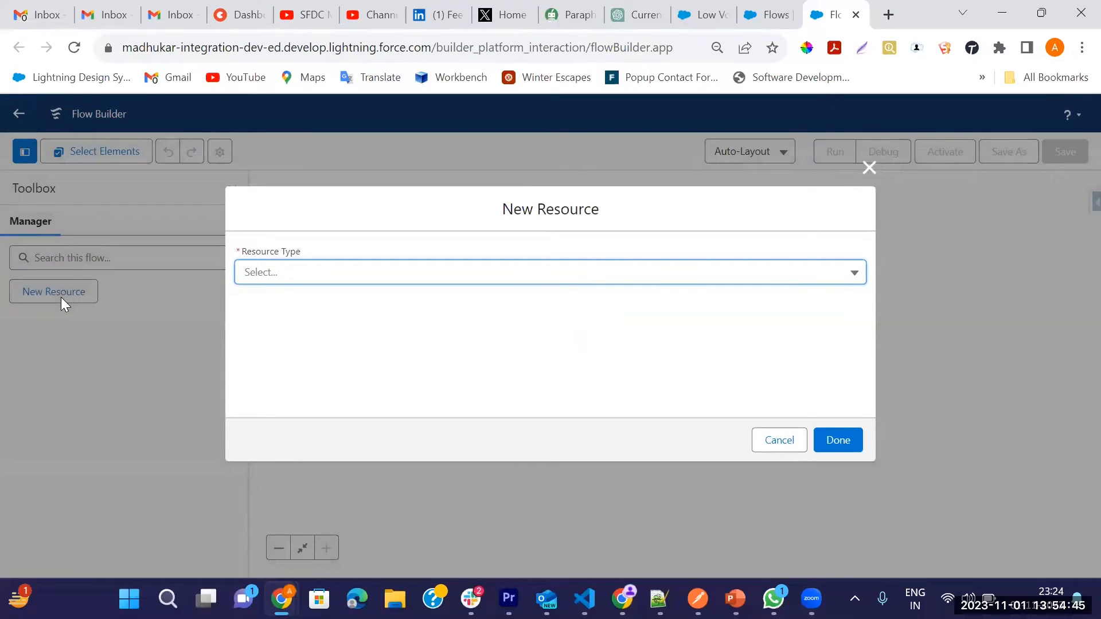
click(283, 275)
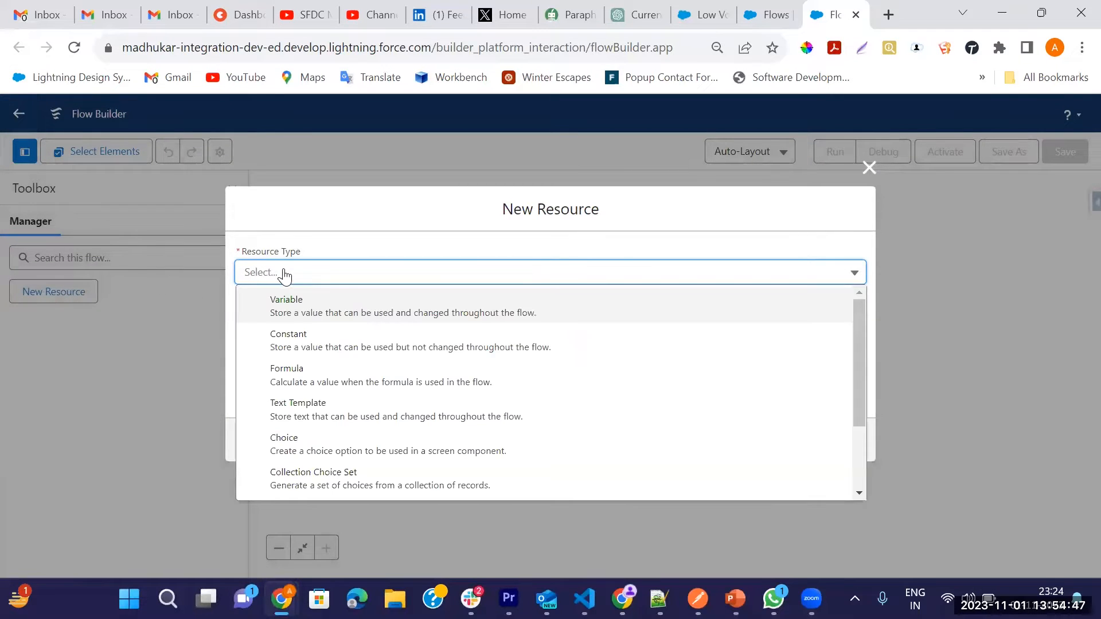
click(326, 315)
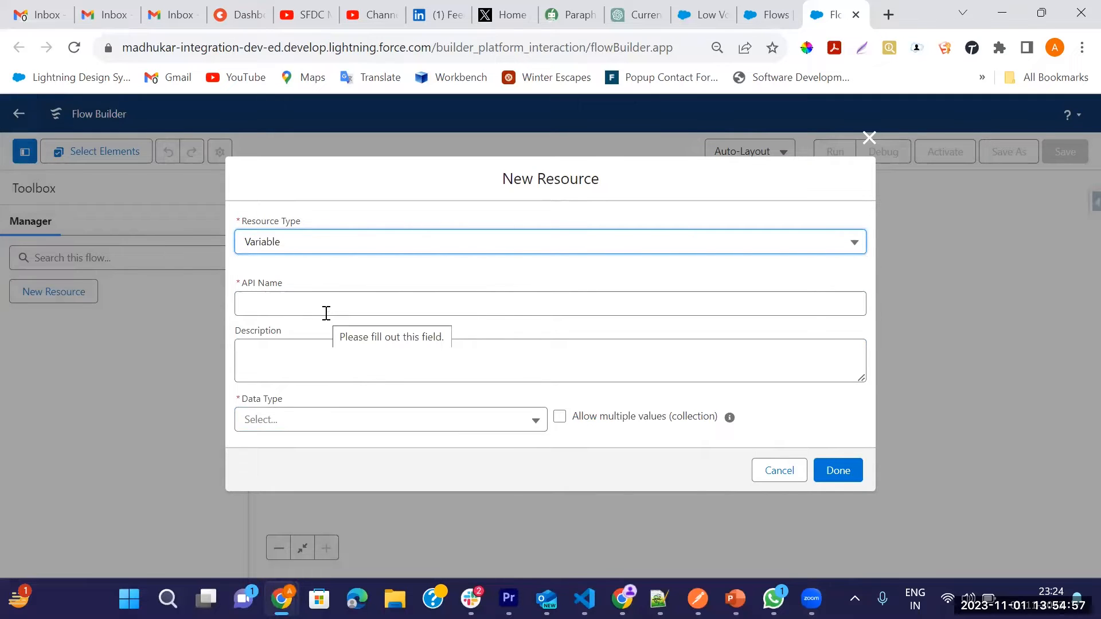
Step: Name the new variable varAccountId and set its data type to Text
click(326, 314)
text(varAccountId)
key(Tab)
click(512, 431)
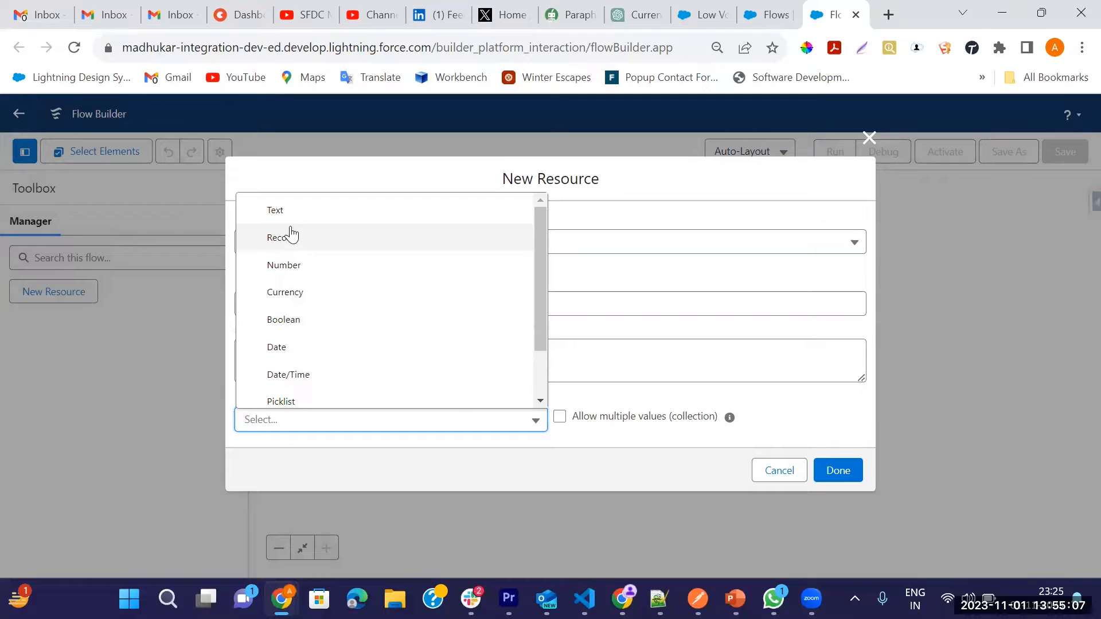
click(281, 211)
Step: Make the varAccountId variable available for input and output, and finish creating it
scroll(544, 373, down, 2)
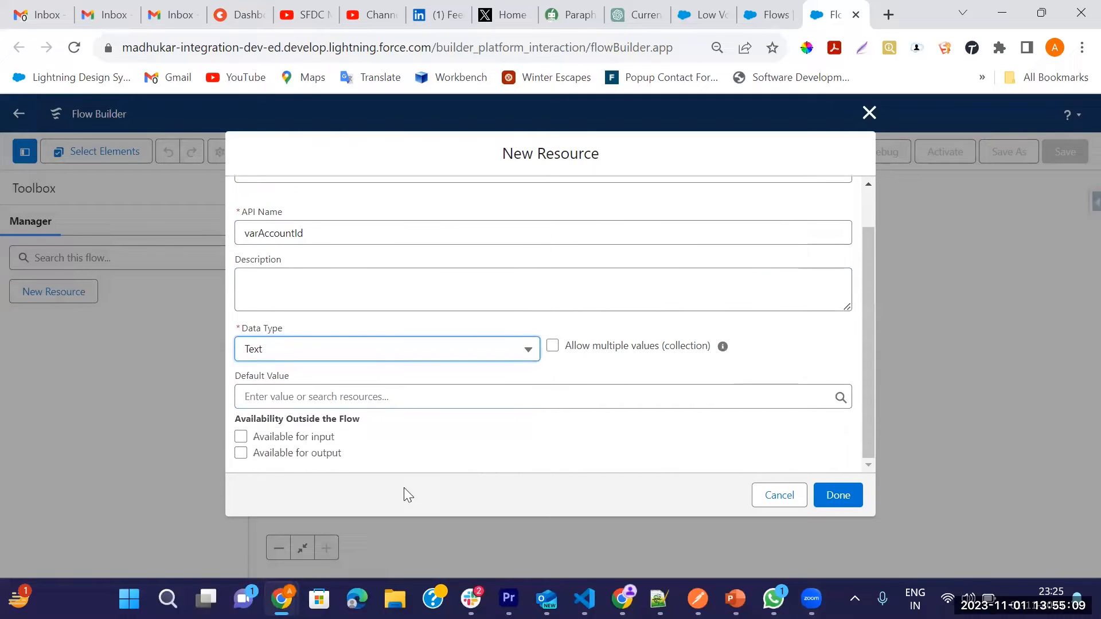
click(241, 437)
click(240, 453)
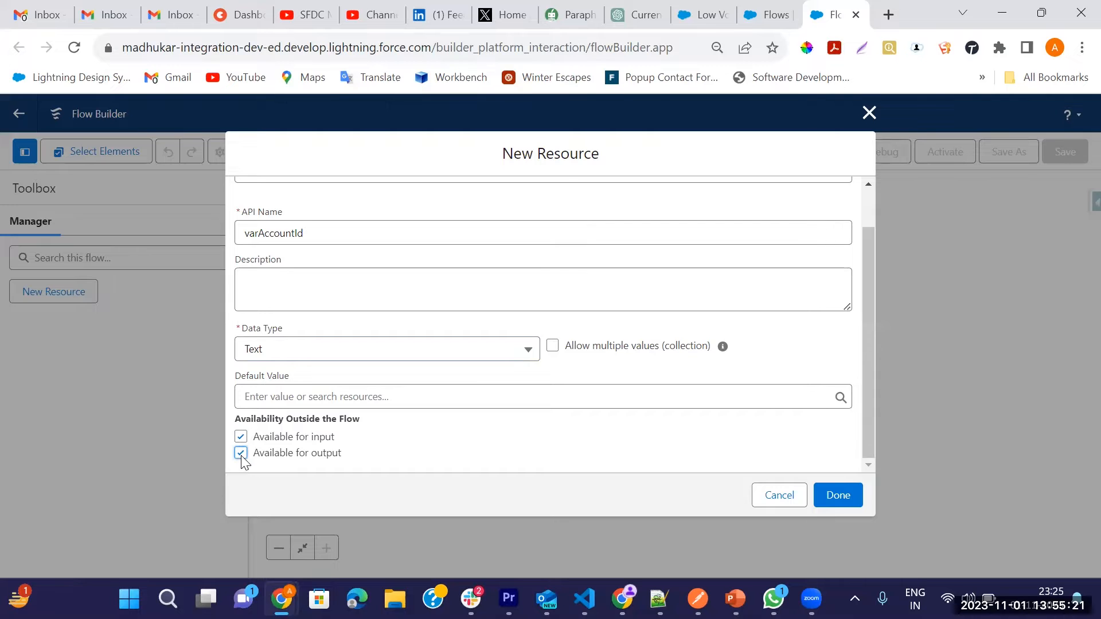
click(838, 497)
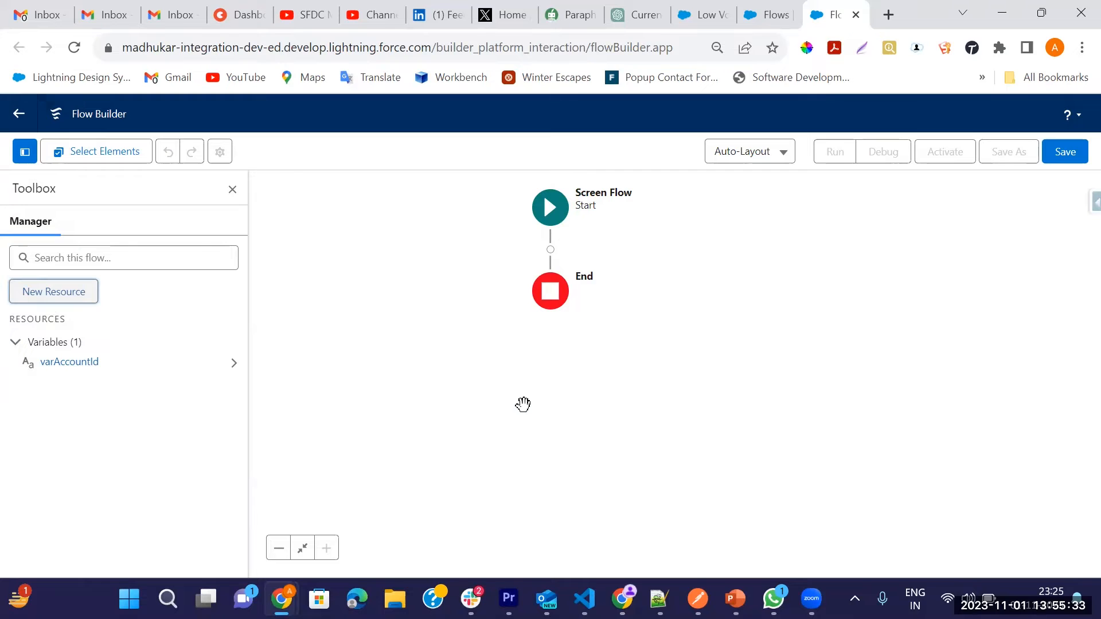
Step: Add an Update Records element between Start and End, labelled Out of Business Data Update
click(551, 250)
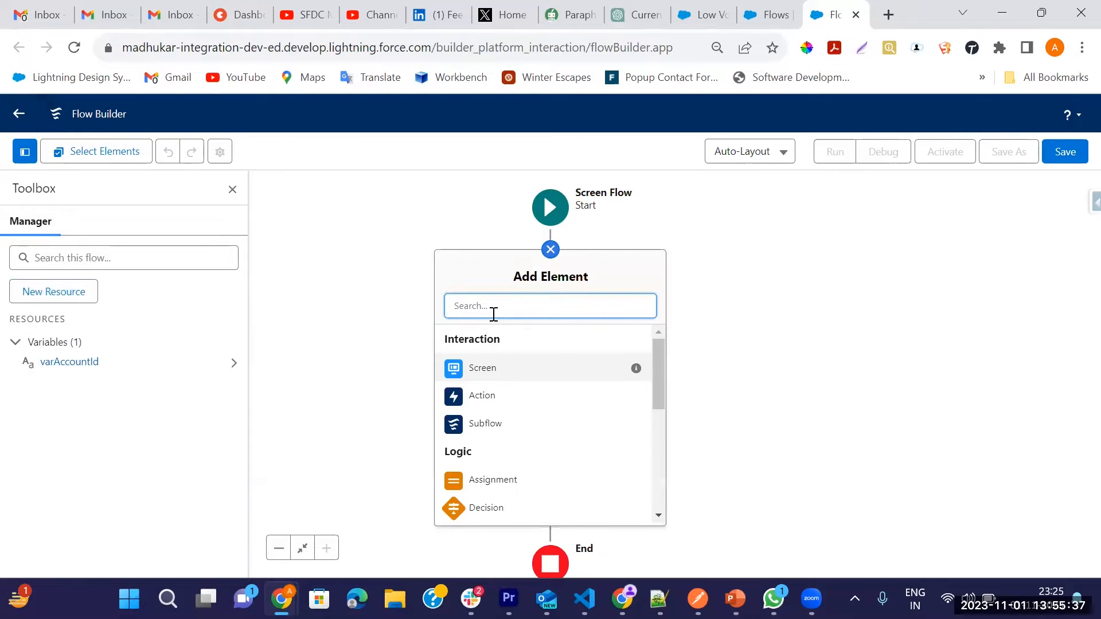
text(update)
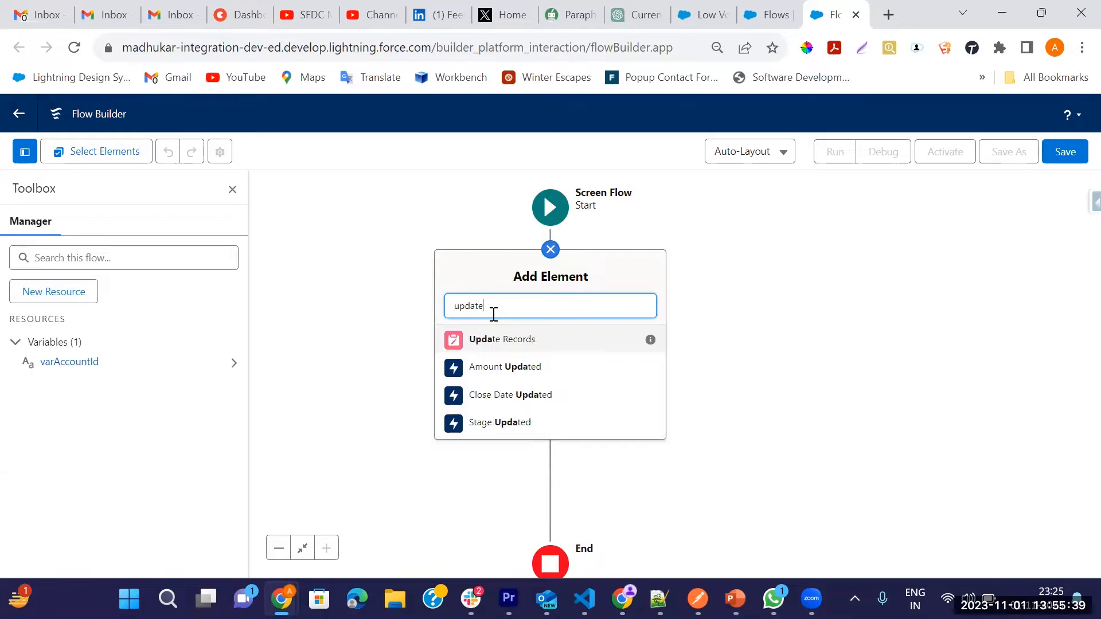
click(542, 344)
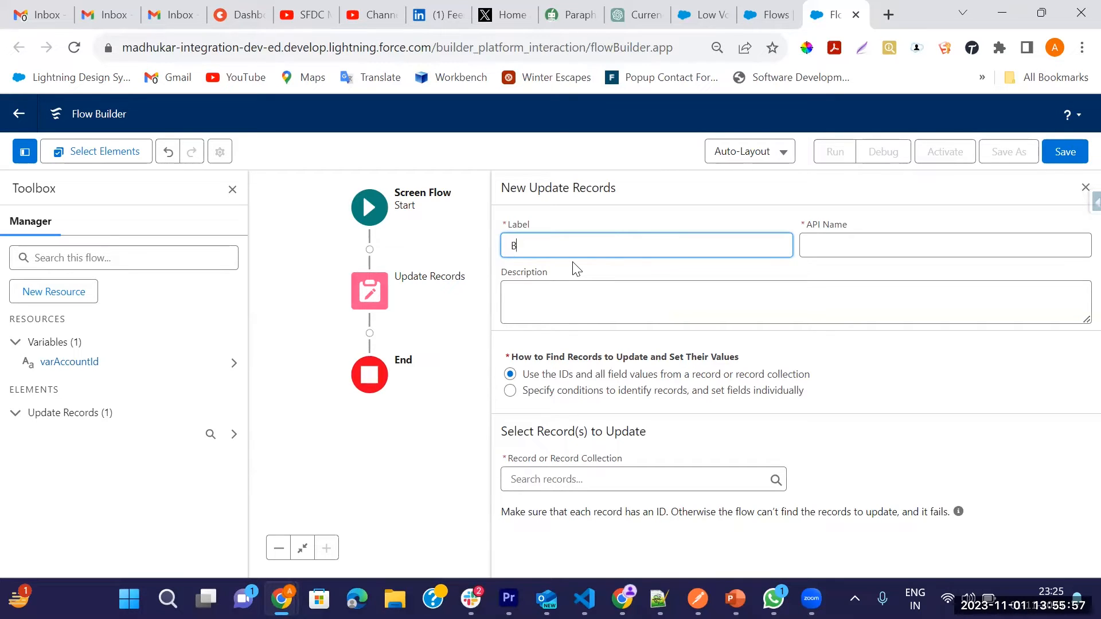
text(Business Update)
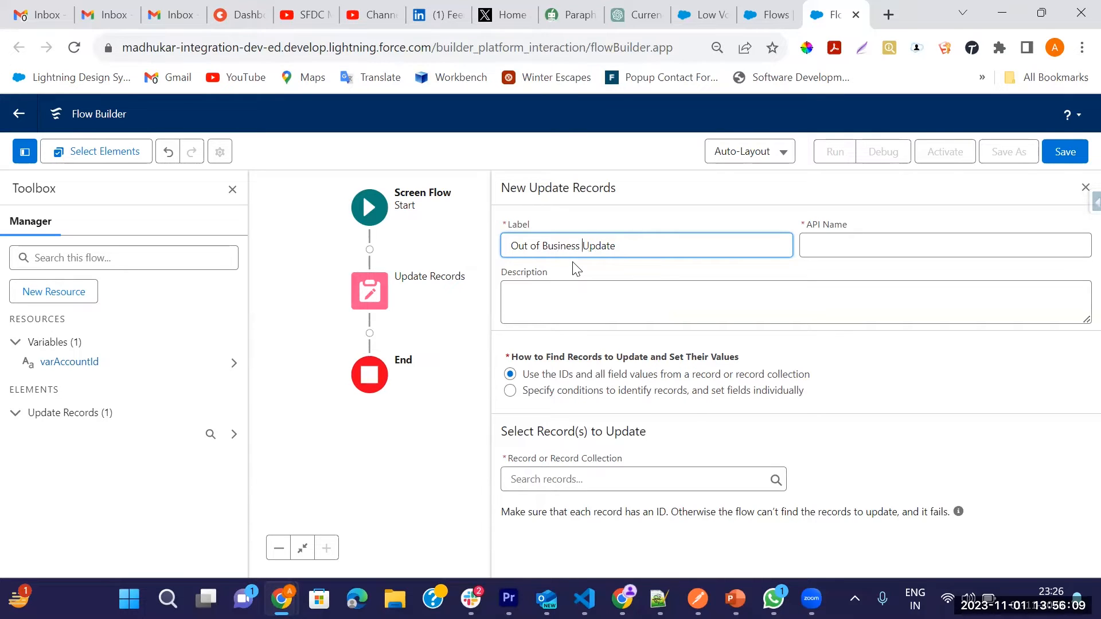
text(Data)
key(Tab)
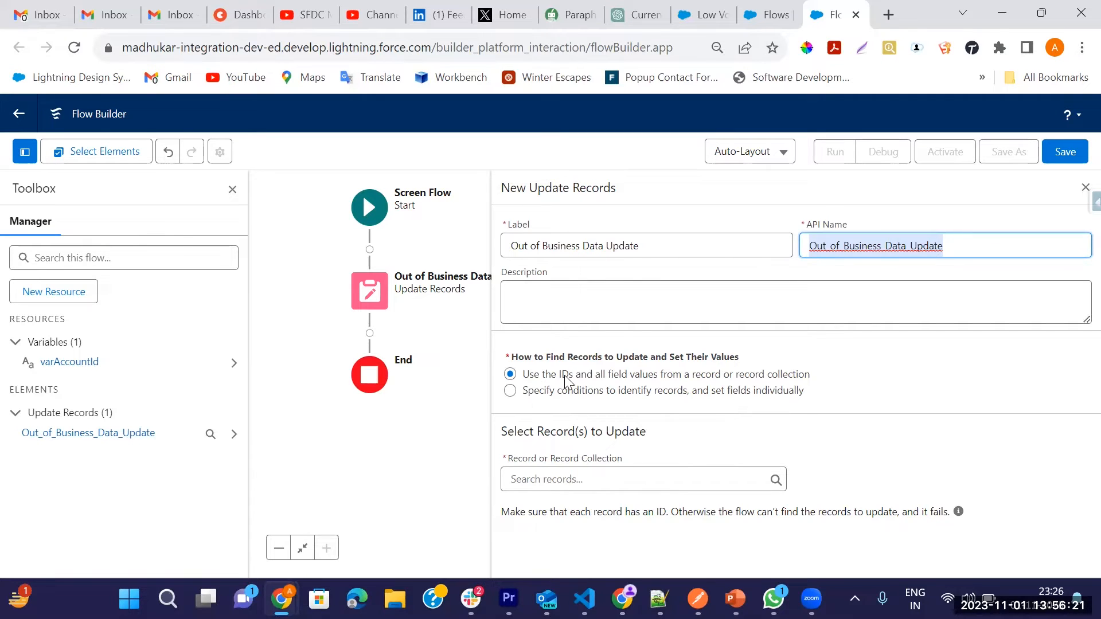
Step: Have the element find records by specified conditions with fields set individually, and choose Account as its object
click(510, 390)
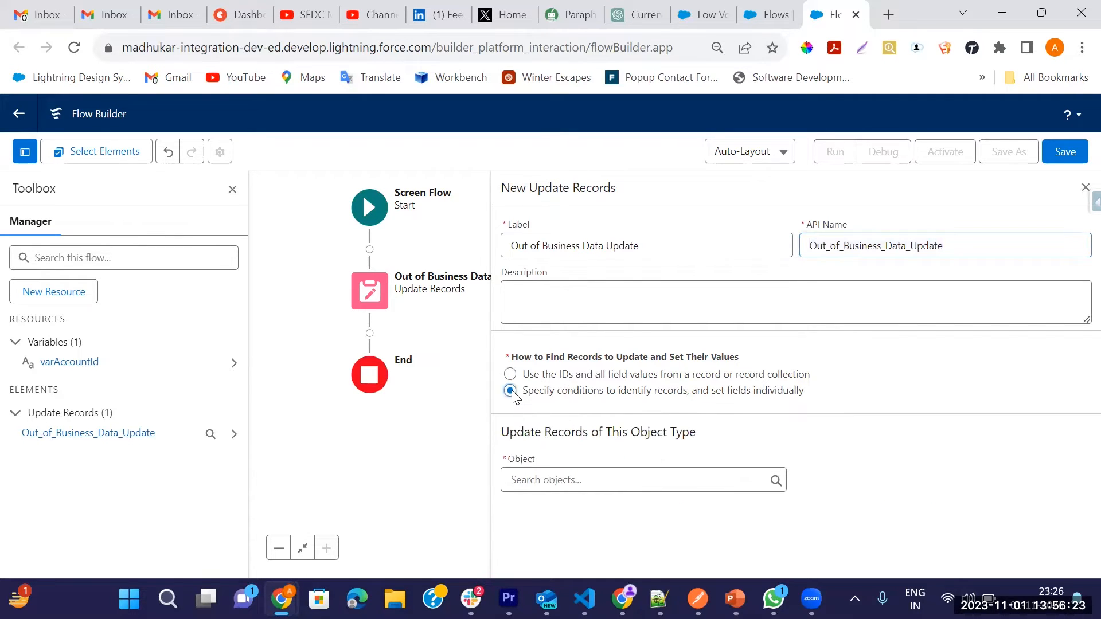
click(568, 480)
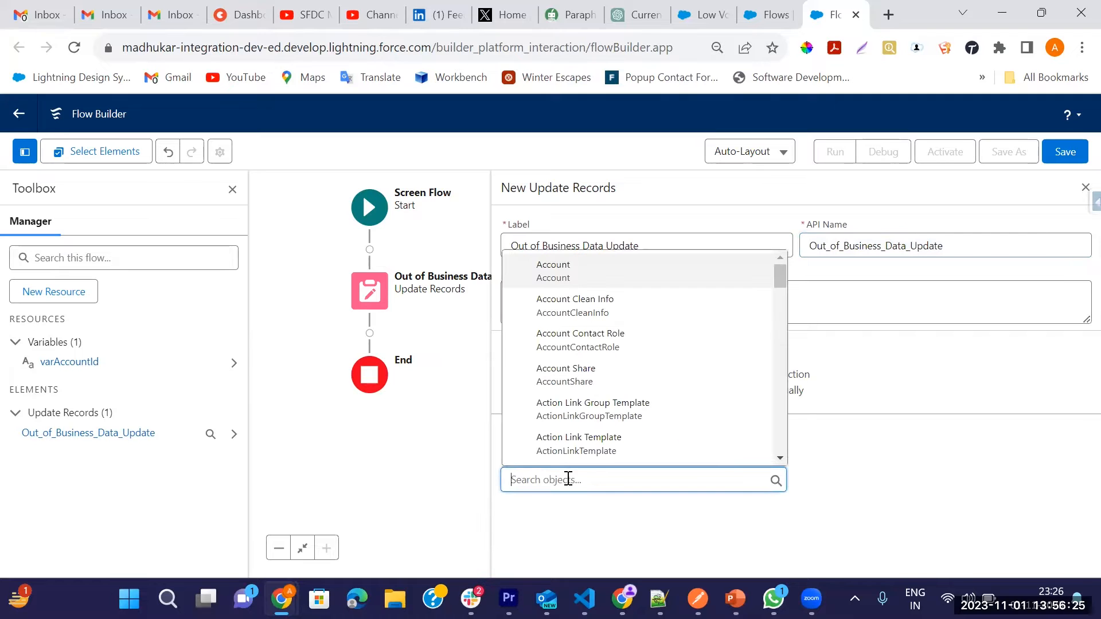
text(Acc)
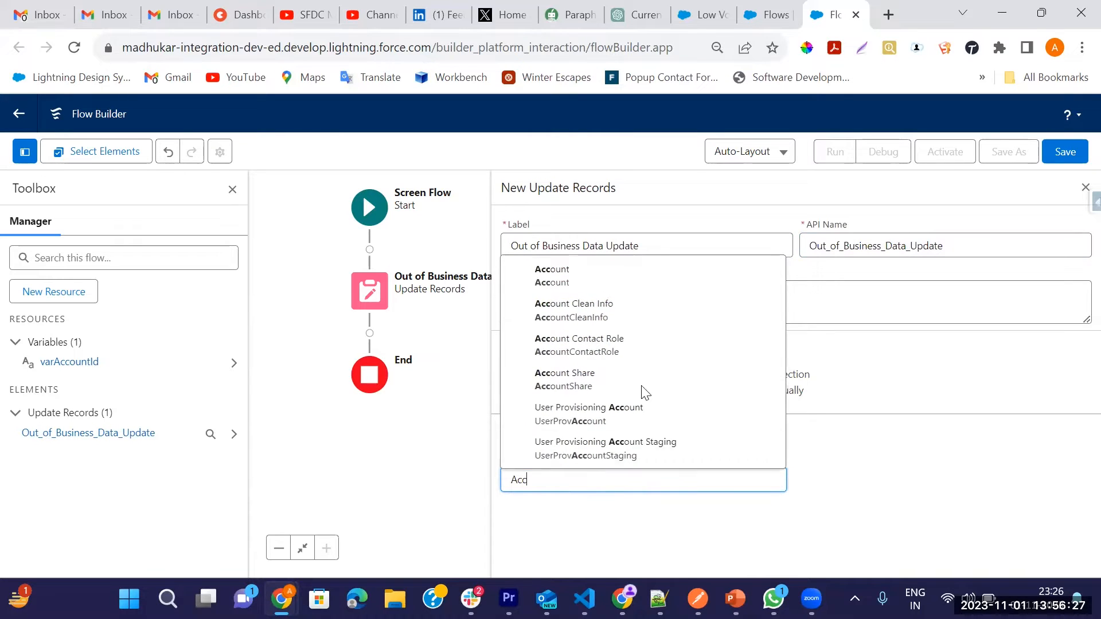
click(576, 272)
Step: Filter the Account records with the condition Id Equals varAccountId
scroll(952, 430, down, 3)
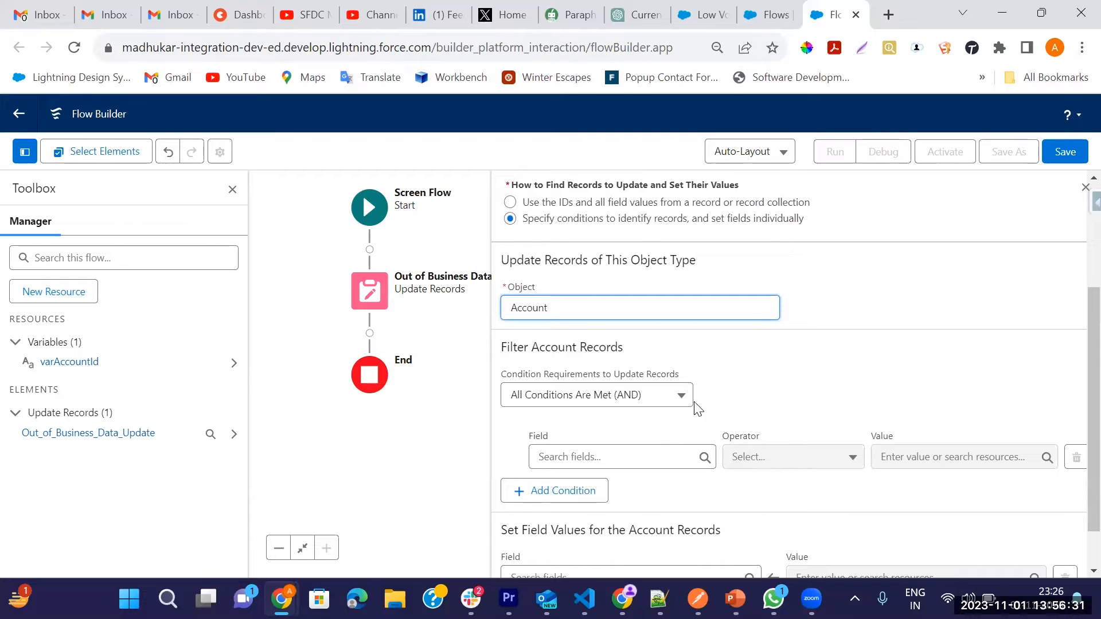
scroll(673, 448, down, 1)
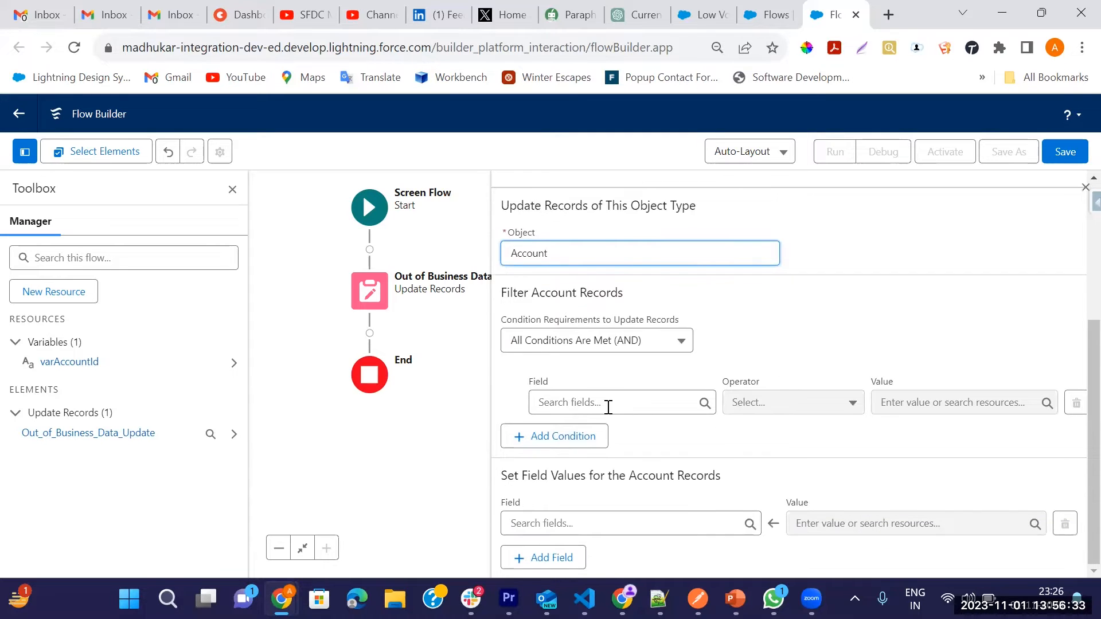
click(585, 408)
text(Id)
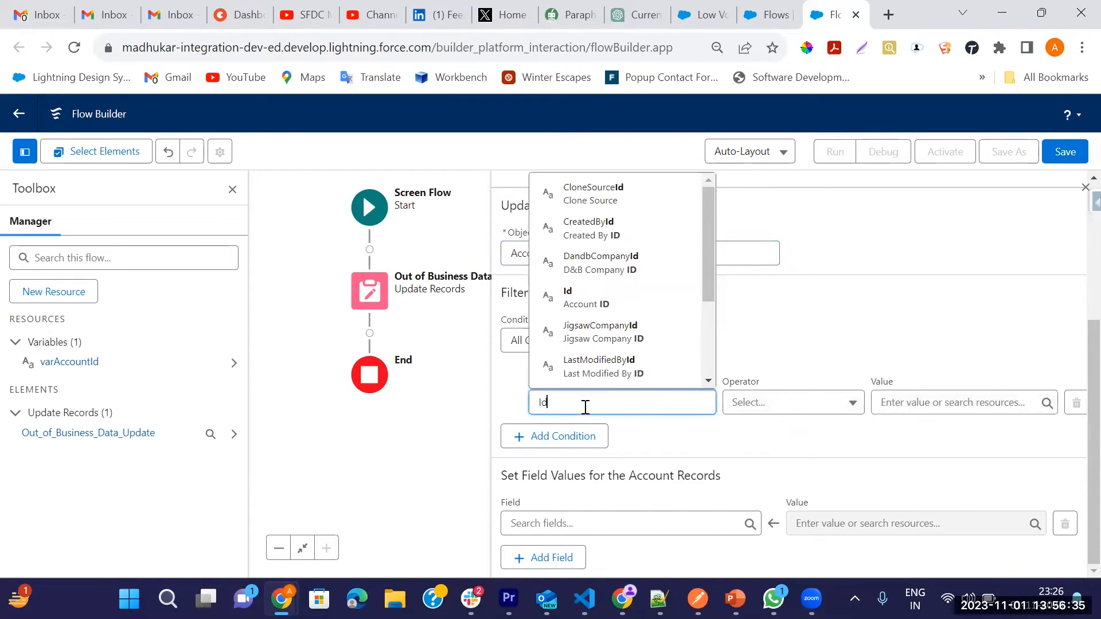
click(588, 296)
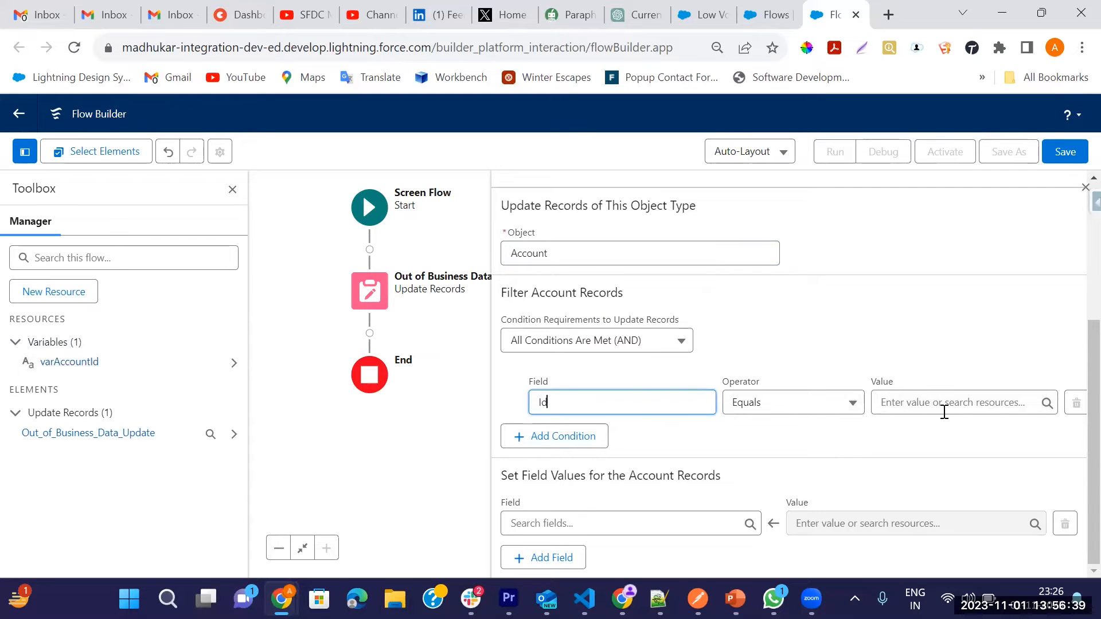
click(890, 403)
text(var)
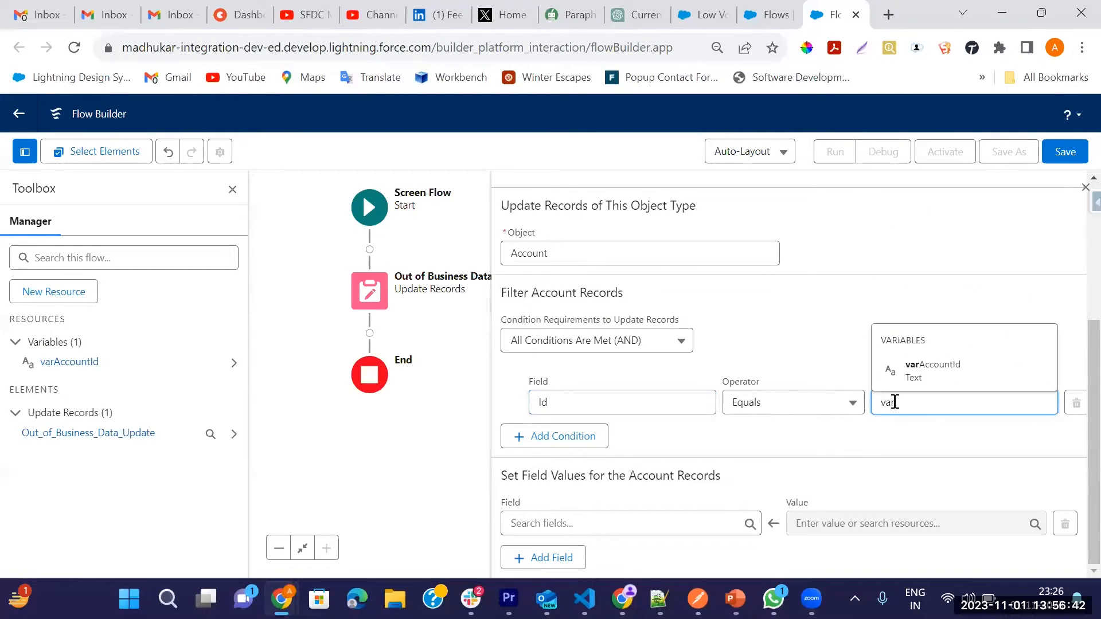
click(918, 368)
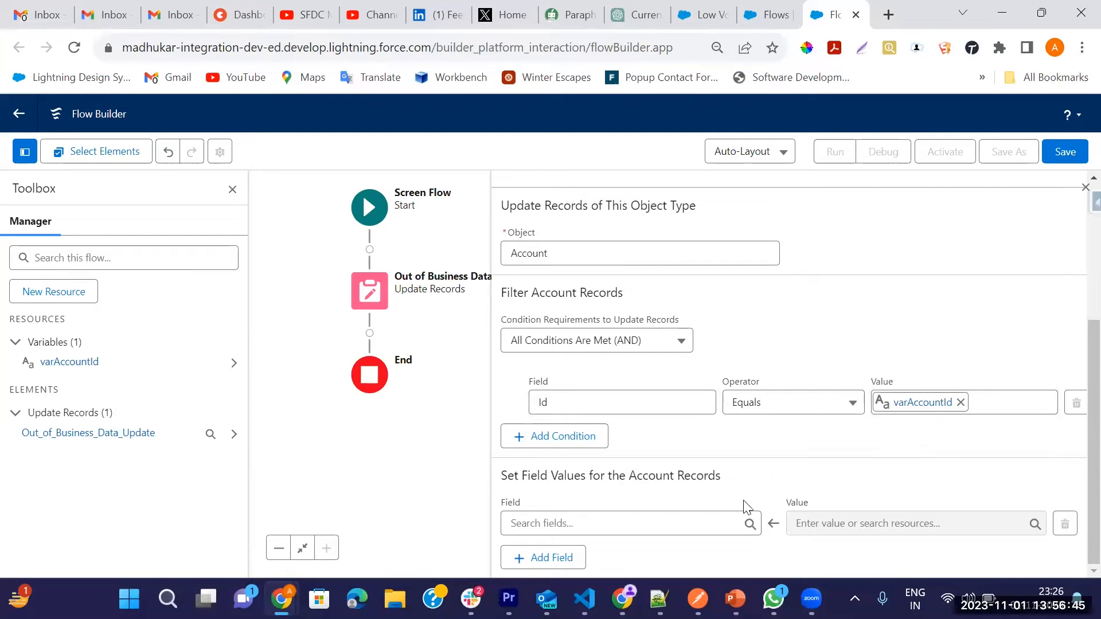
Step: Set the Out_of_Business__c field of the Account records to the global constant True
click(602, 524)
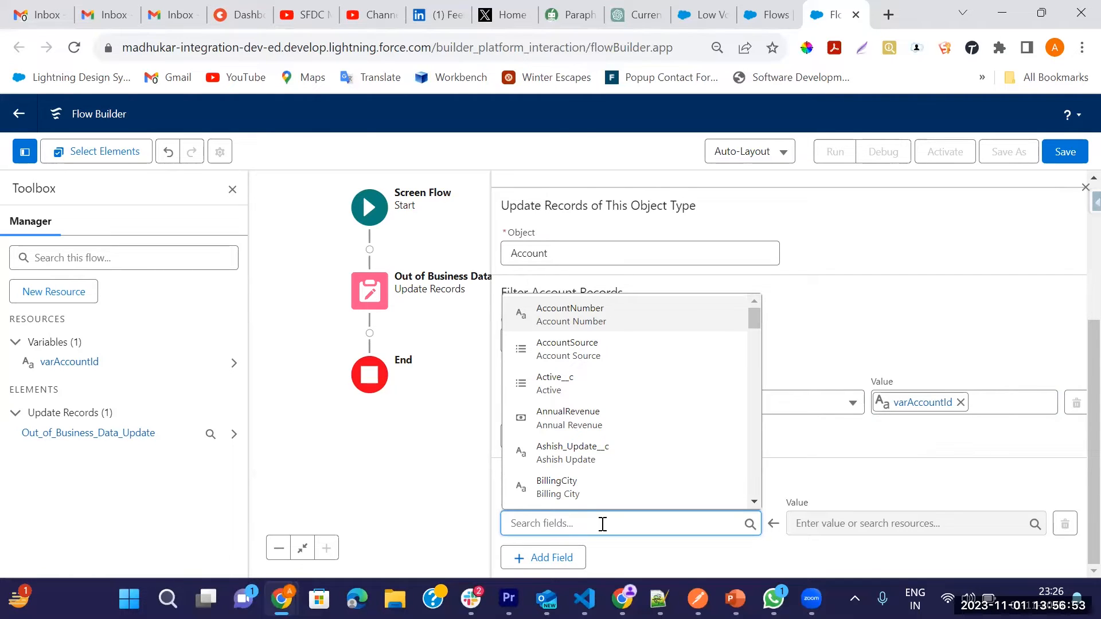
text(bus)
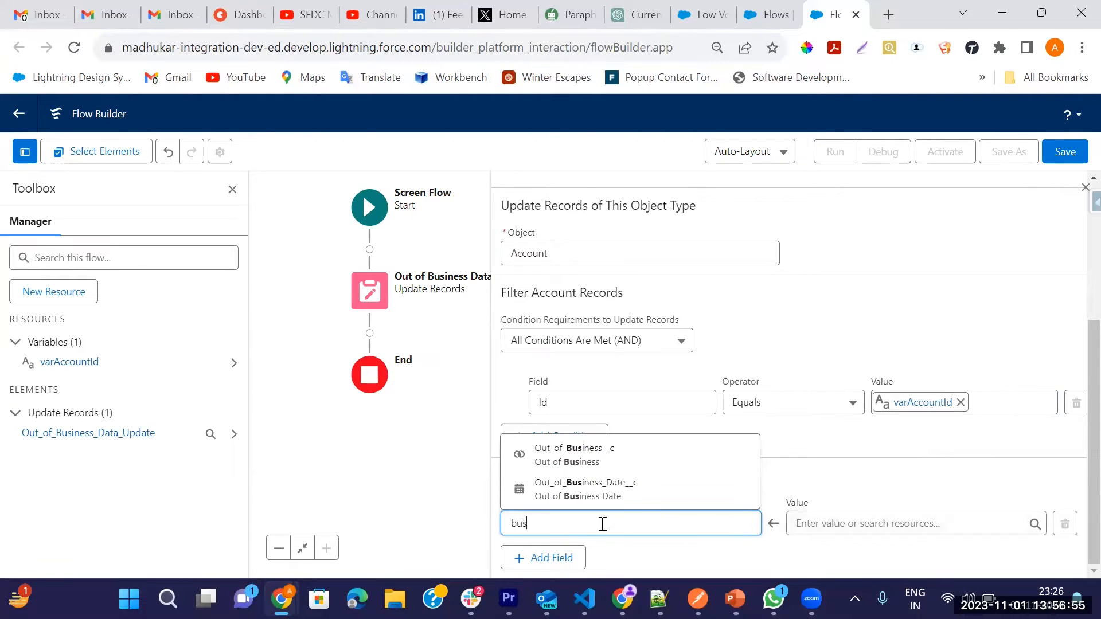
click(585, 462)
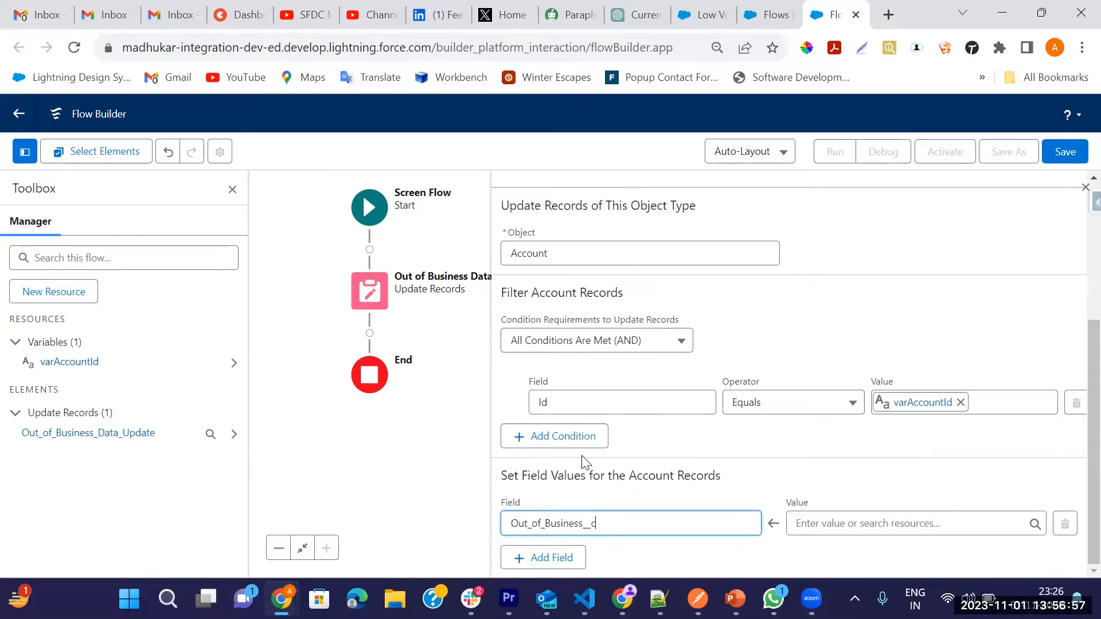
click(855, 526)
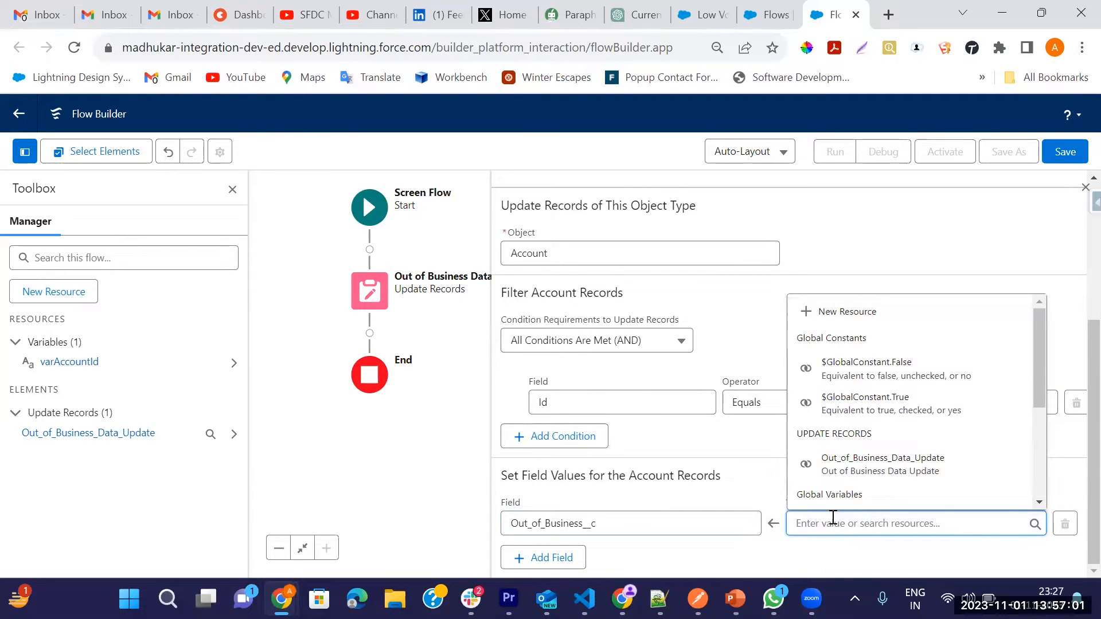
text(tu)
key(BackSpace)
text(ue)
key(BackSpace)
key(BackSpace)
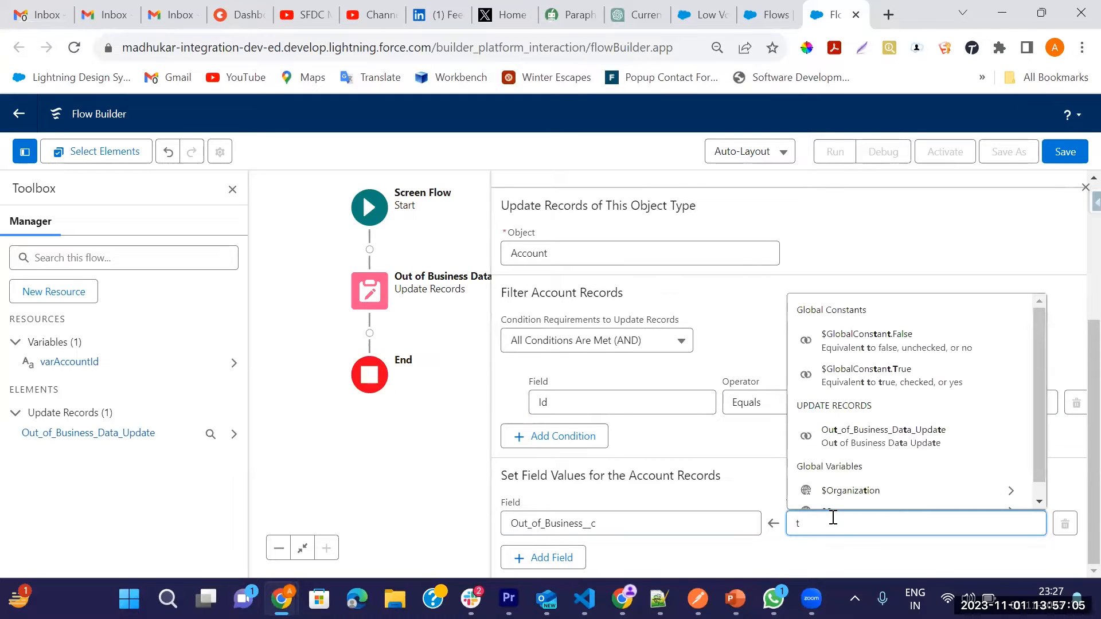
text(ru)
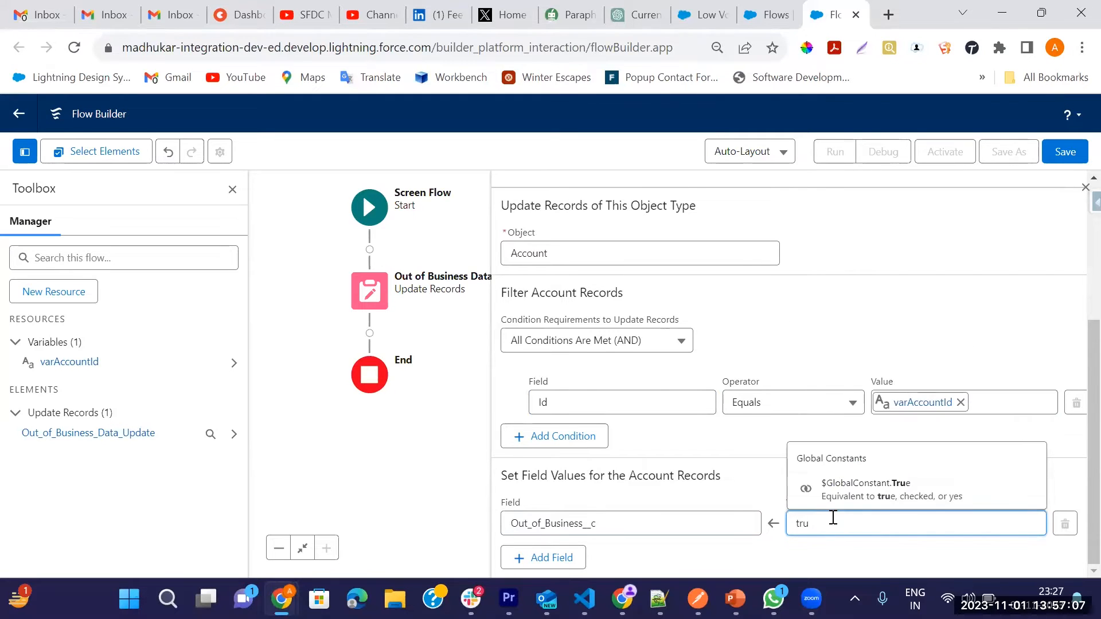
click(835, 483)
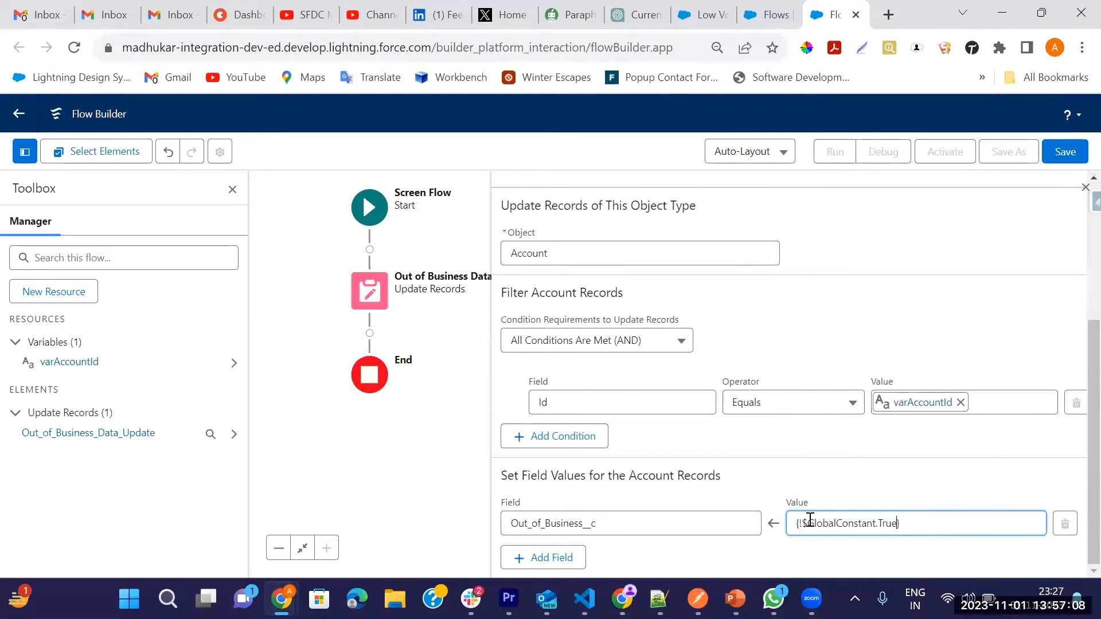
Step: Add a second field assignment that sets Out_of_Business_Date__c to the flow's CurrentDate
click(561, 555)
click(556, 524)
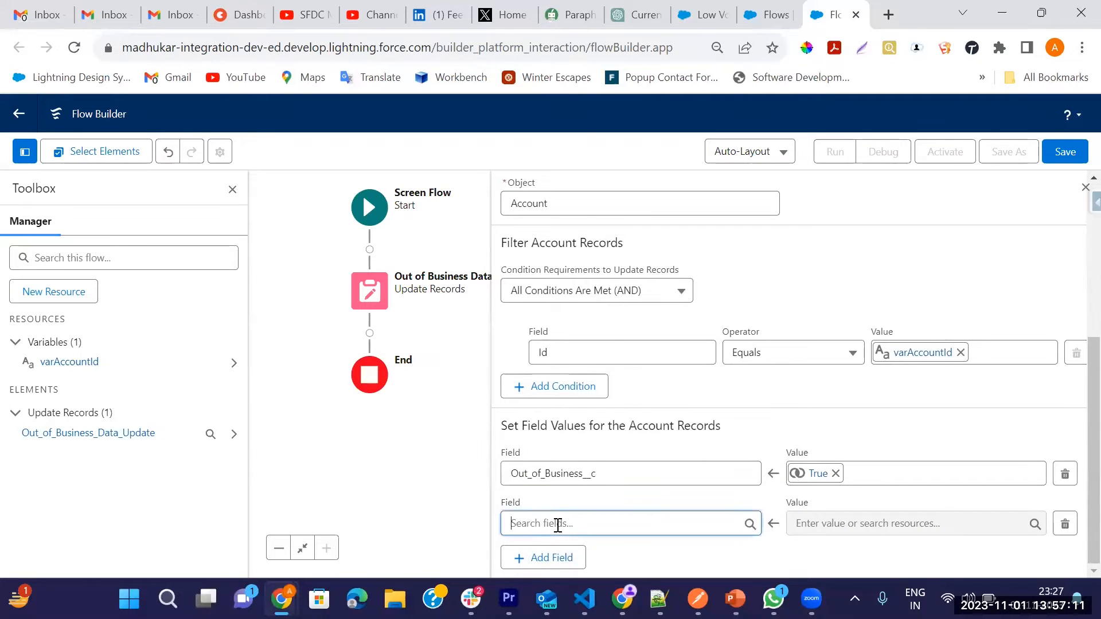
text(out)
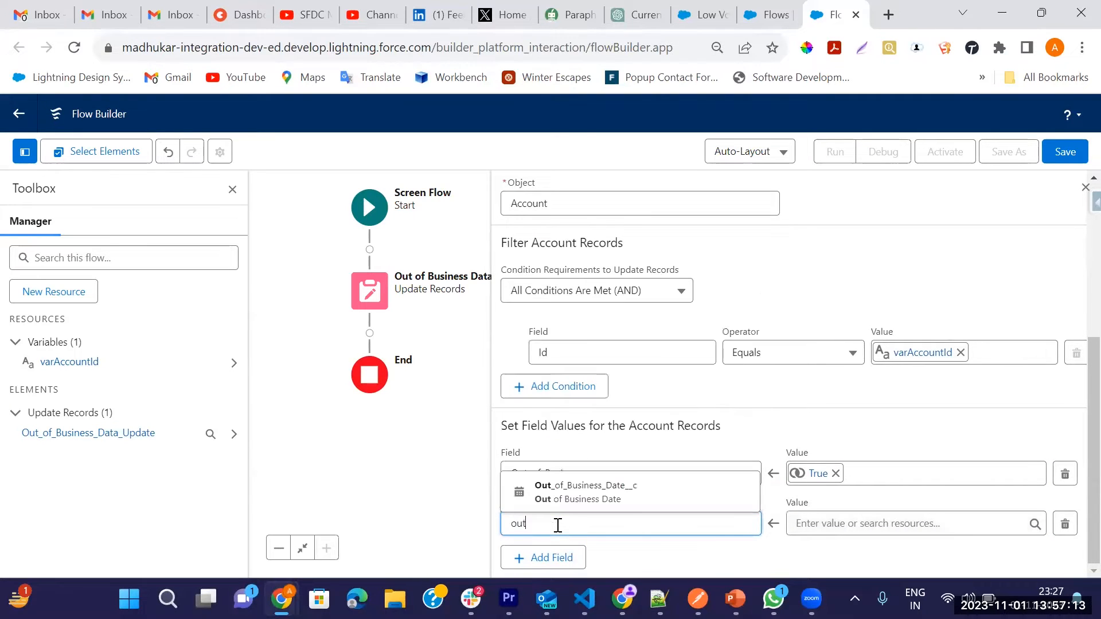
click(641, 507)
click(821, 525)
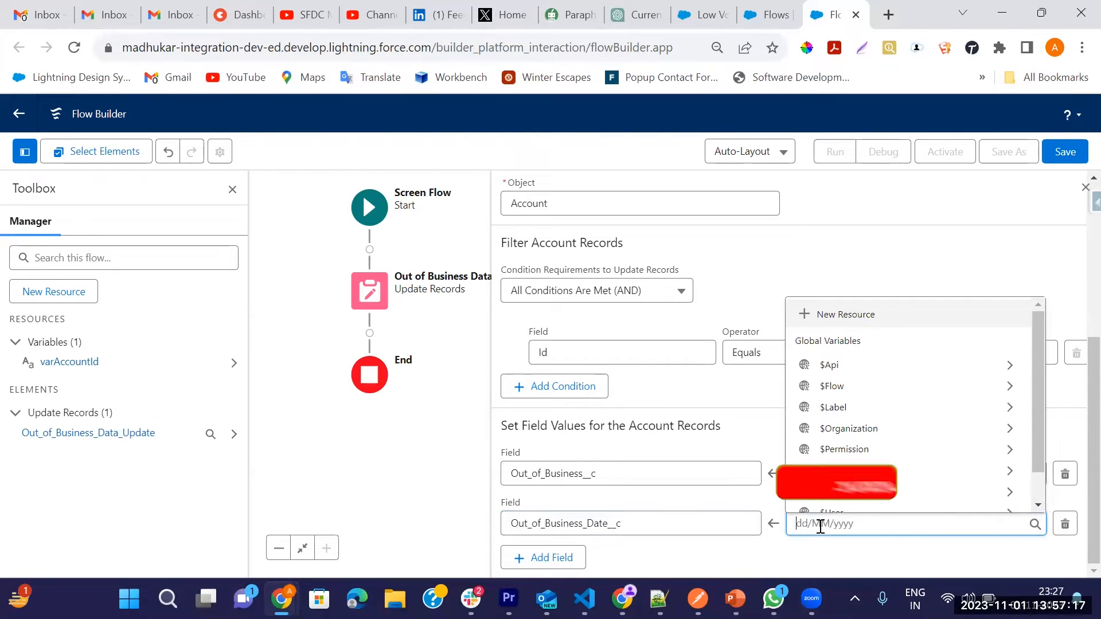
scroll(878, 493, down, 1)
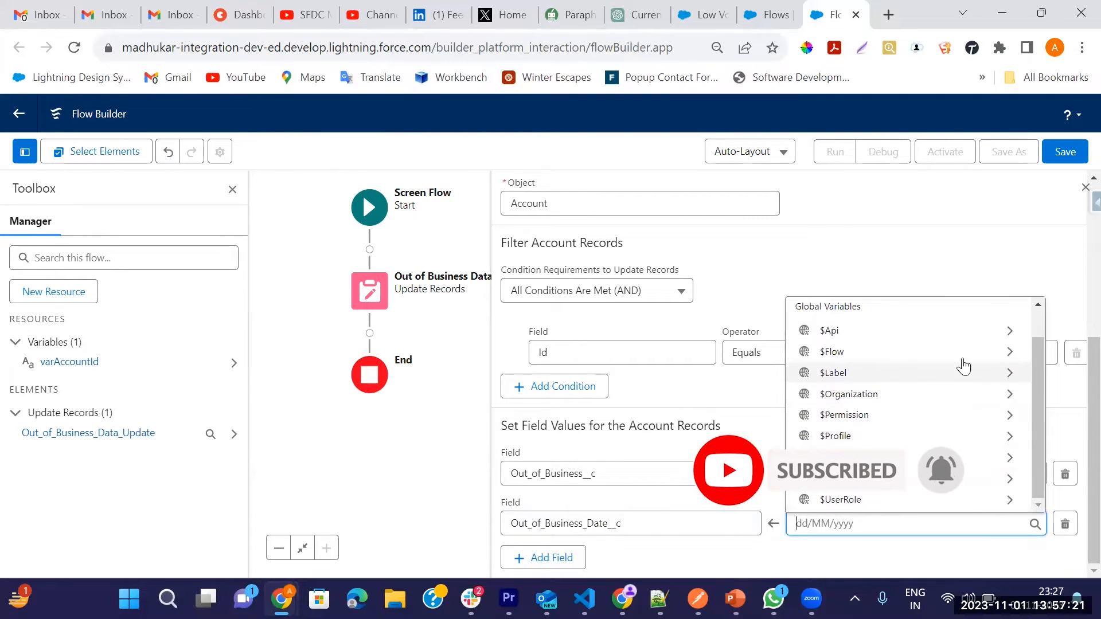
click(995, 353)
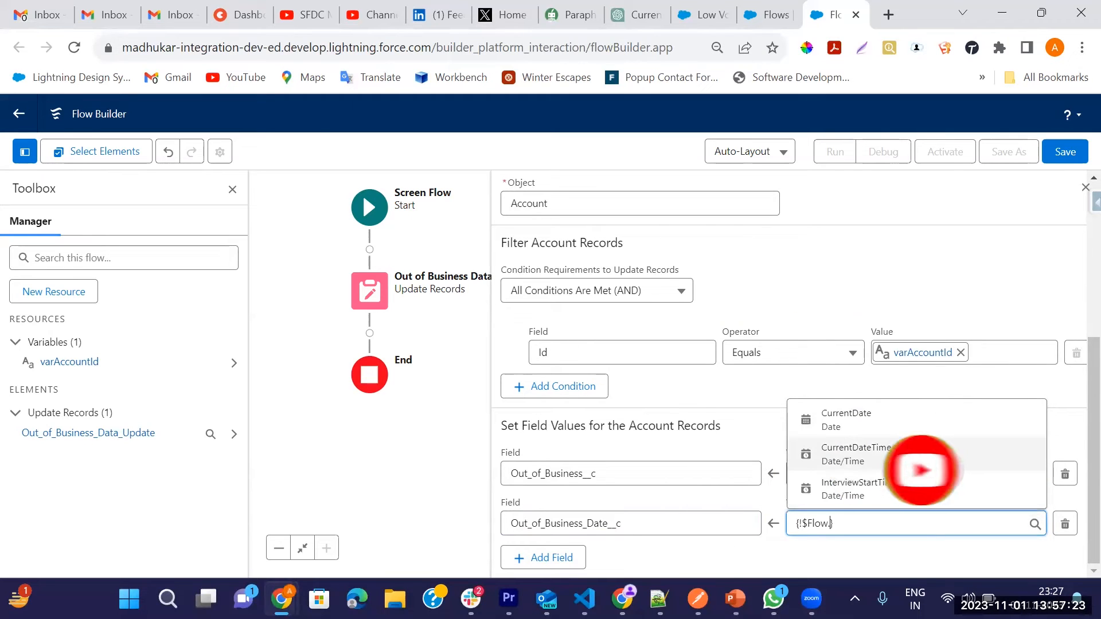
click(892, 421)
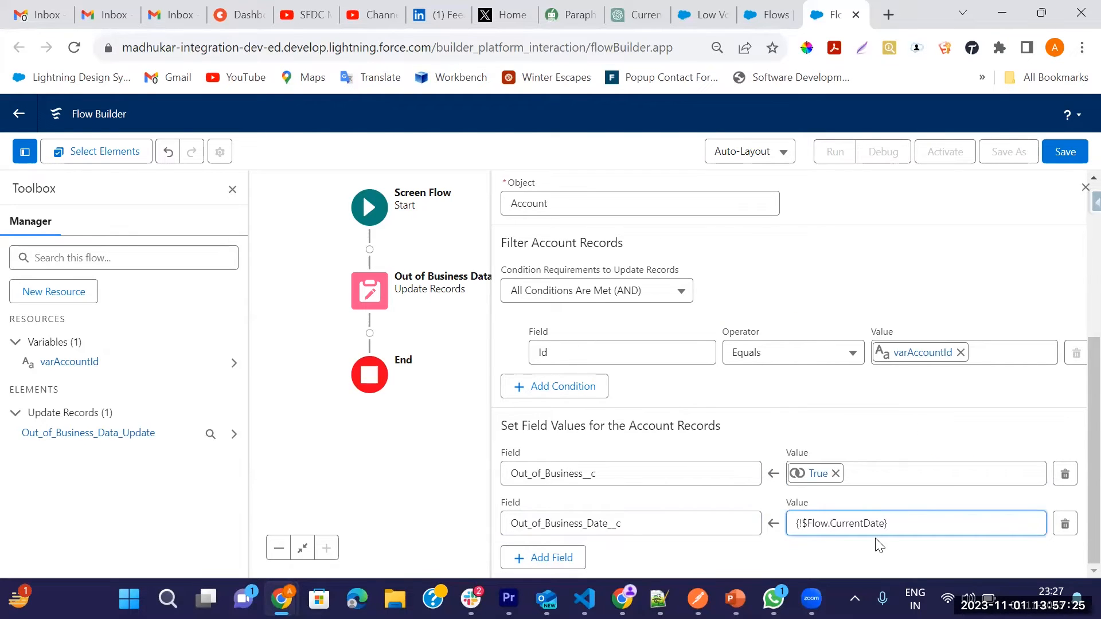
click(857, 552)
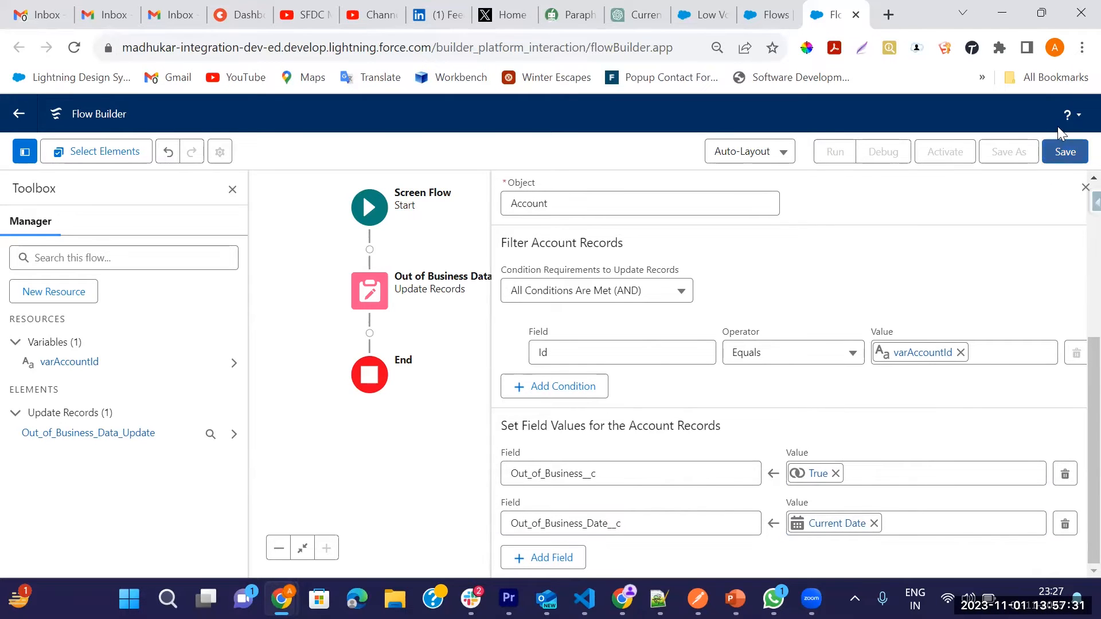
Step: Save the flow with the label Account Out of Business Update Flow and activate it
click(1065, 151)
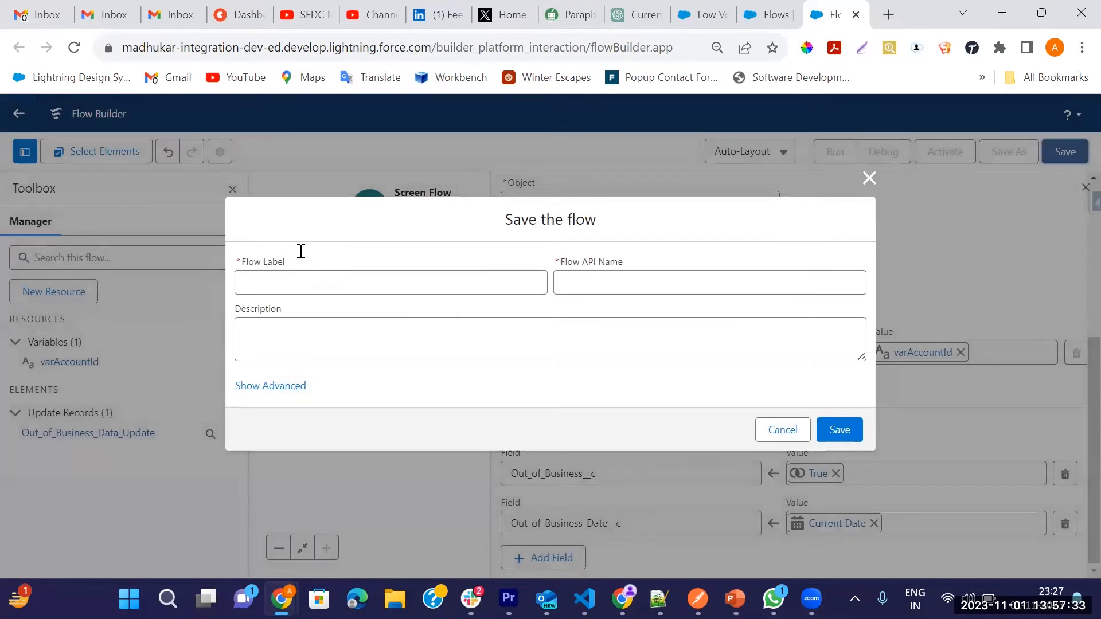
click(303, 280)
text(Acc)
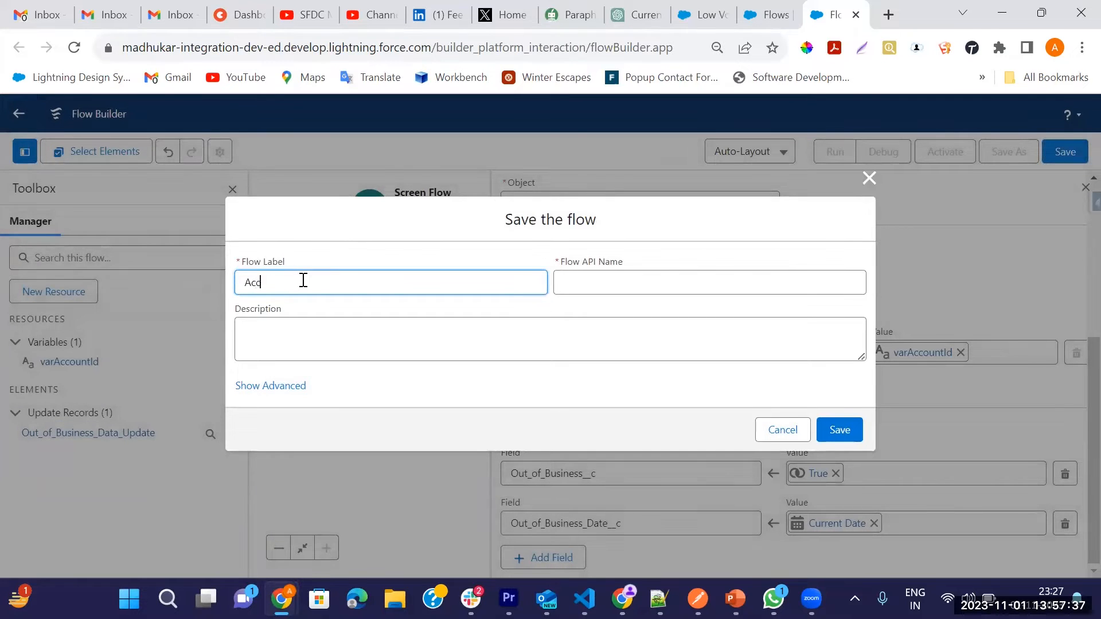
text(ount Out of Business Update Flow)
key(Tab)
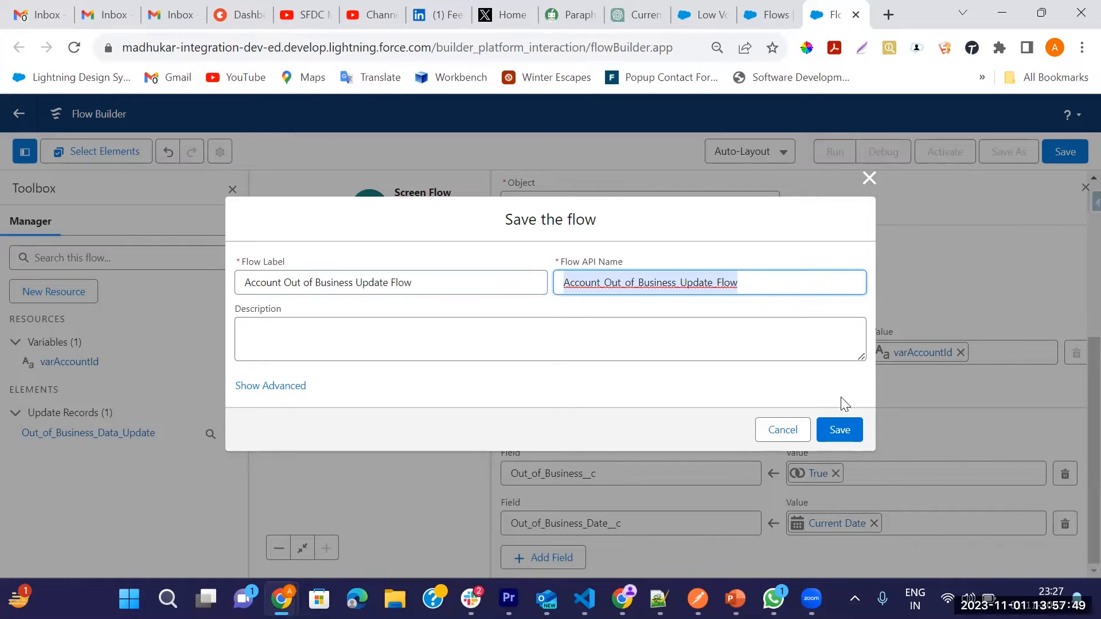
click(838, 430)
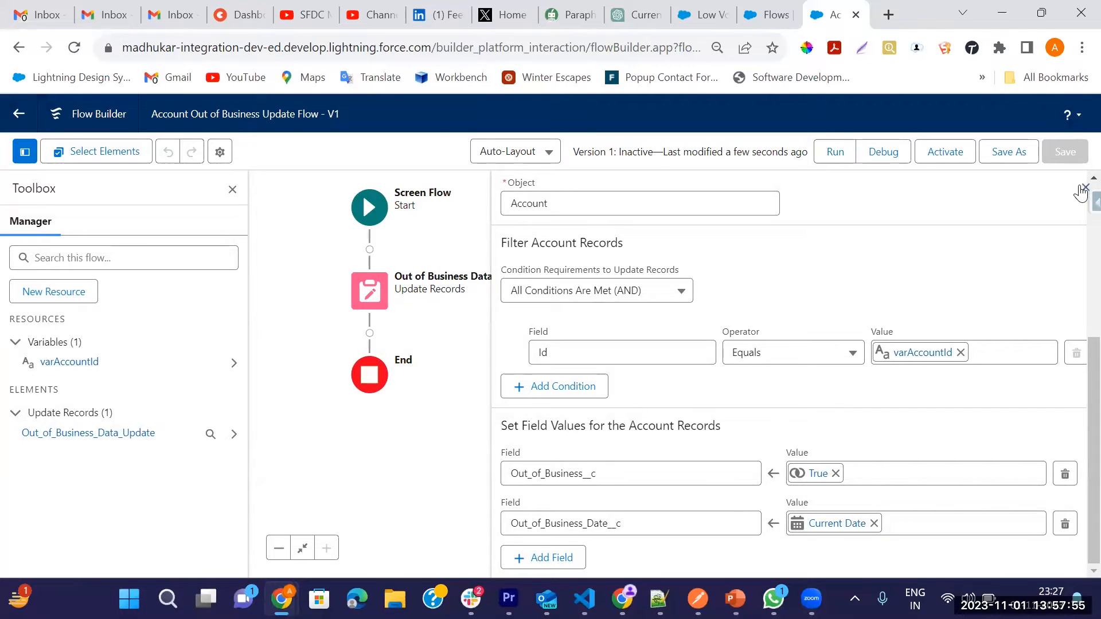
click(946, 159)
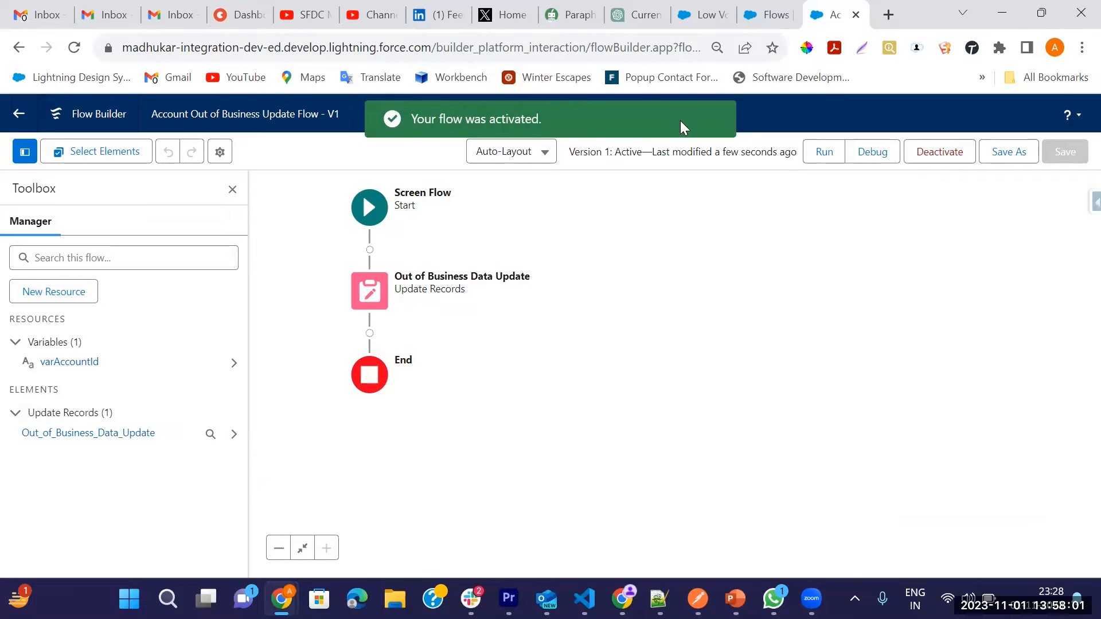
Step: Create a new record-triggered flow from the Flows setup page
click(772, 8)
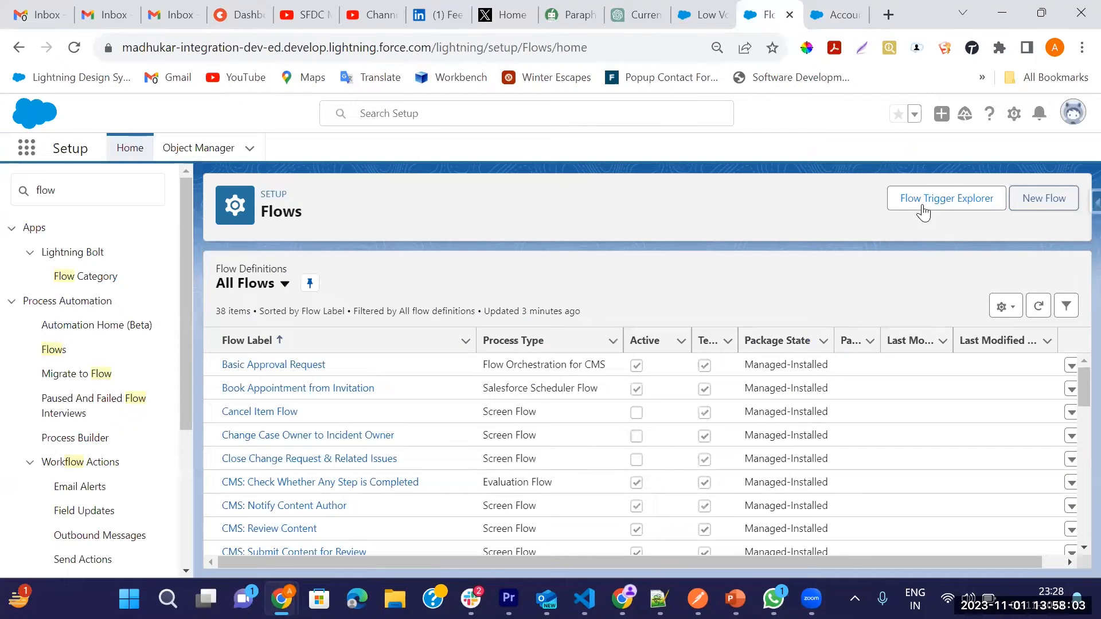
click(1050, 201)
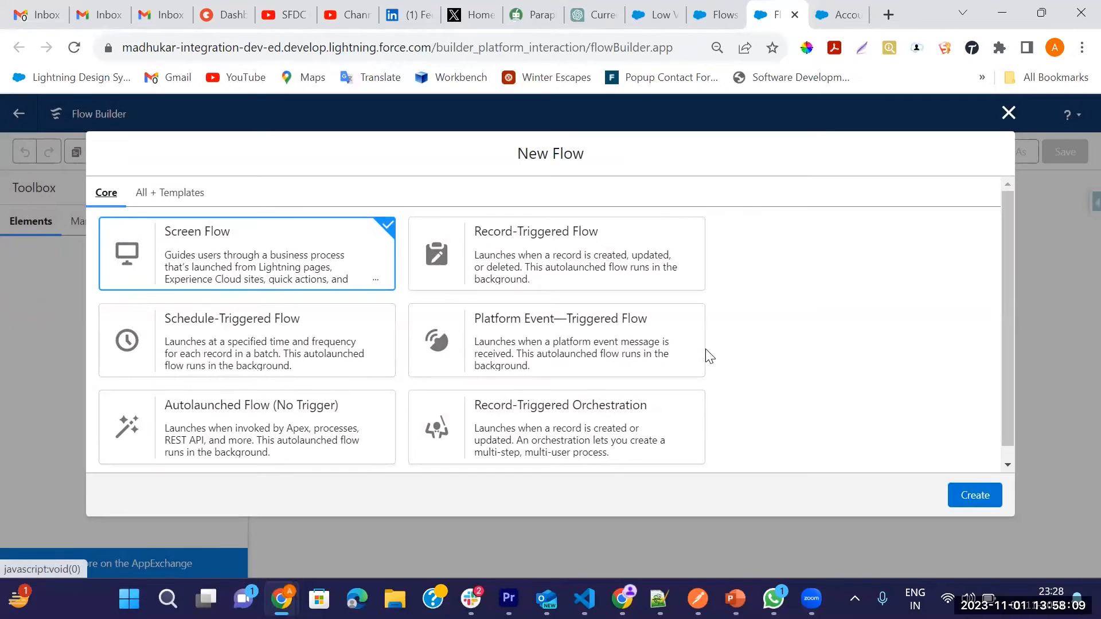
click(602, 267)
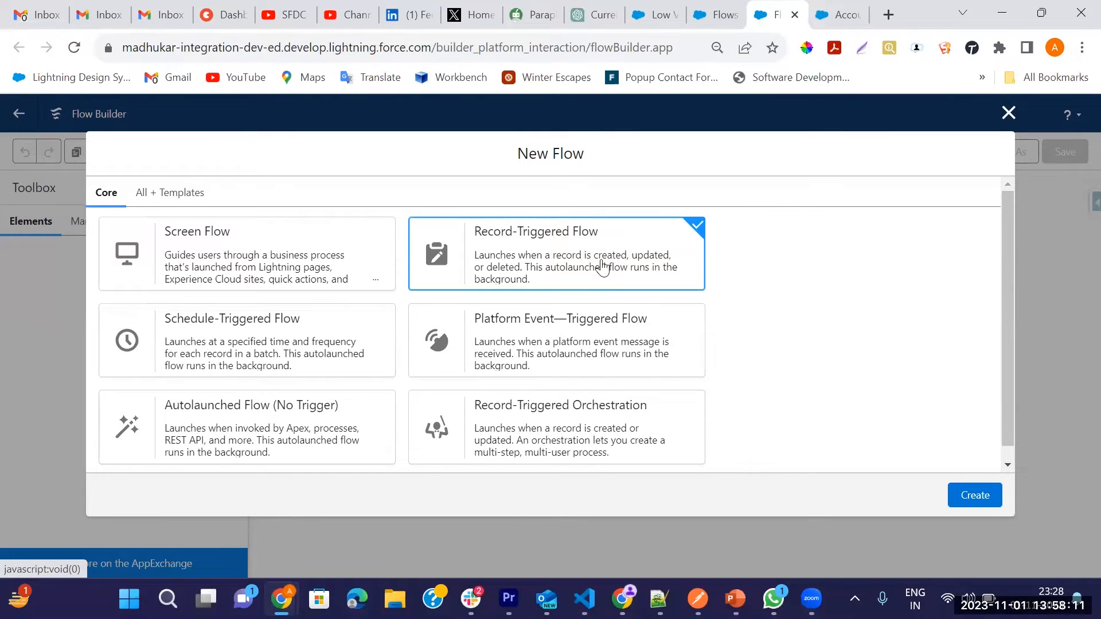
click(974, 496)
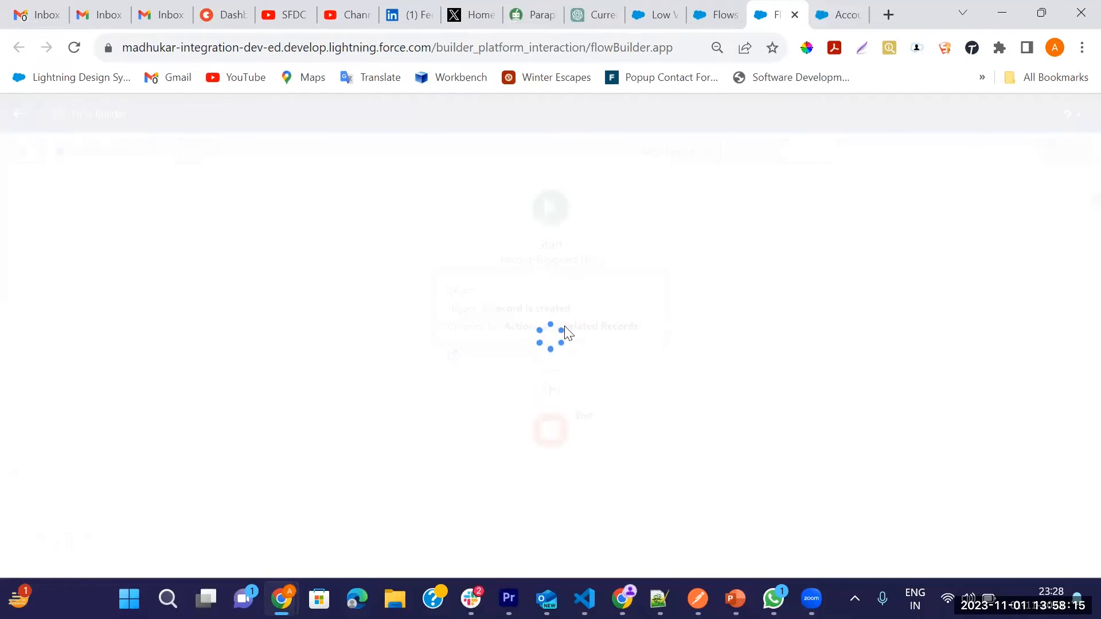
Step: Set the flow's object to Opportunity and trigger it when a record is created or updated, leaving the entry conditions at None
click(409, 273)
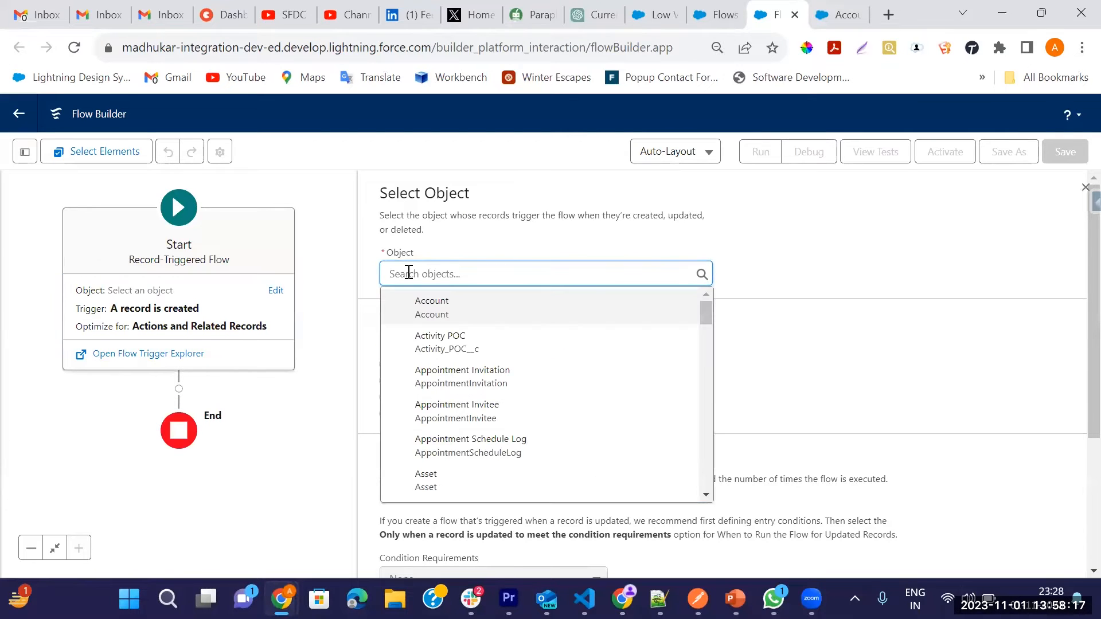
text(Opp)
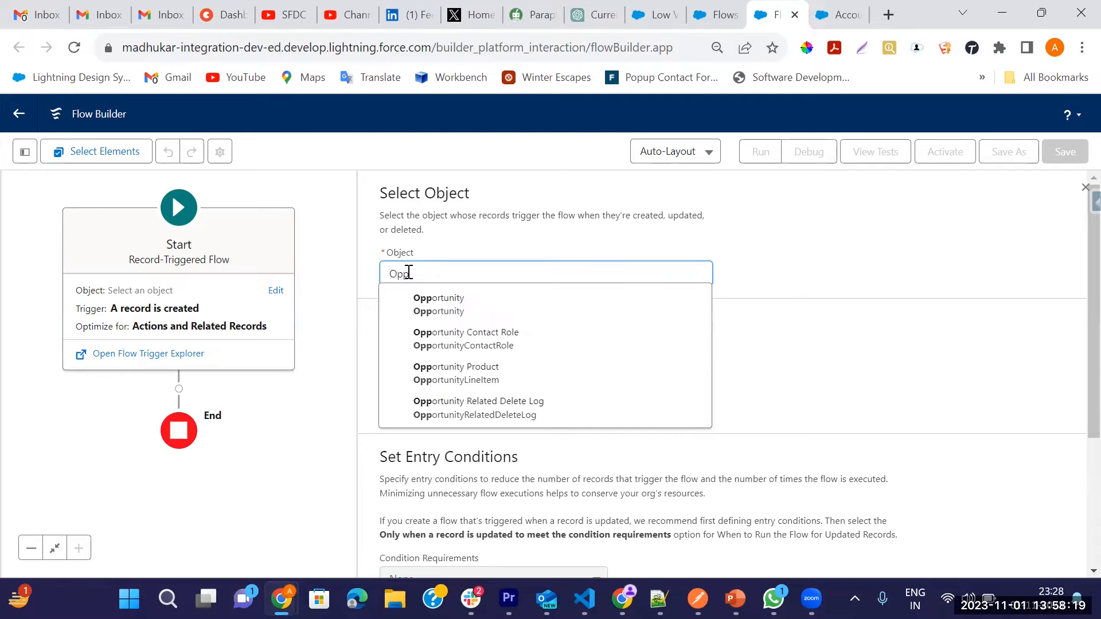
click(419, 305)
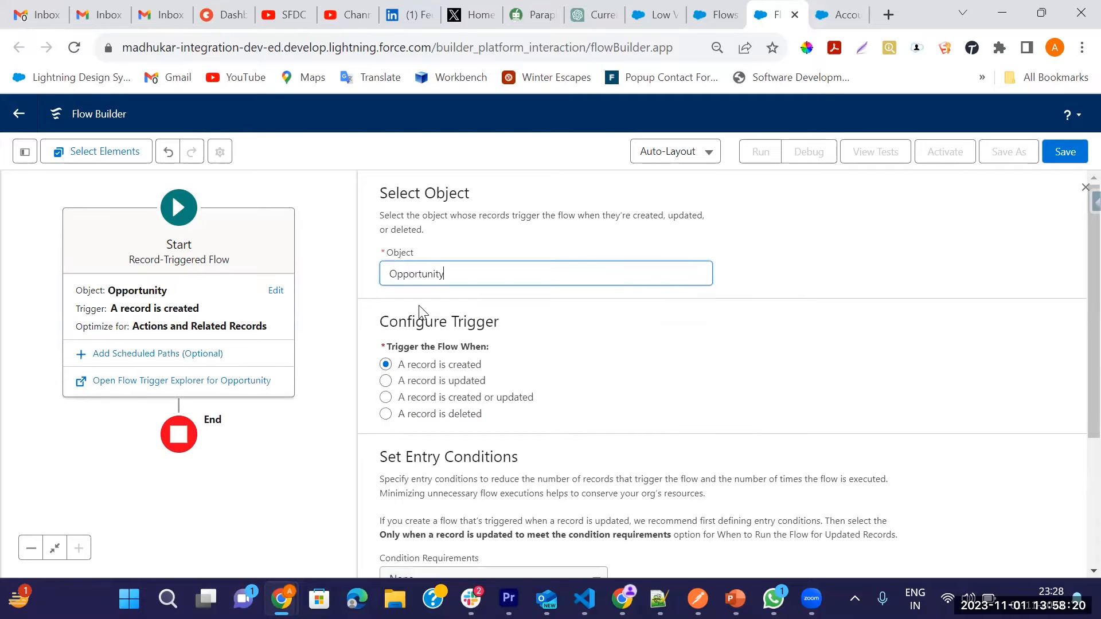
click(386, 398)
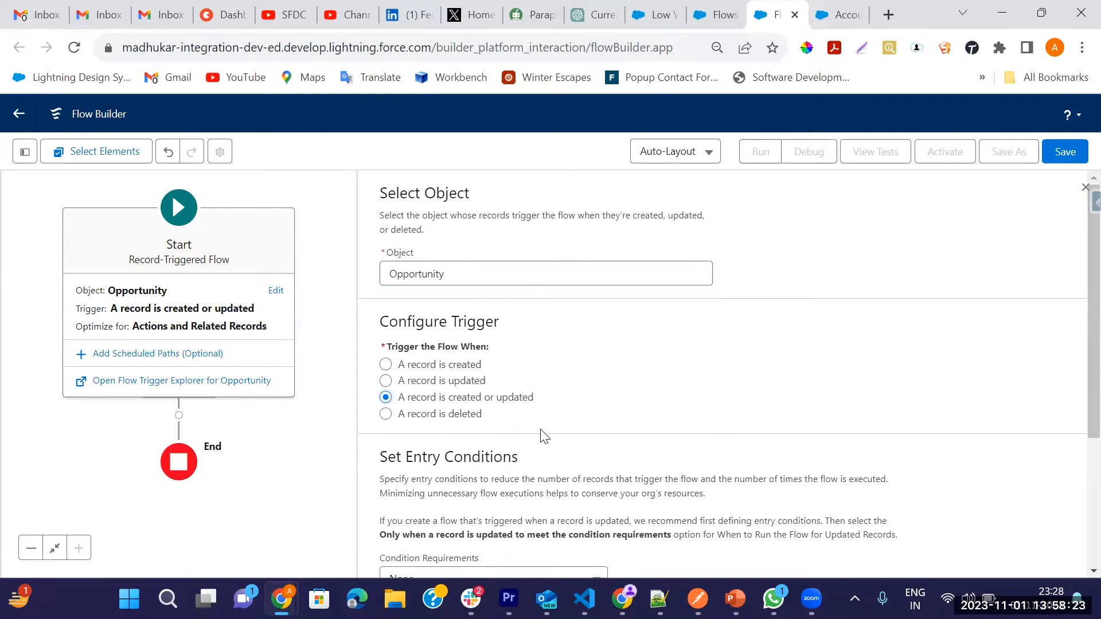
scroll(542, 437, down, 3)
click(418, 381)
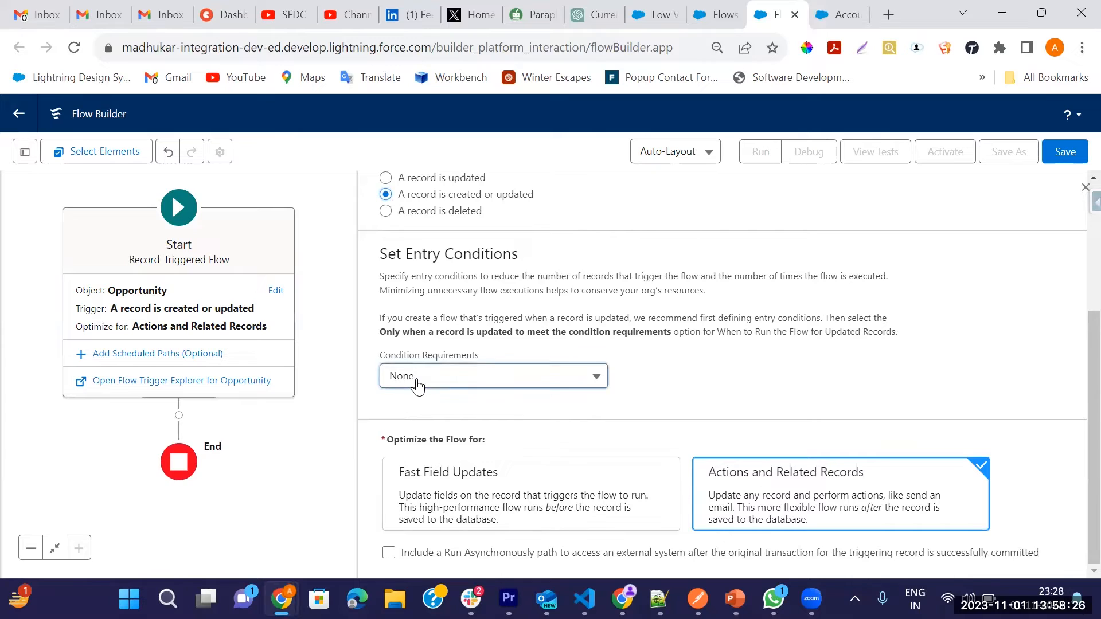
click(637, 397)
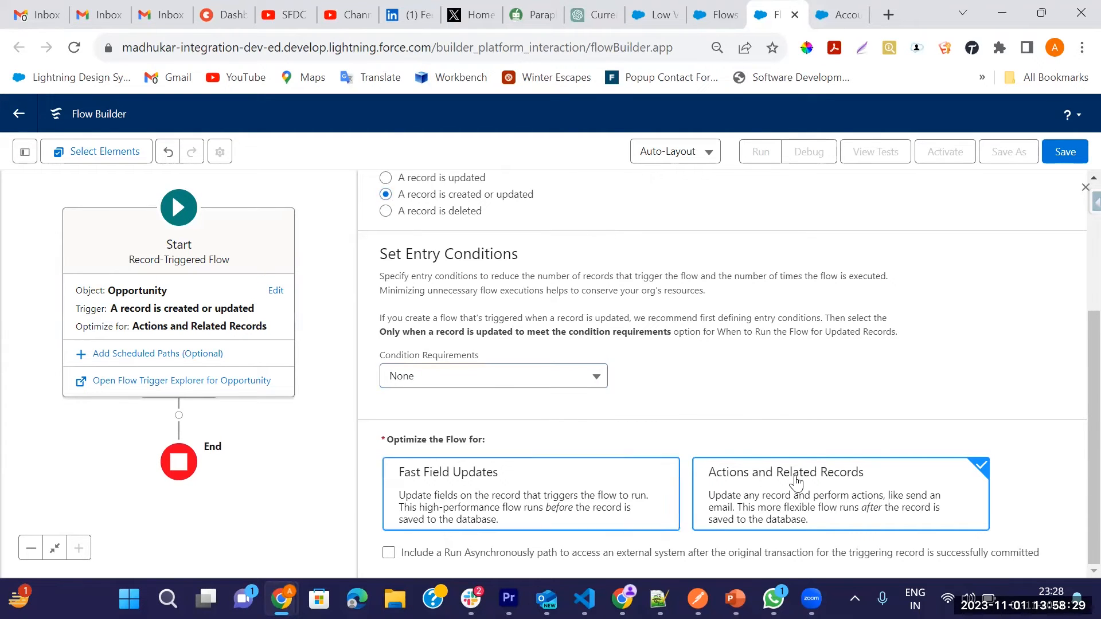
click(1085, 187)
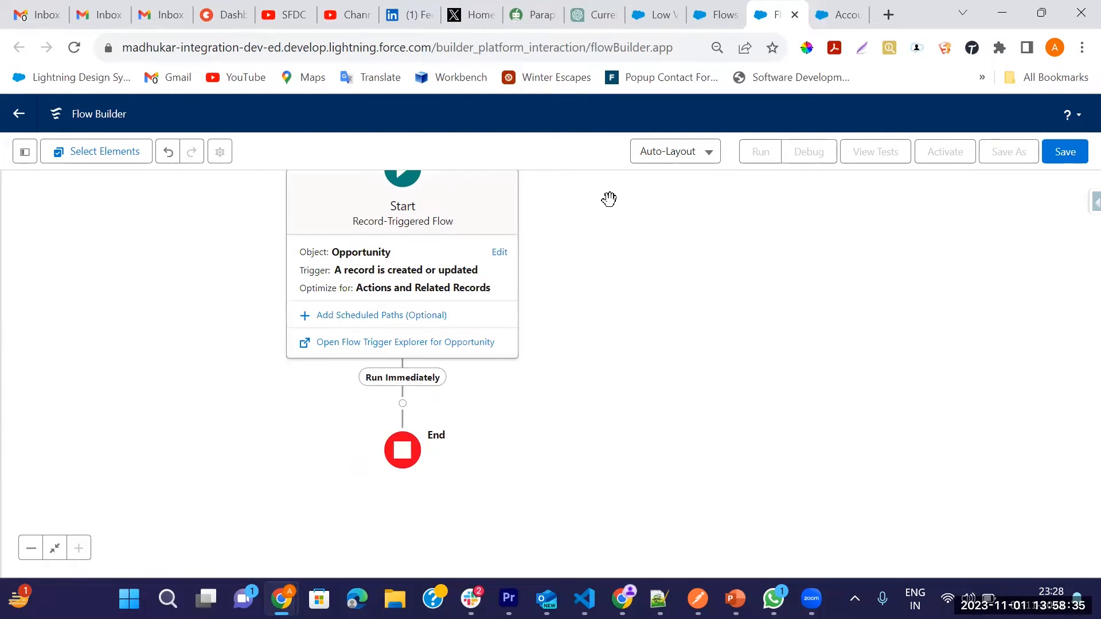
Step: Add a Decision element on the Run Immediately path and label it Check Opportunity Stage
drag(597, 236, 599, 246)
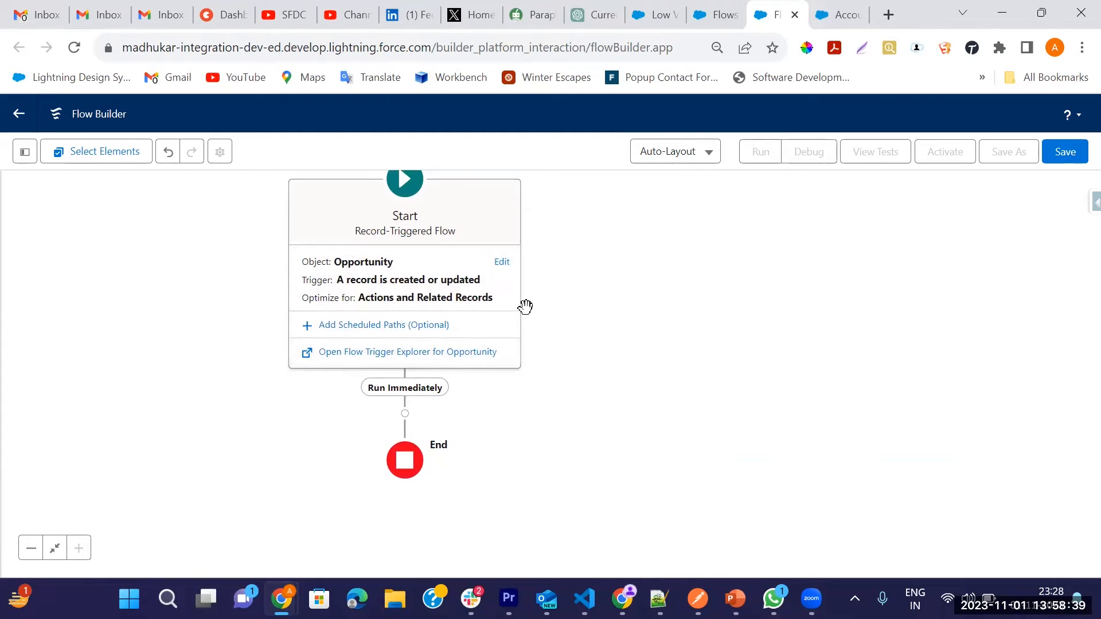
drag(554, 268, 580, 276)
drag(680, 287, 700, 231)
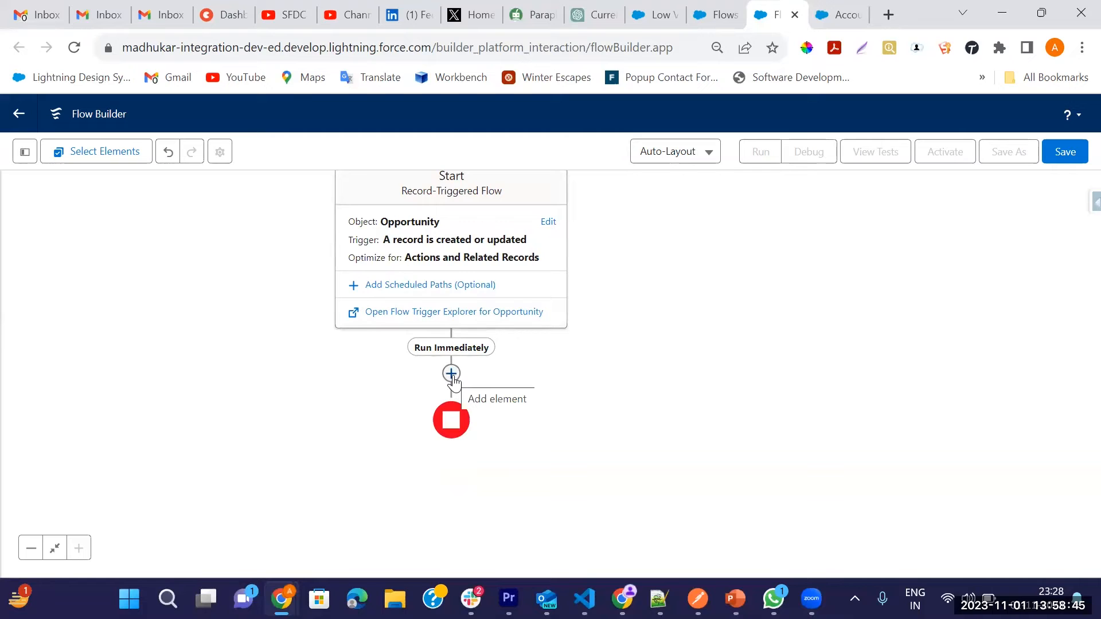
click(451, 374)
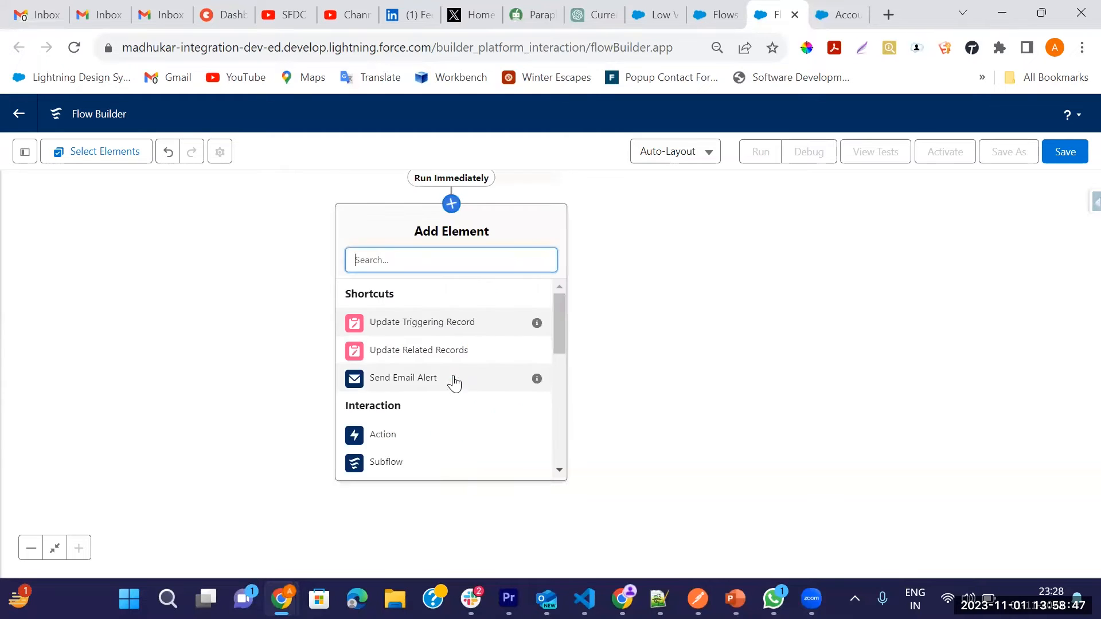
text(deci)
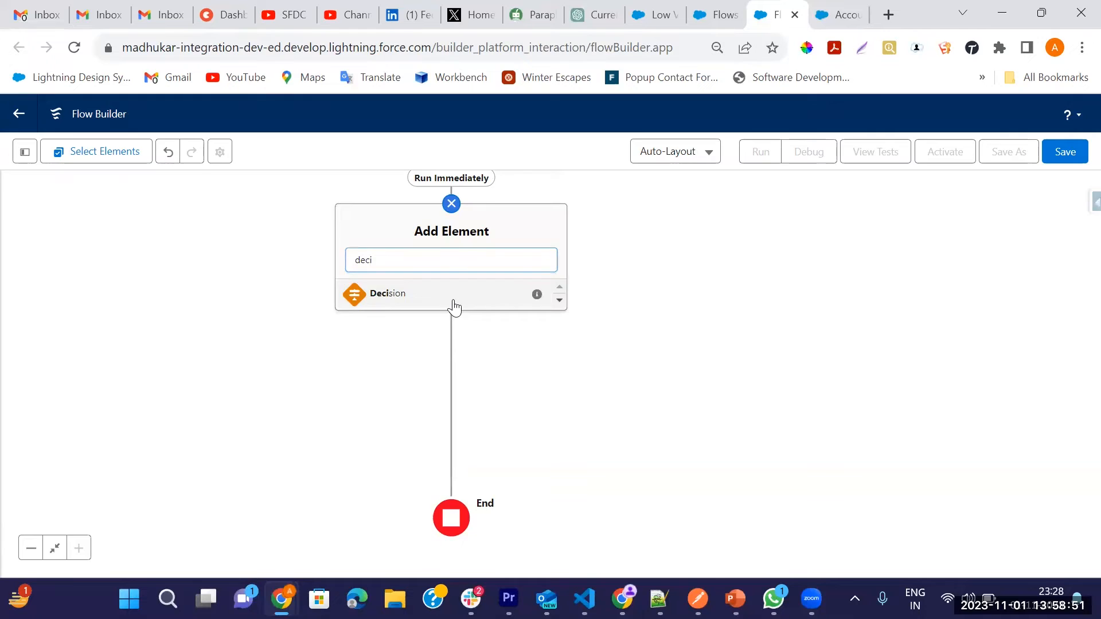
click(453, 301)
click(384, 216)
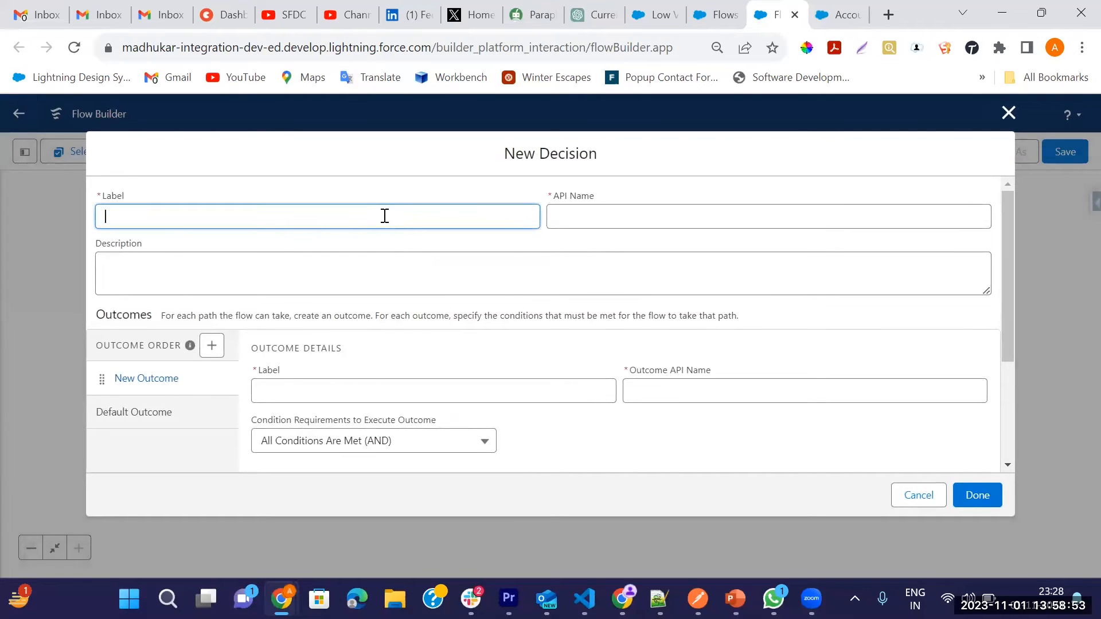
text(Check Opportunity Stage)
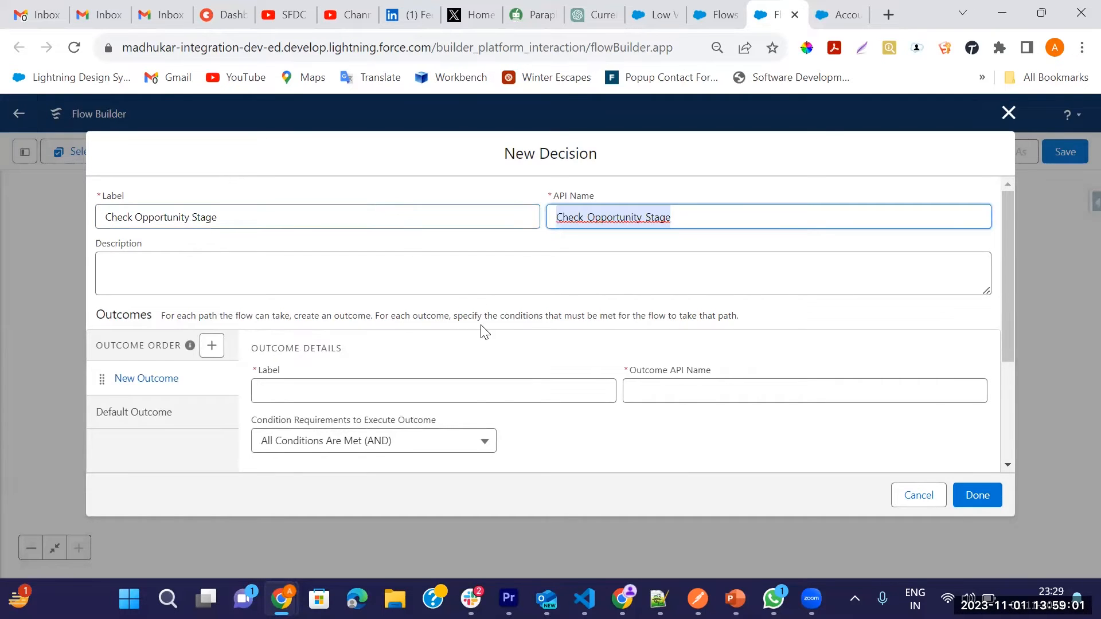
Step: Label the decision's new outcome Closed Lost
scroll(480, 327, down, 3)
scroll(287, 341, up, 3)
scroll(448, 353, down, 2)
click(383, 309)
text(Clos)
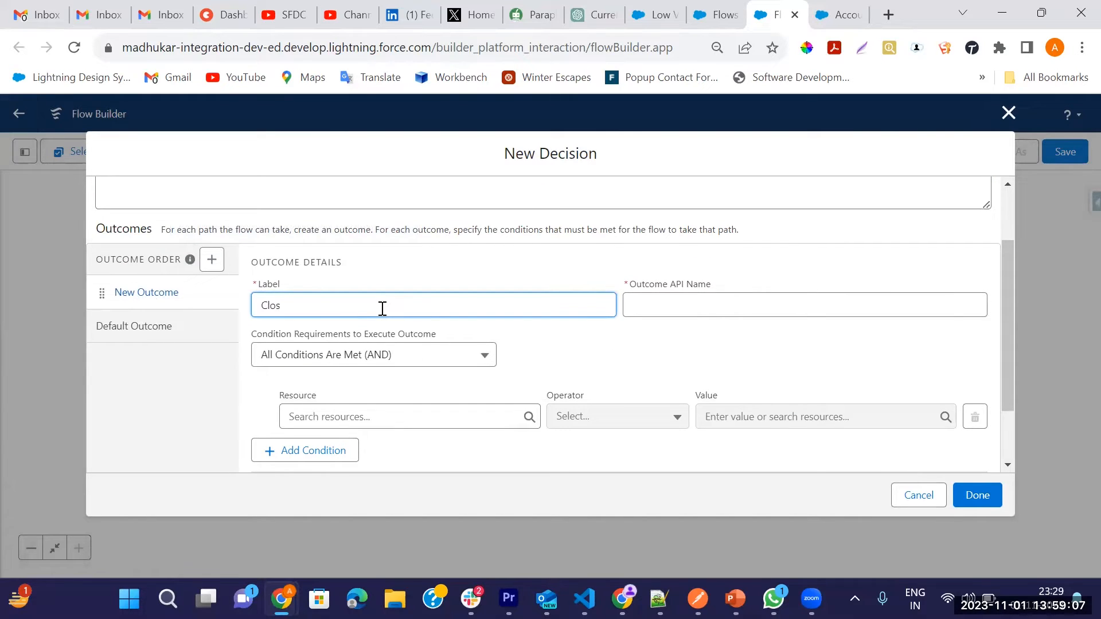
text(ed Lost)
key(Tab)
Step: Set the Closed Lost outcome's condition to $Record > Stage Equals Closed Lost
scroll(402, 373, down, 2)
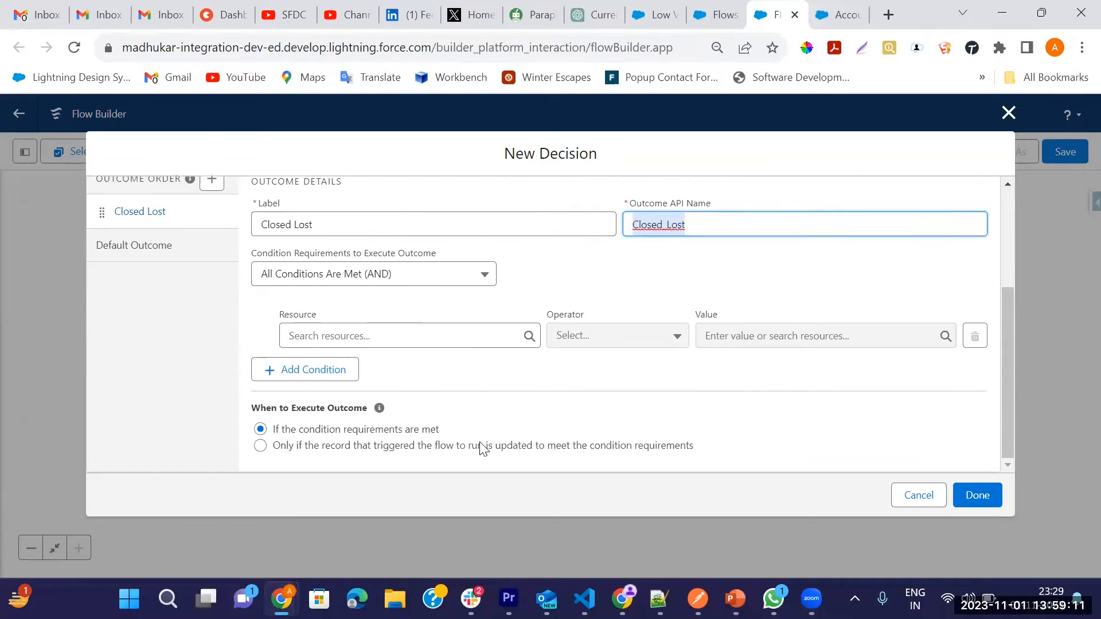
click(331, 334)
text(st)
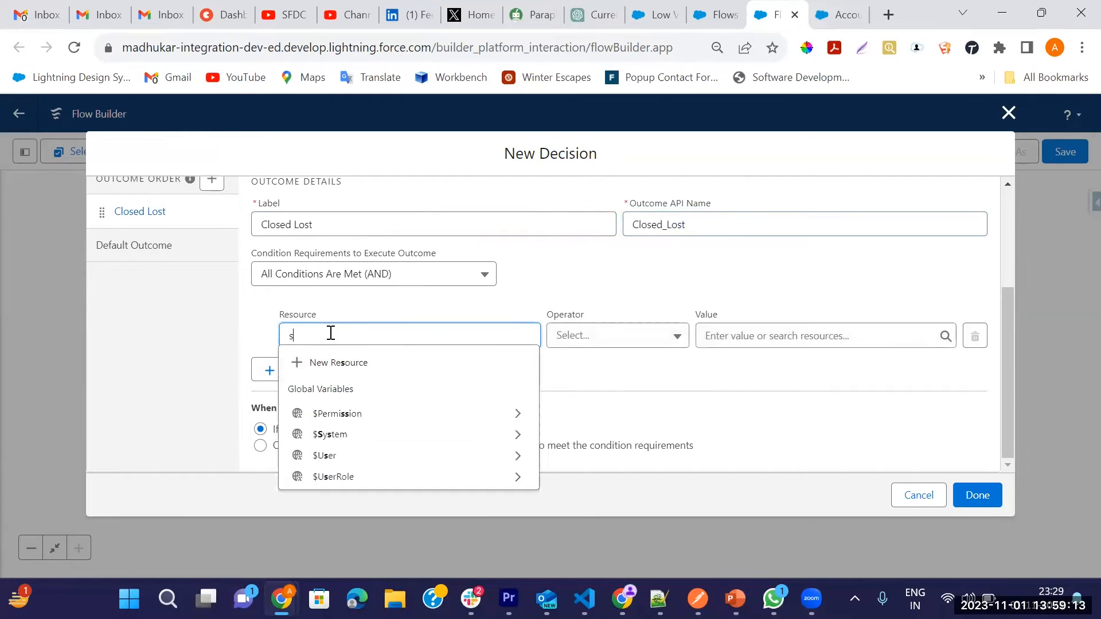
key(BackSpace)
key(BackSpace)
text(reco)
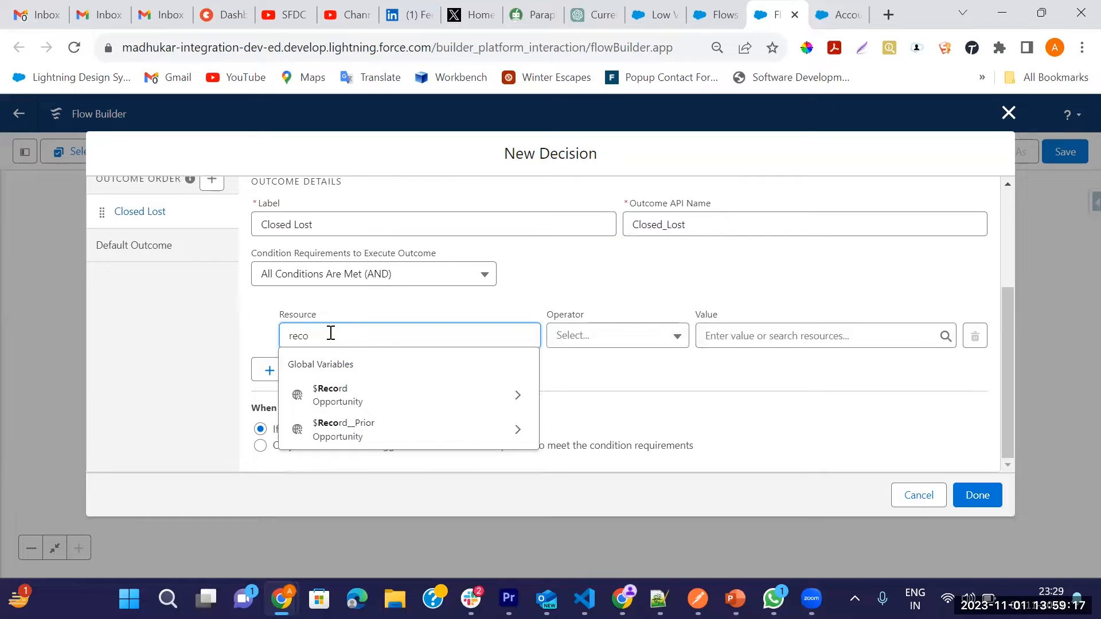
click(502, 404)
text(stag)
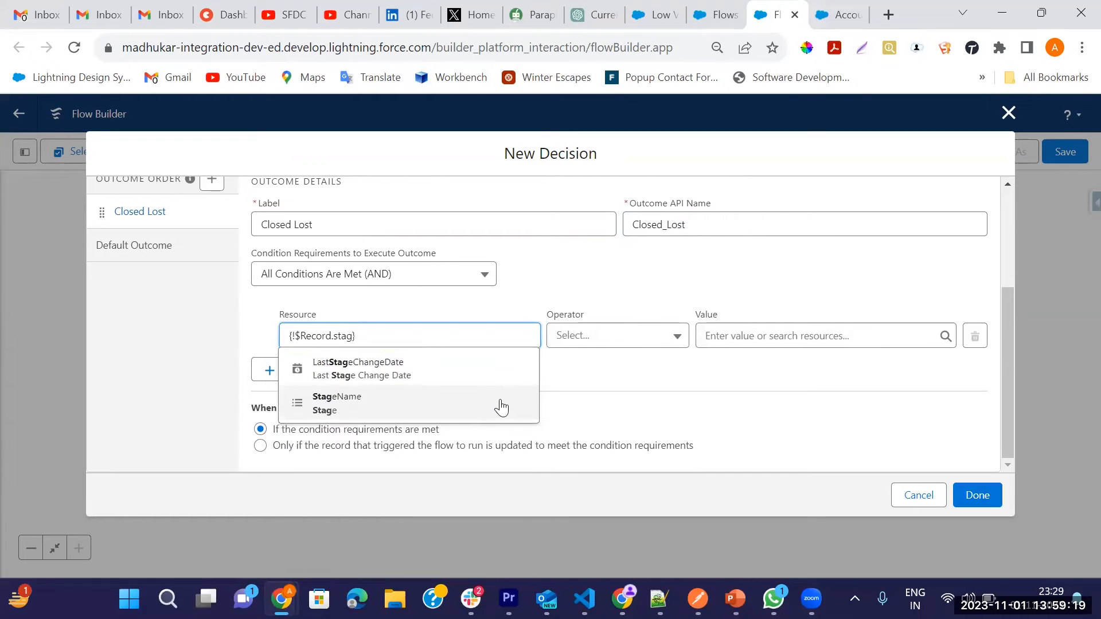
click(367, 409)
click(736, 337)
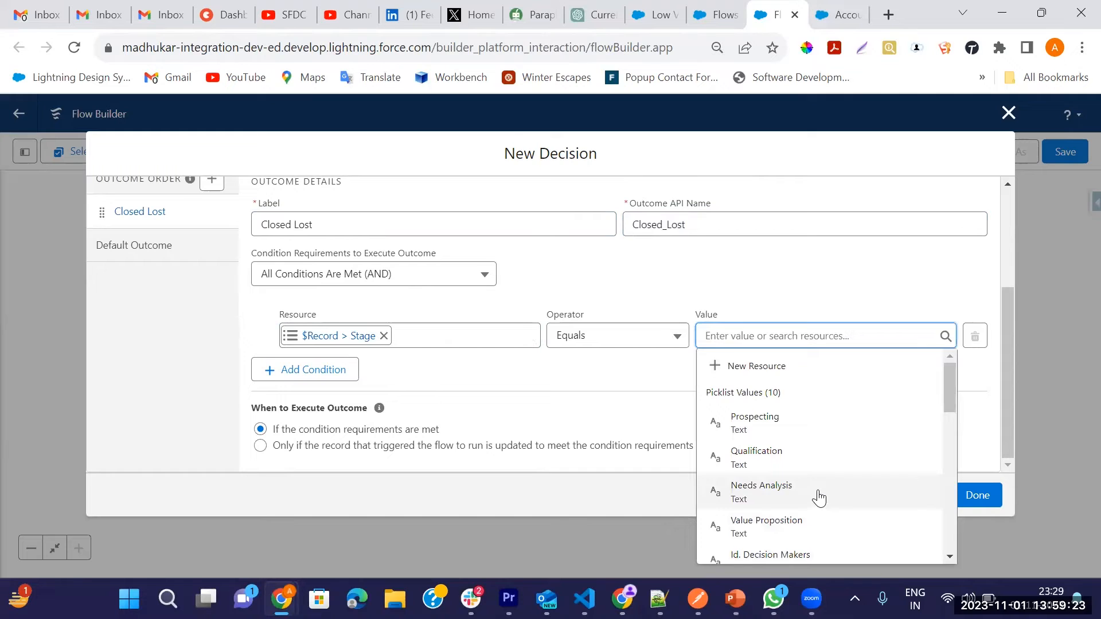
scroll(818, 497, down, 2)
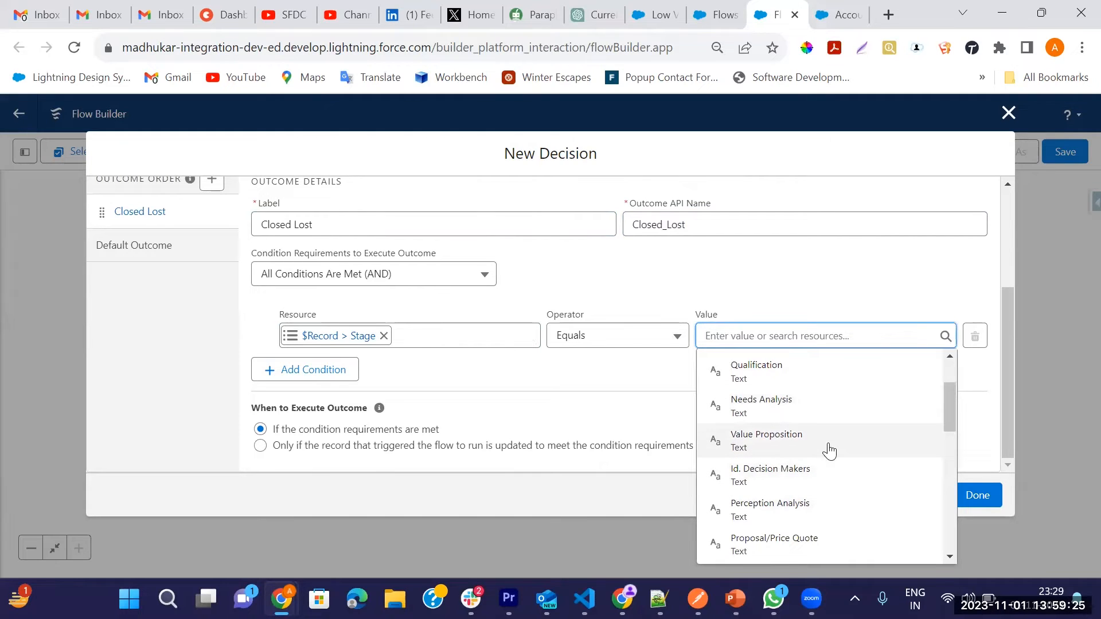
text(clo)
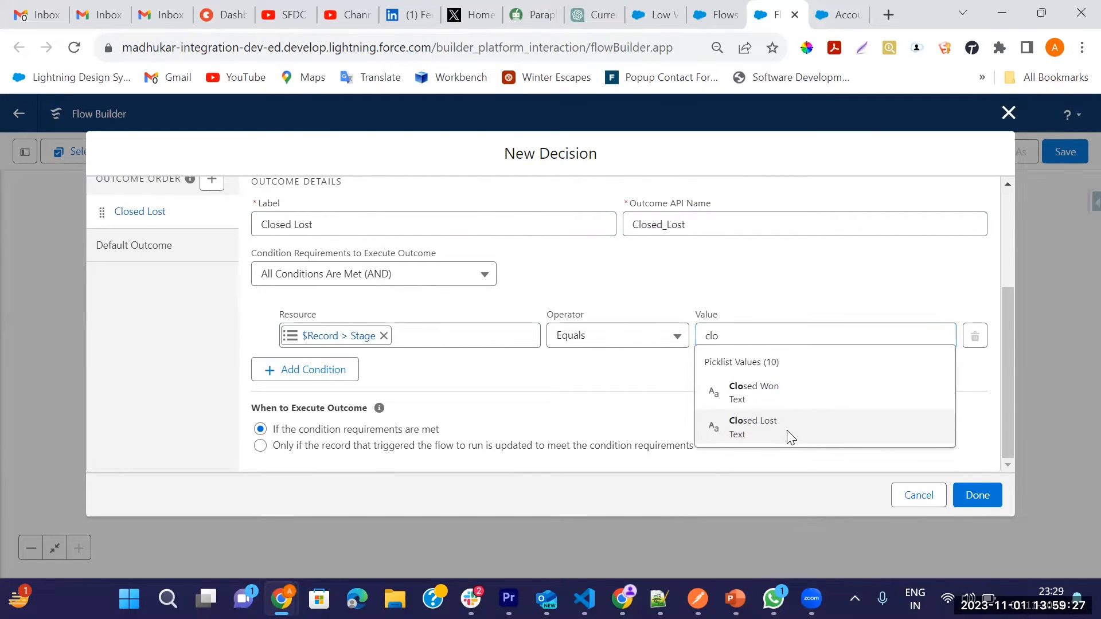
click(790, 437)
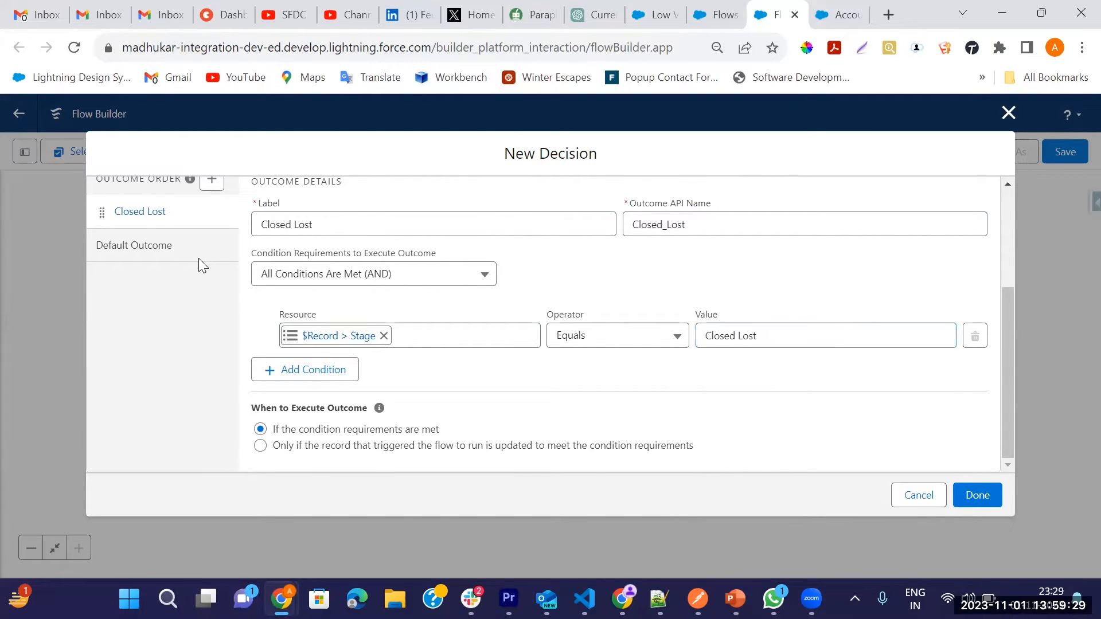
Step: Rename the default outcome to Open or Closed Won and finish the decision
scroll(171, 301, up, 2)
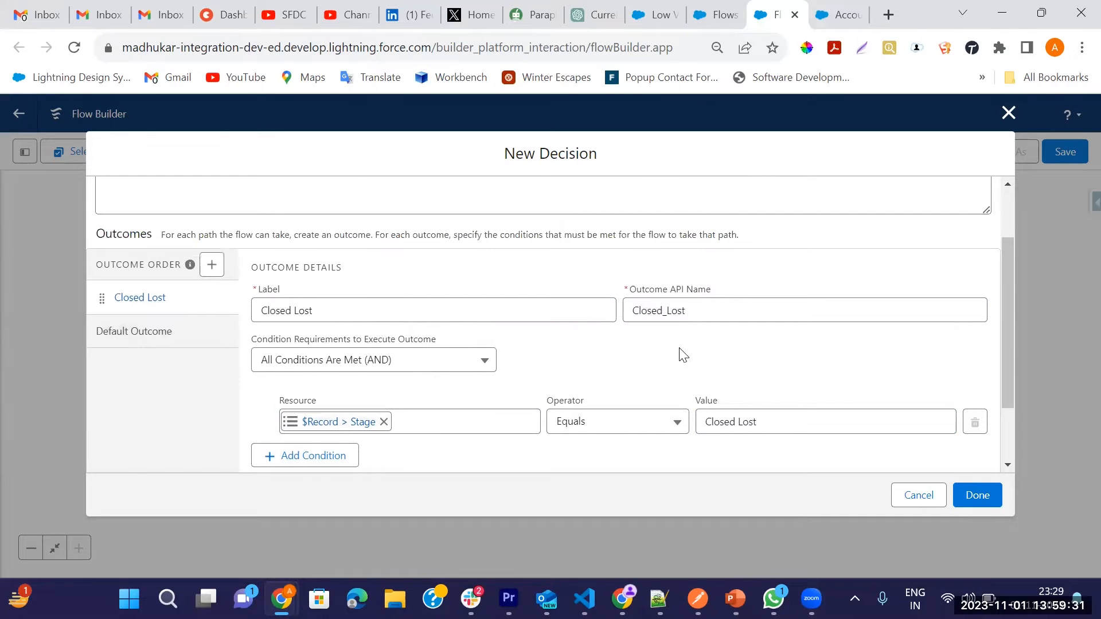
scroll(516, 352, down, 2)
click(128, 249)
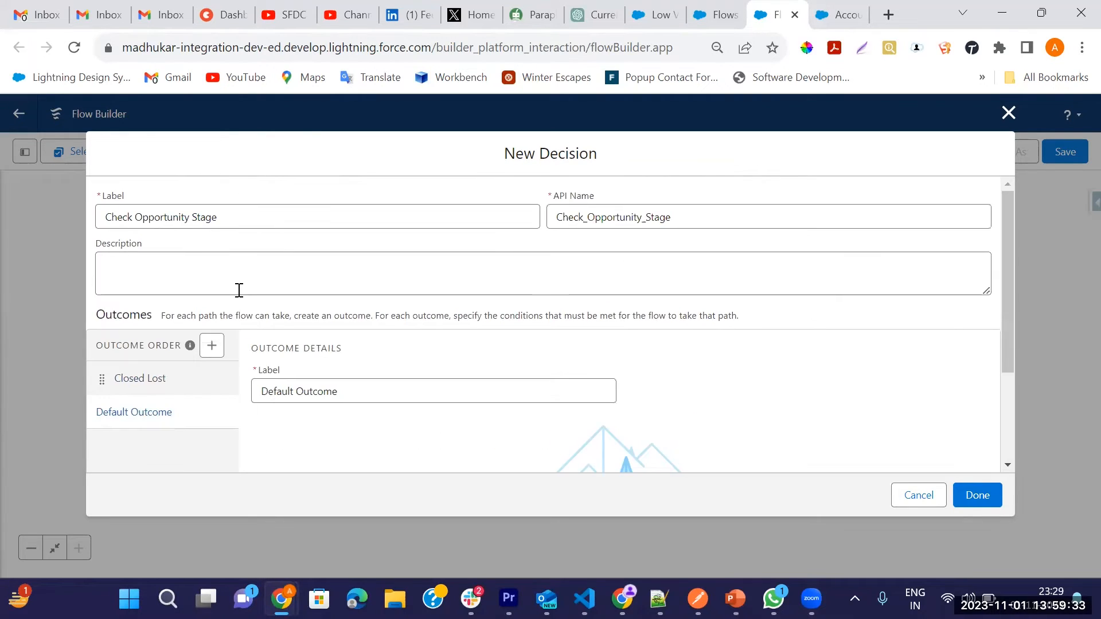
scroll(361, 362, down, 3)
drag(359, 256, 256, 252)
key(BackSpace)
text(Ope)
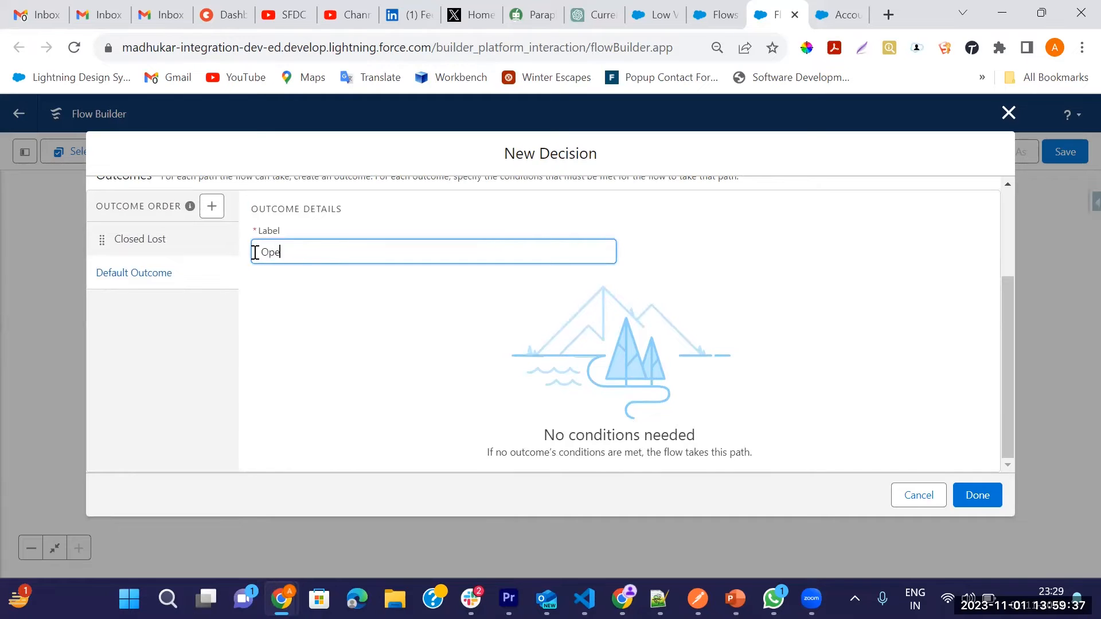
text(n or Closed W)
click(402, 333)
click(976, 495)
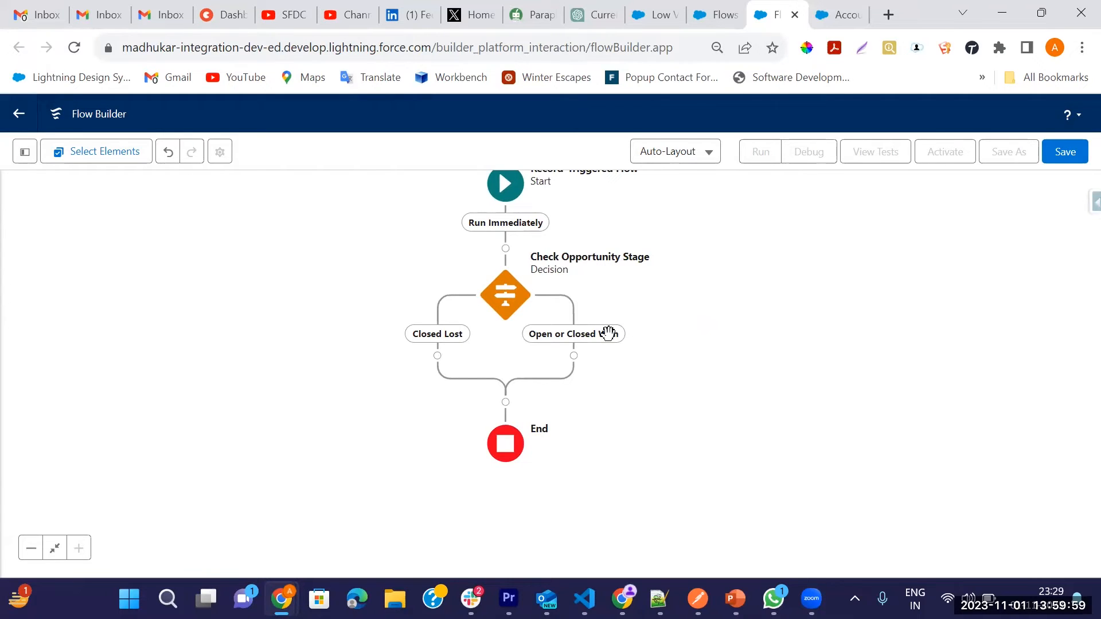
click(438, 357)
text(sub)
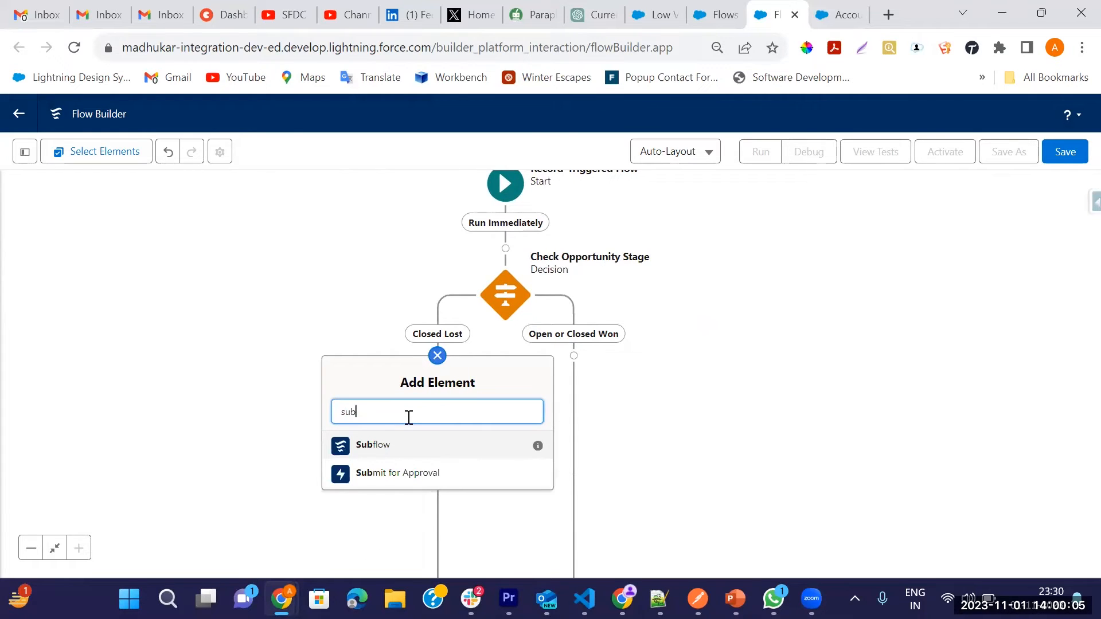
click(383, 447)
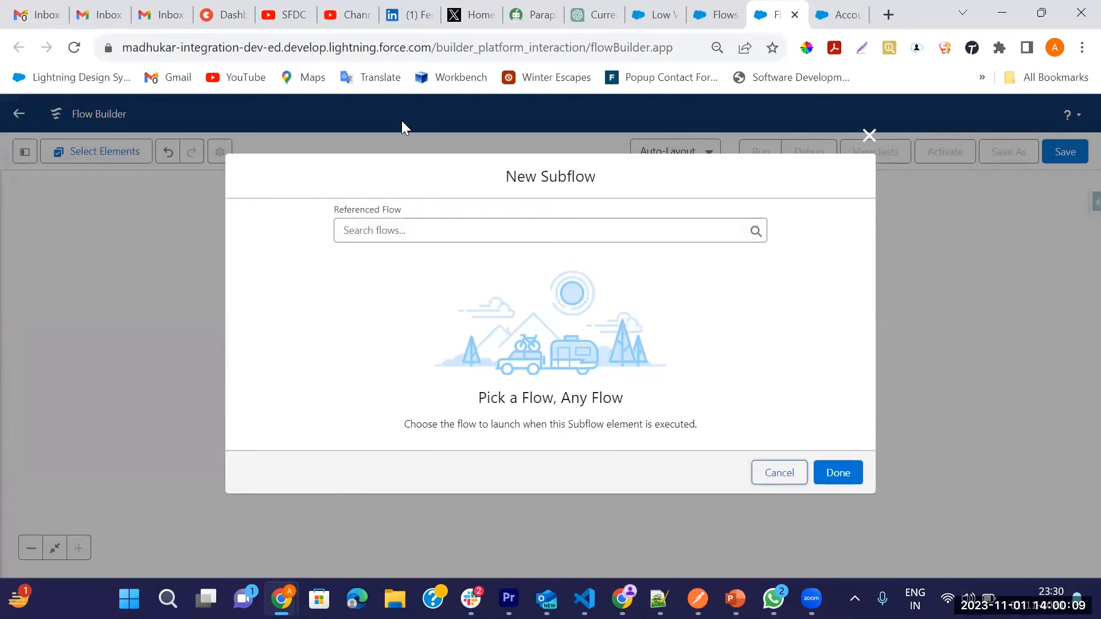
click(439, 233)
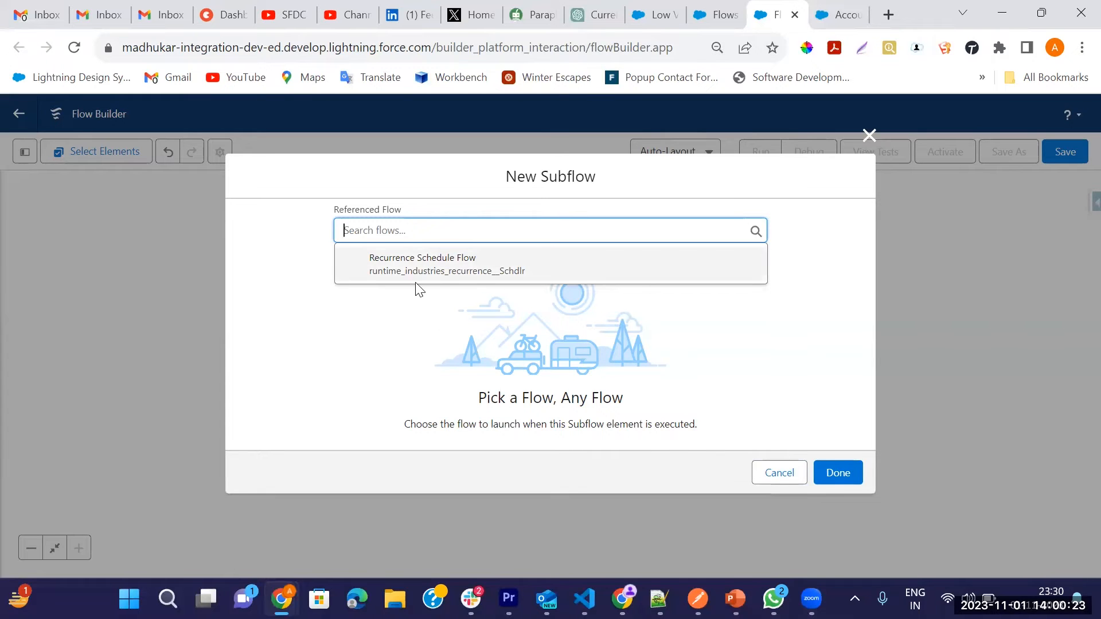
click(387, 280)
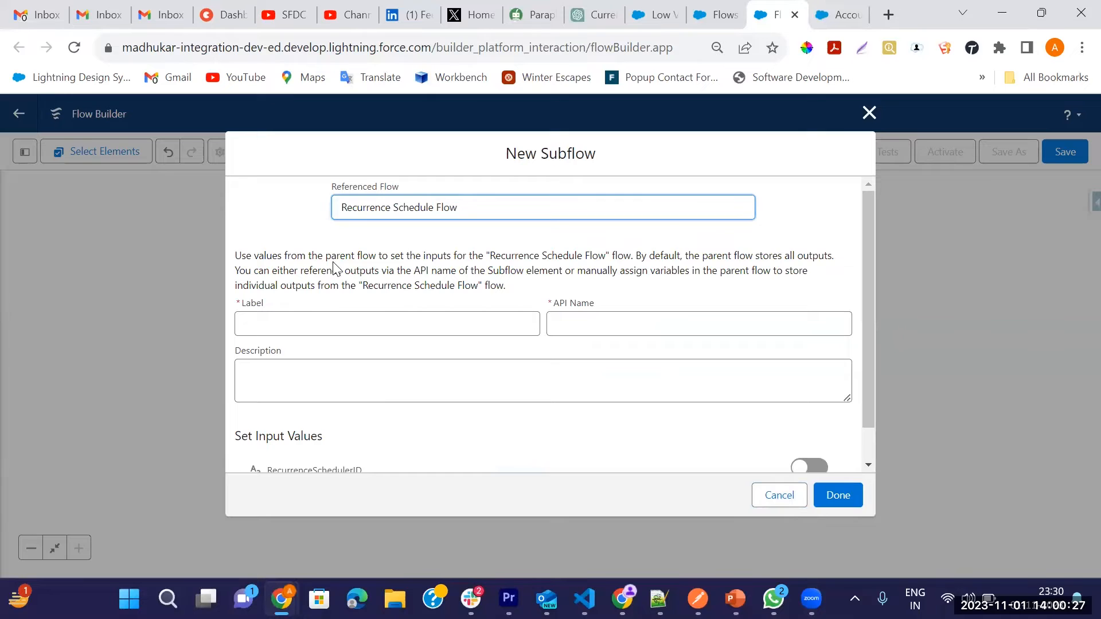
scroll(340, 298, down, 1)
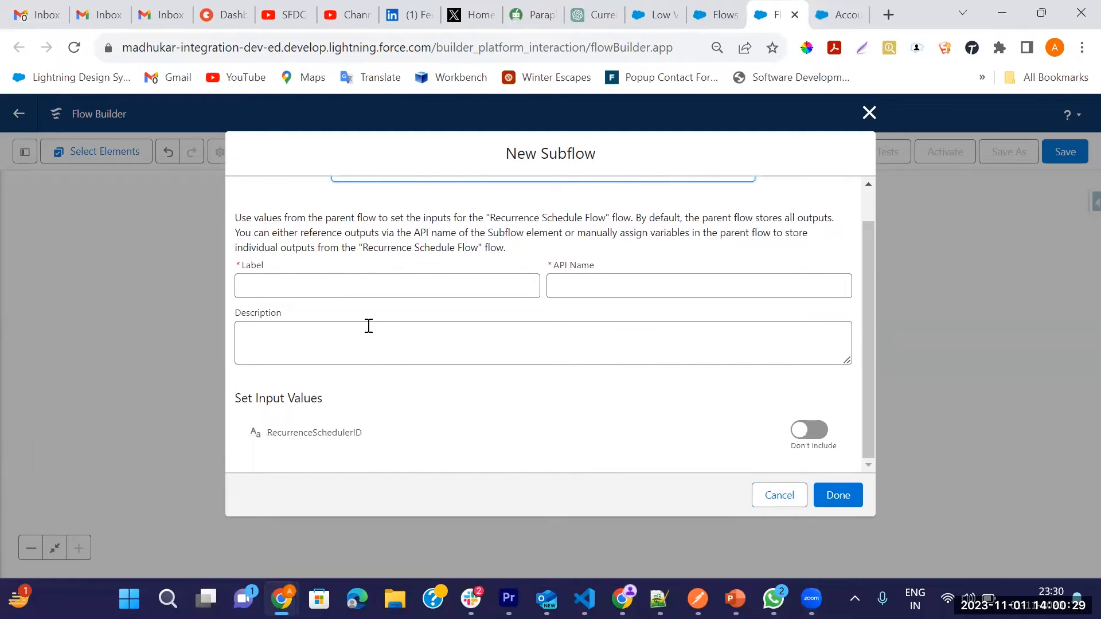
click(780, 499)
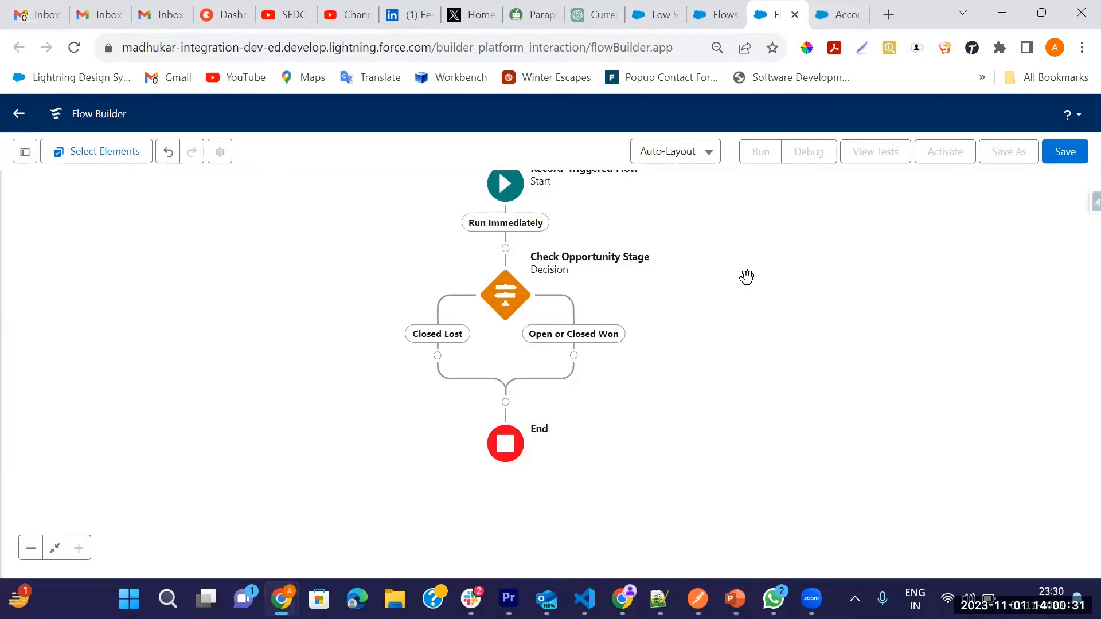
click(829, 8)
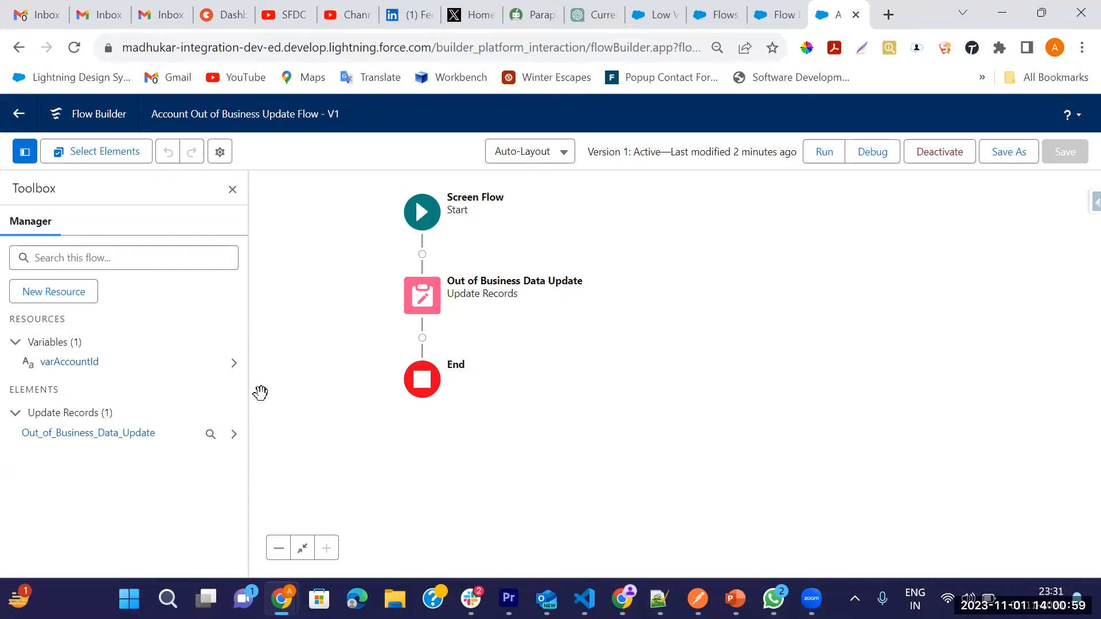
drag(572, 254, 585, 256)
mouse_move(683, 227)
mouse_down()
mouse_move(686, 256)
mouse_move(689, 228)
mouse_up()
click(779, 16)
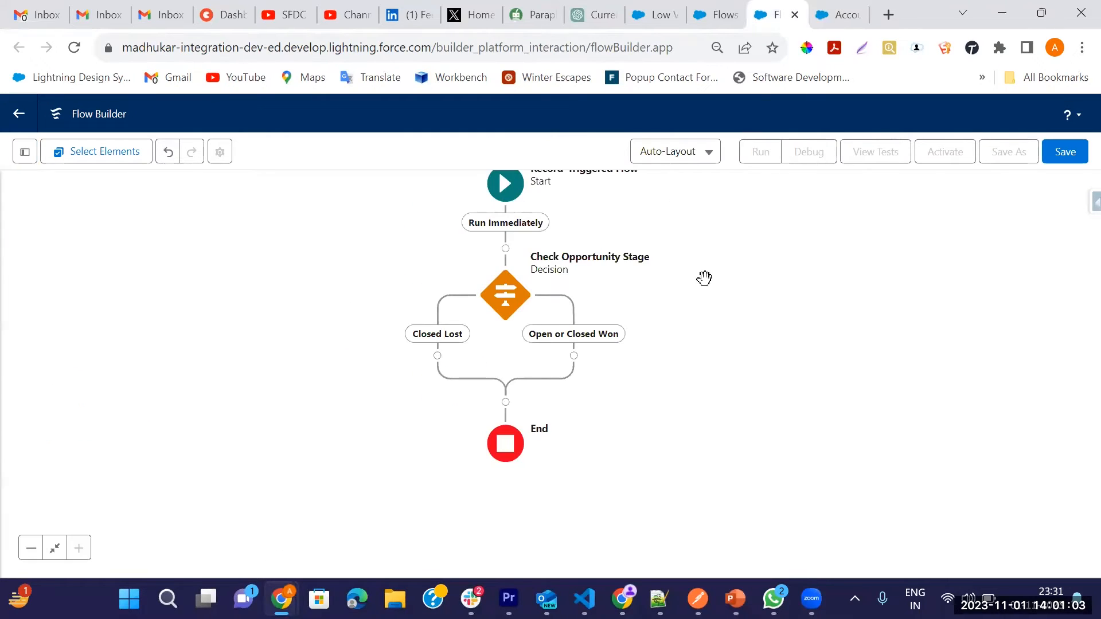
Step: Save the flow with the label Opportunity Closed Lost Update Flow and activate it
click(1064, 154)
click(366, 280)
text(Opportunity C)
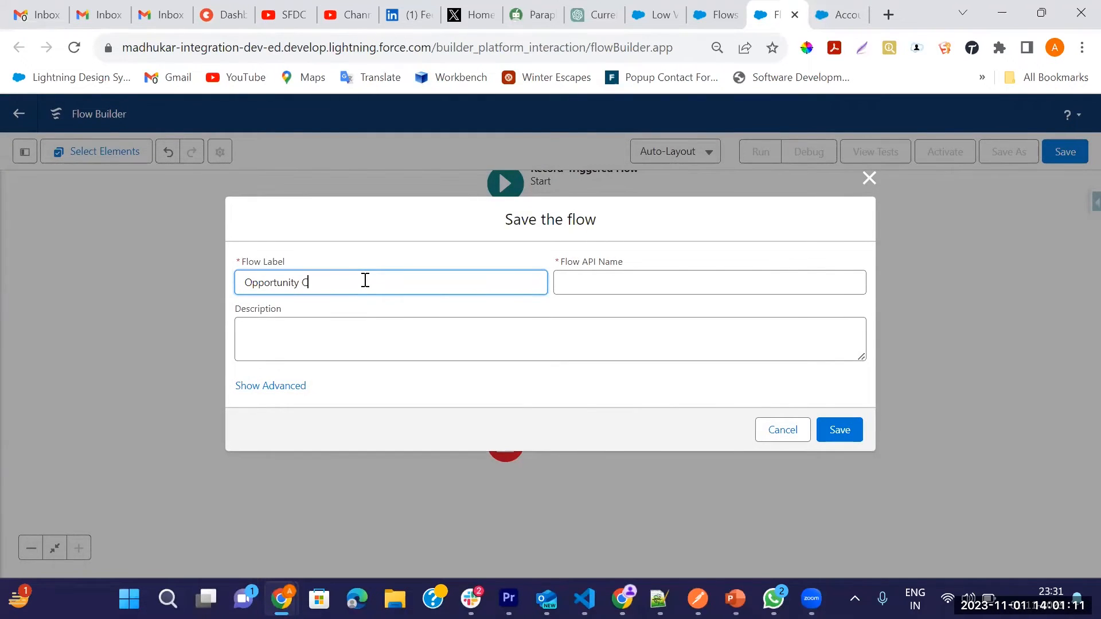
text(losed Lost Update Flow)
key(Tab)
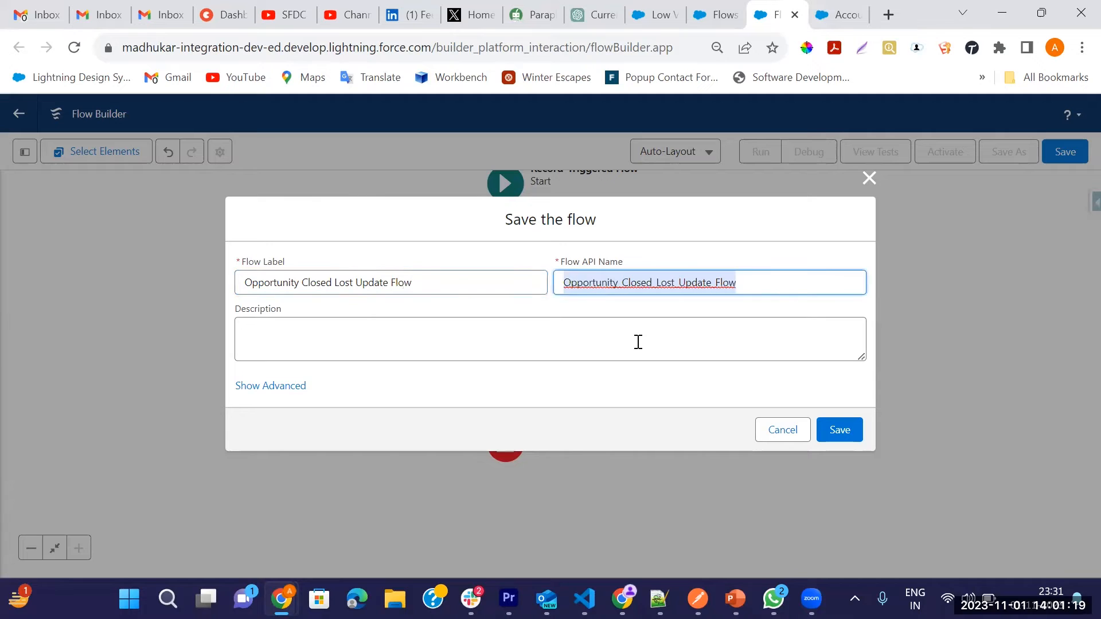
click(826, 431)
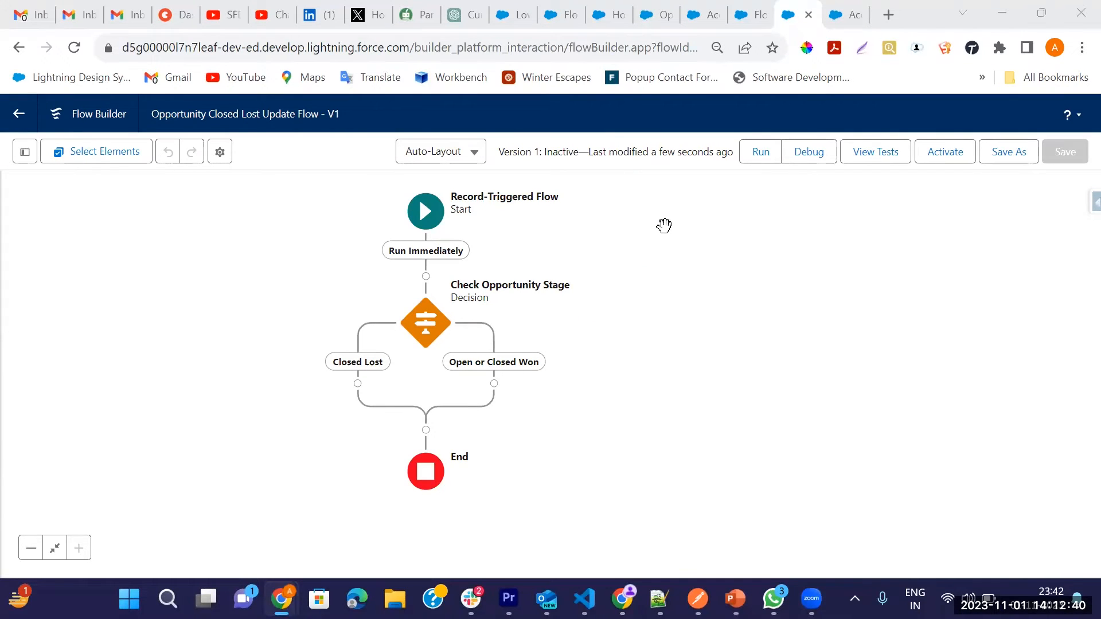
click(947, 152)
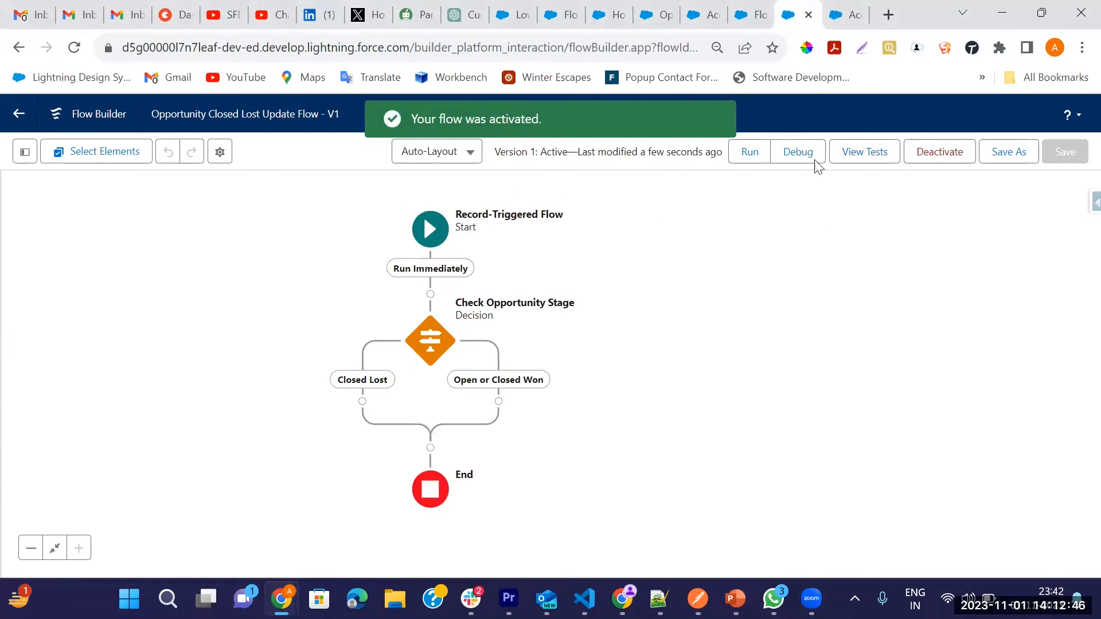
Step: Add a Subflow element on the Closed Lost path that references the Account Out of Business Update Flow
click(844, 14)
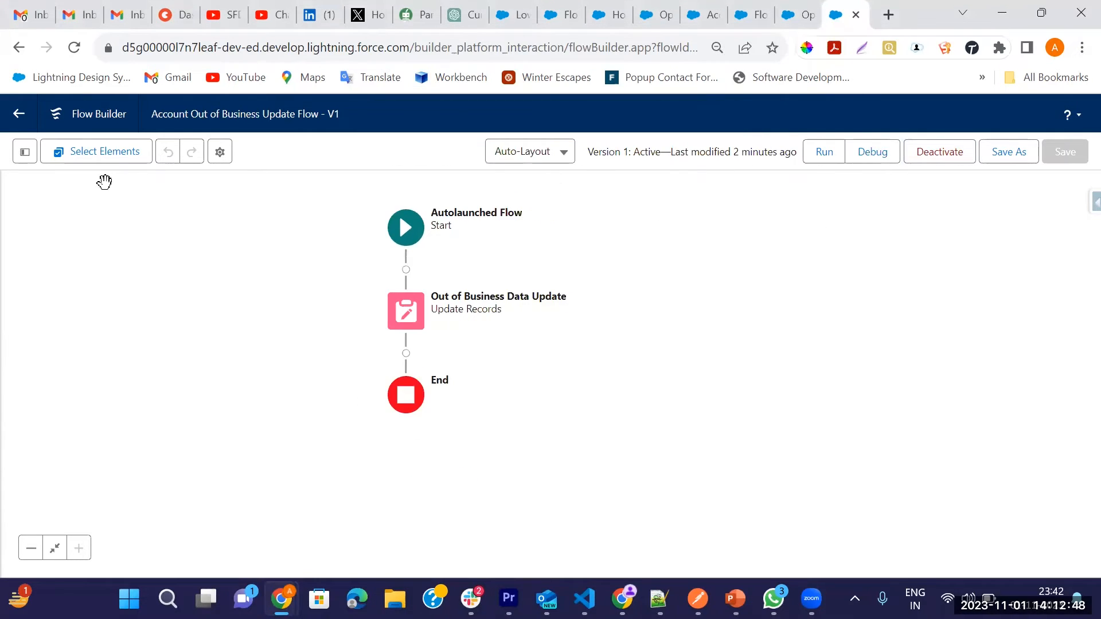
drag(152, 118, 301, 118)
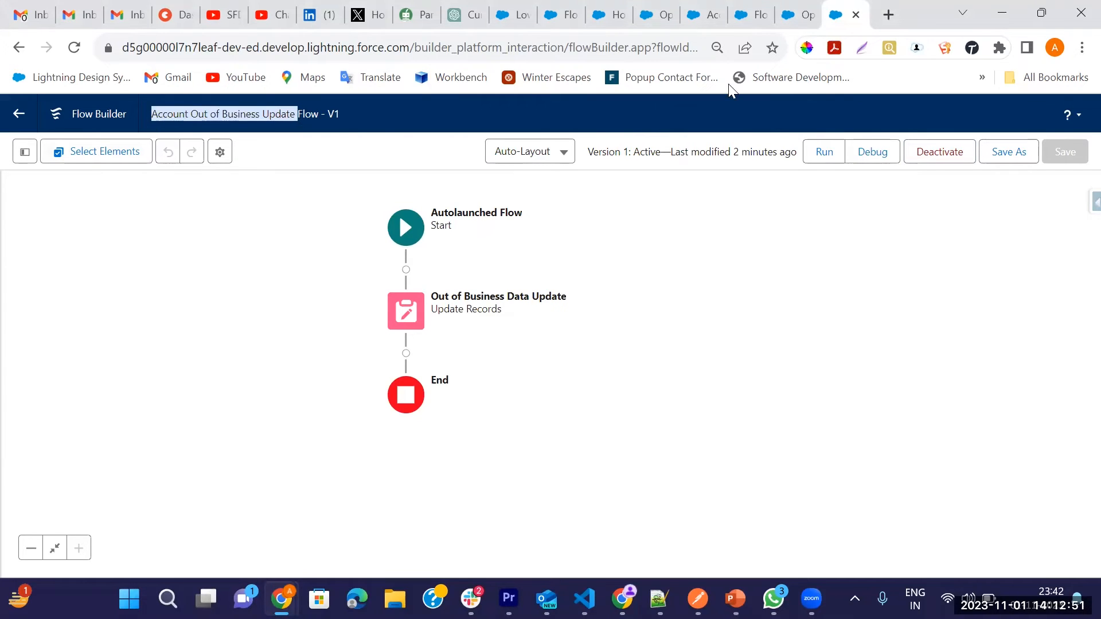
click(803, 15)
drag(672, 284, 738, 189)
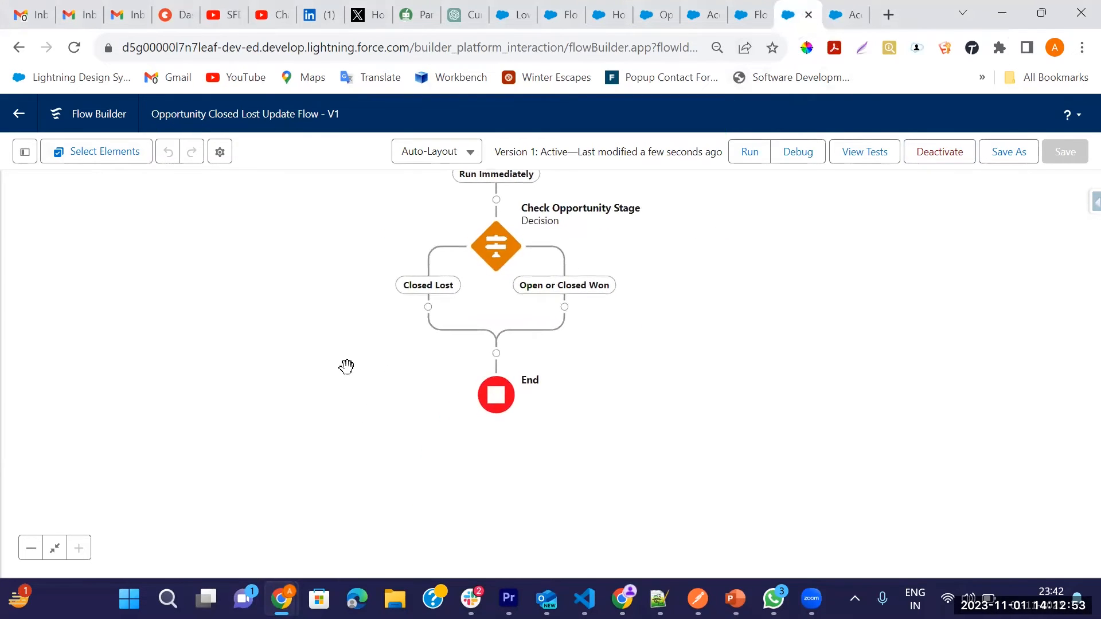
click(428, 307)
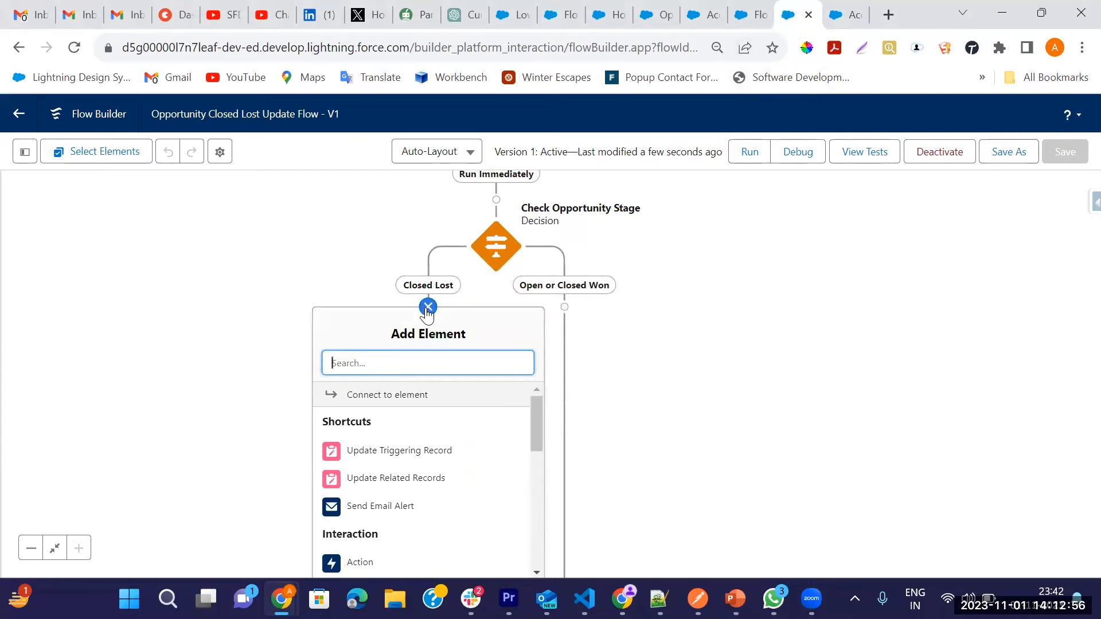
text(sub)
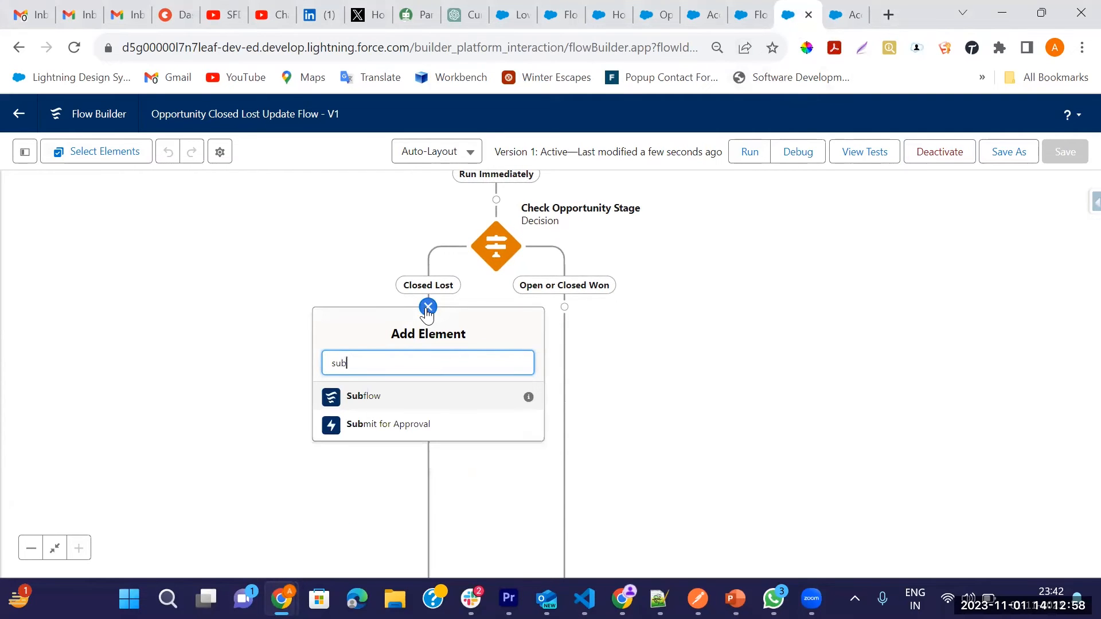
click(375, 396)
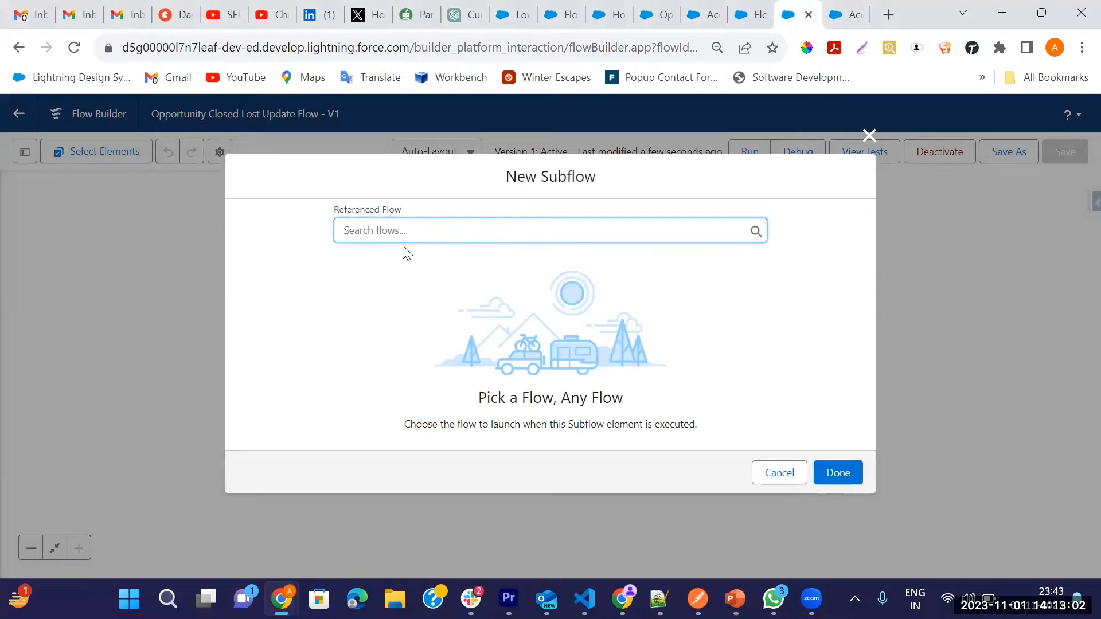
click(384, 231)
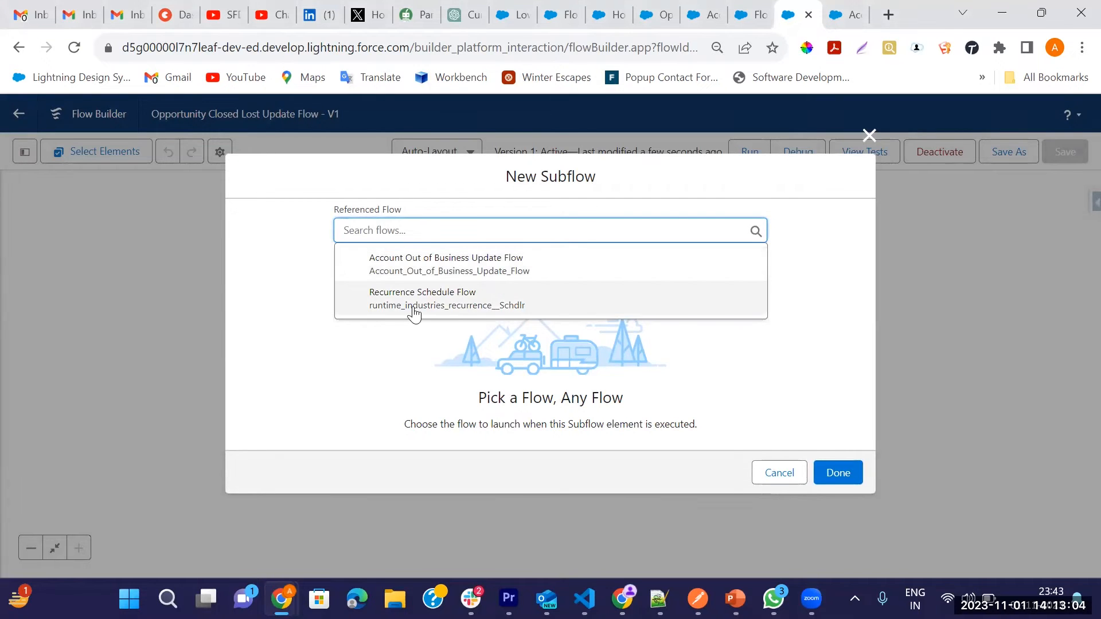
click(450, 270)
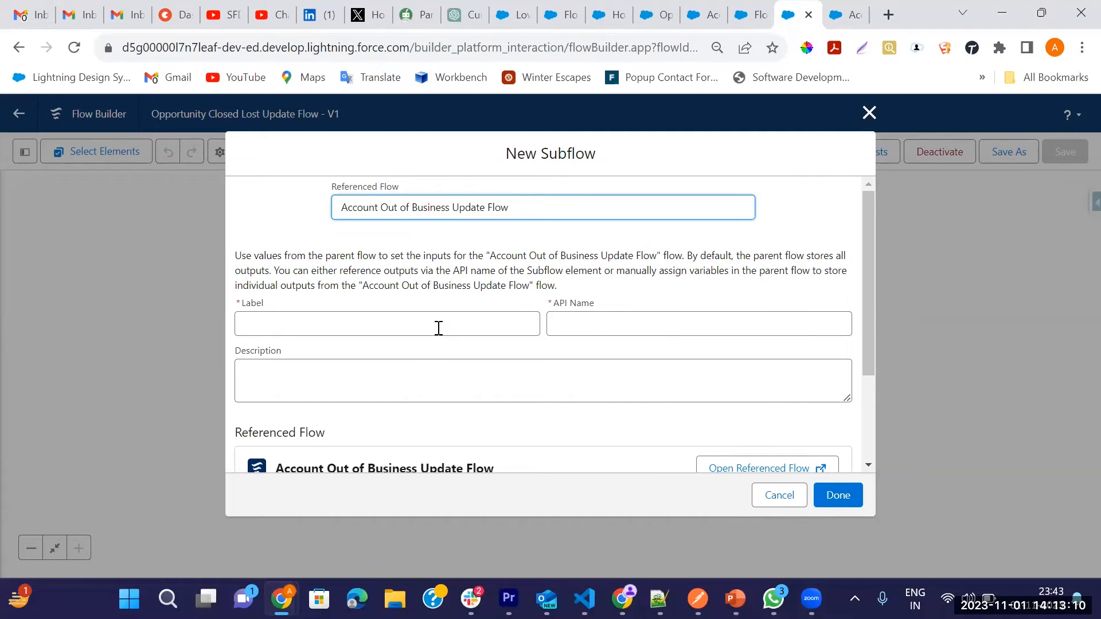
Step: Label the new subflow element Out of Business flow called, with the matching API name
scroll(436, 344, down, 2)
scroll(318, 341, up, 2)
click(320, 335)
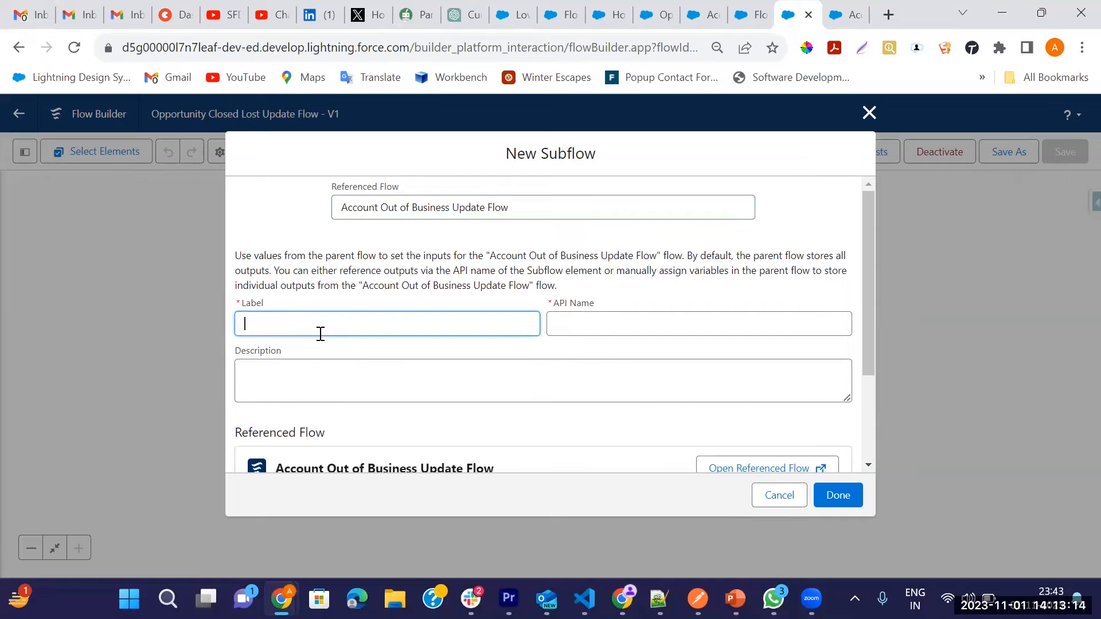
text(Bu)
text(t of Busines)
text(s flo)
text(w ca)
text(lled)
key(Tab)
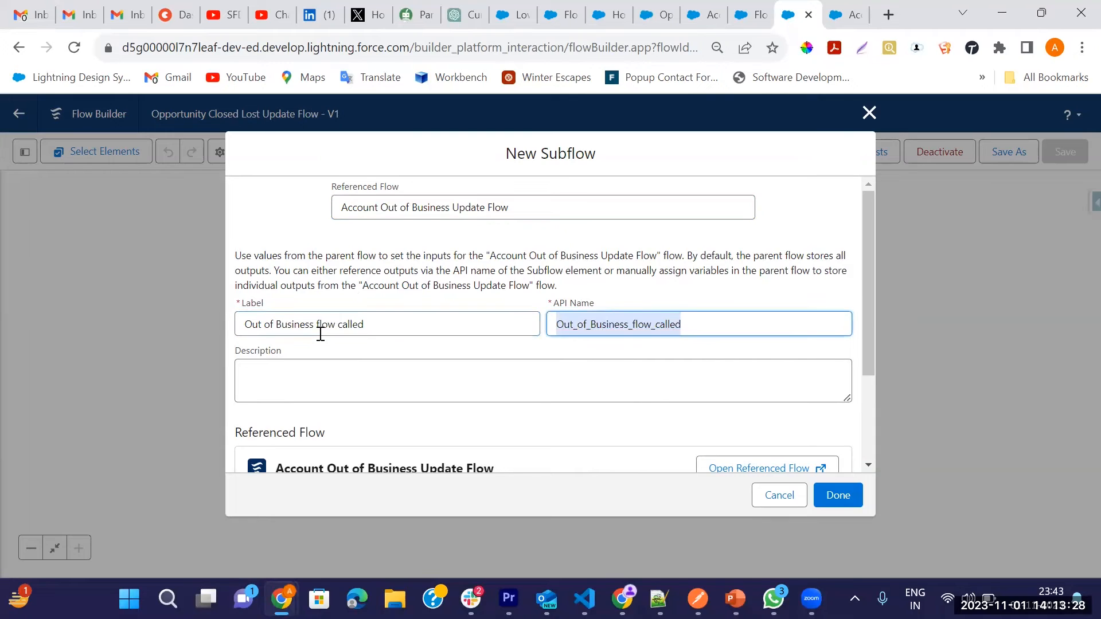
Step: Examine the settings of the varAccountId variable in the Account Out of Business Update Flow, and return to the new subflow
scroll(419, 403, down, 2)
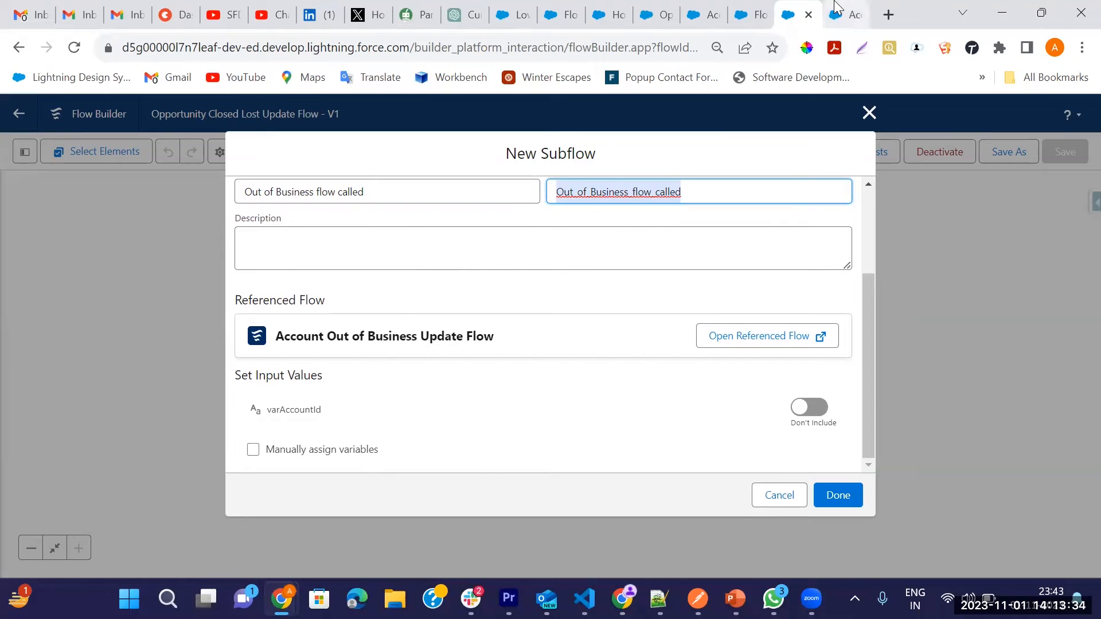
click(846, 14)
click(27, 157)
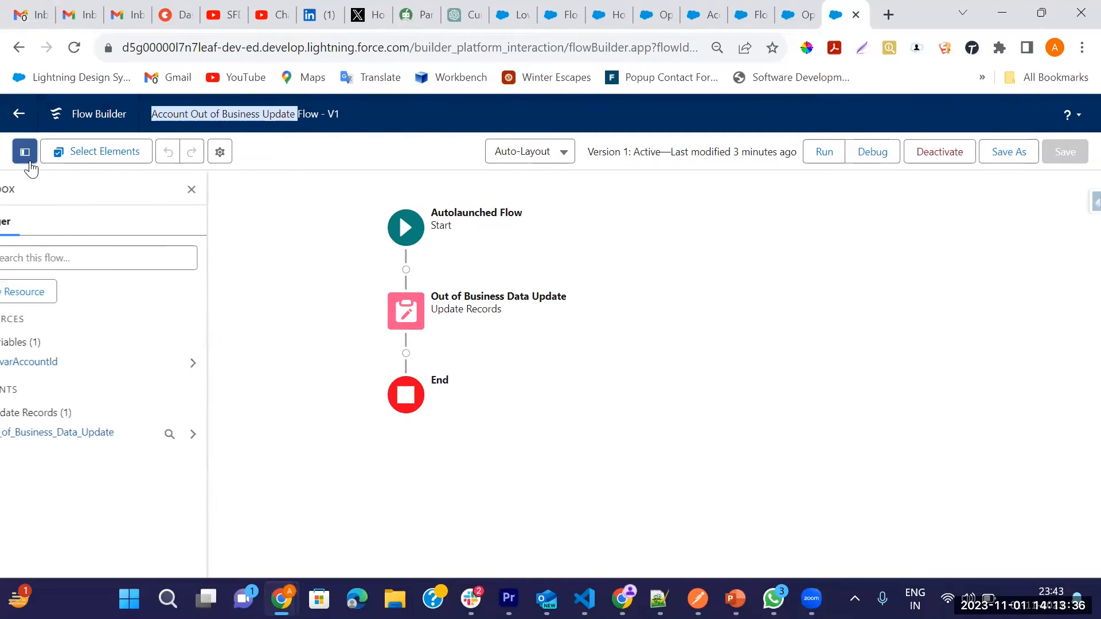
click(239, 364)
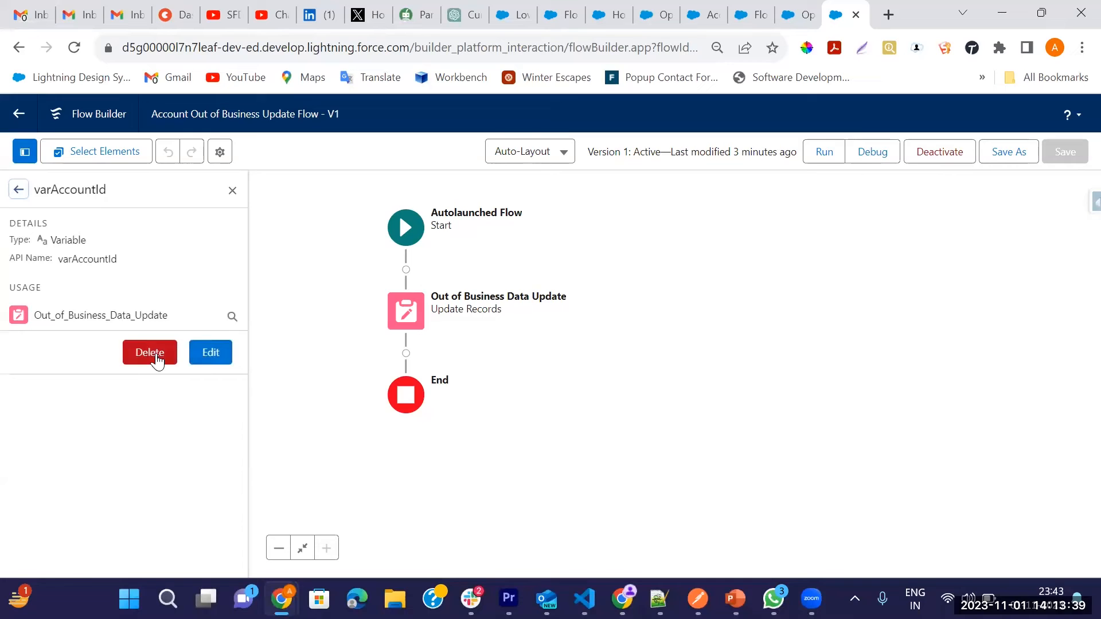
click(211, 353)
click(764, 455)
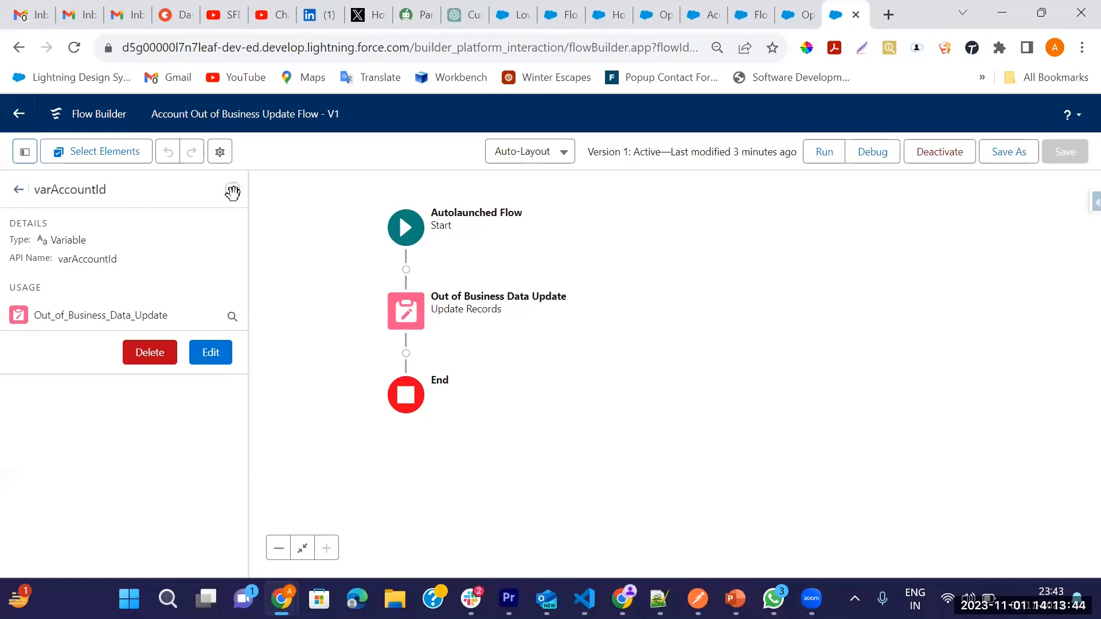
click(233, 191)
click(801, 16)
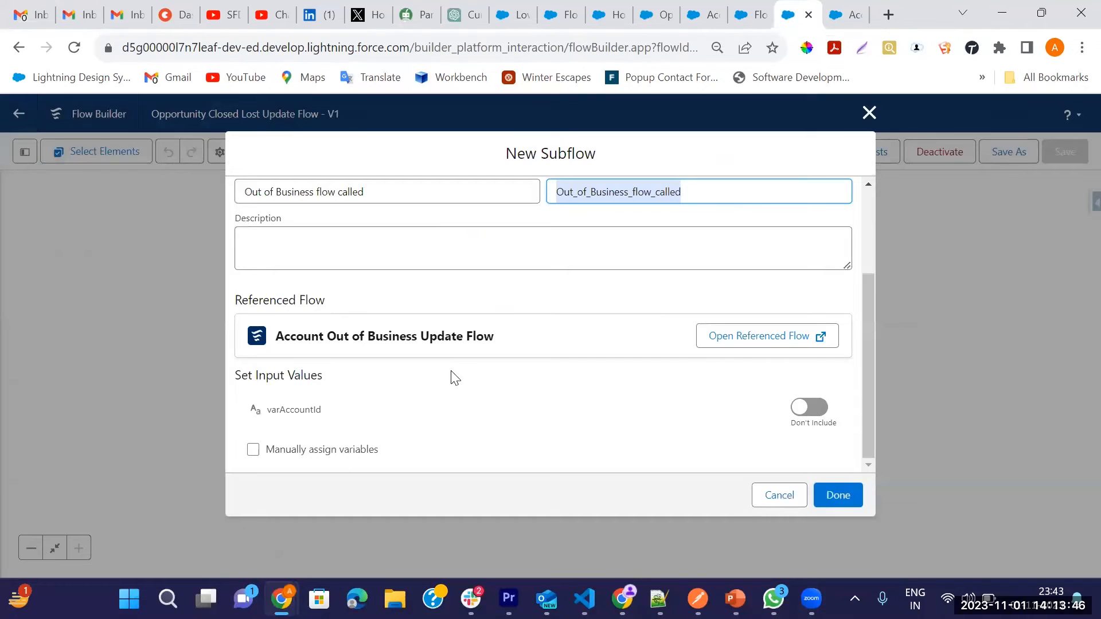
Step: Include the varAccountId input in the subflow and set its value to {!$Record.AccountId}
click(814, 410)
scroll(549, 364, down, 1)
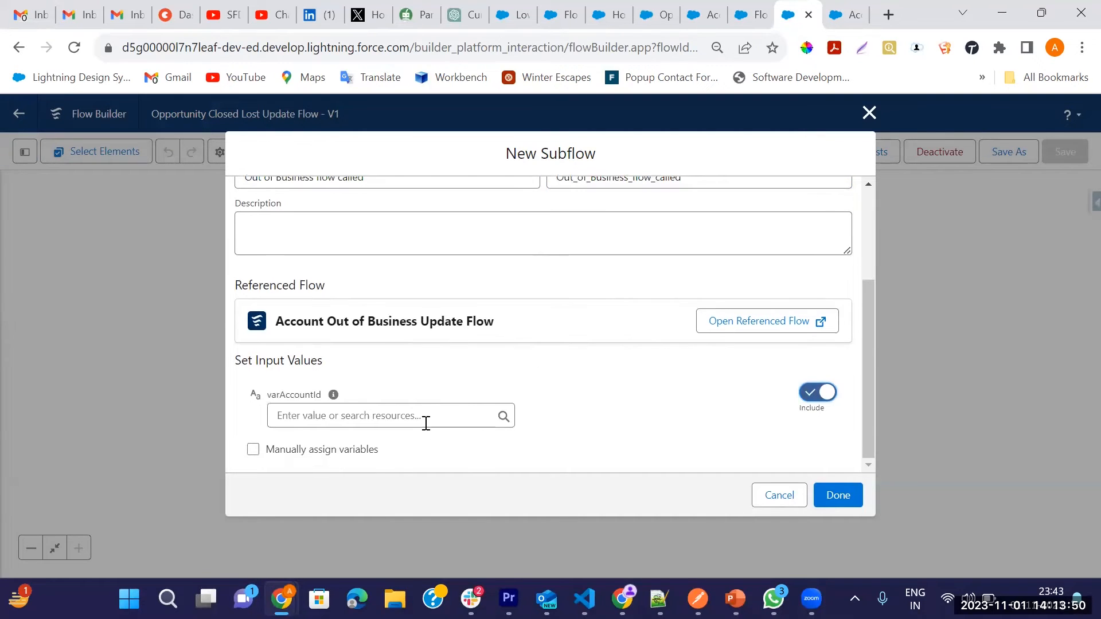
click(325, 417)
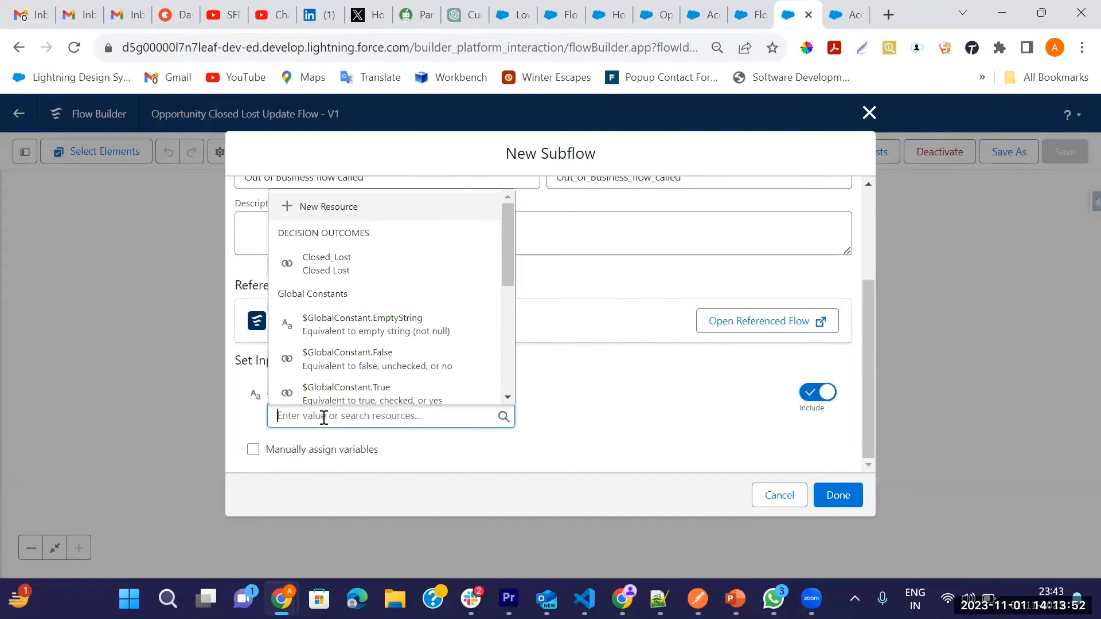
text(reco)
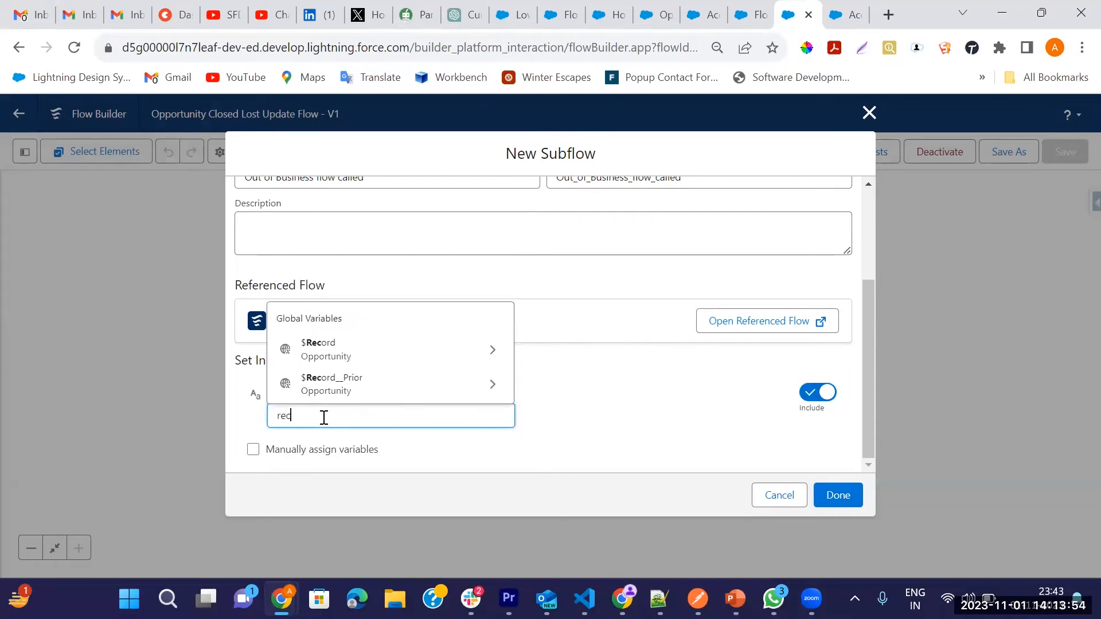
click(476, 348)
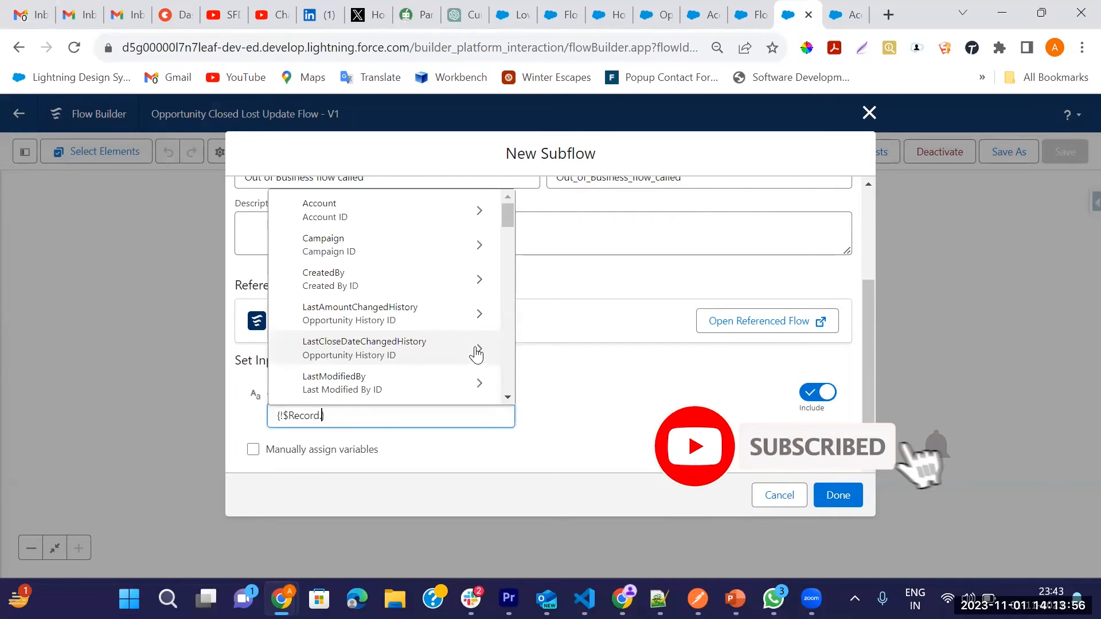
text(Acc)
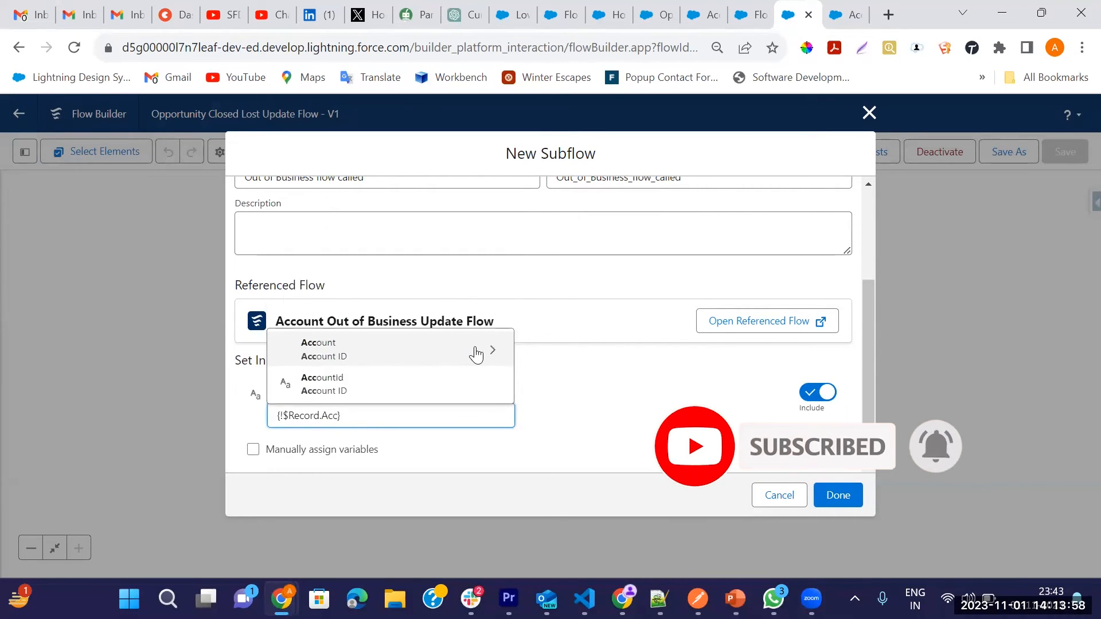
click(331, 383)
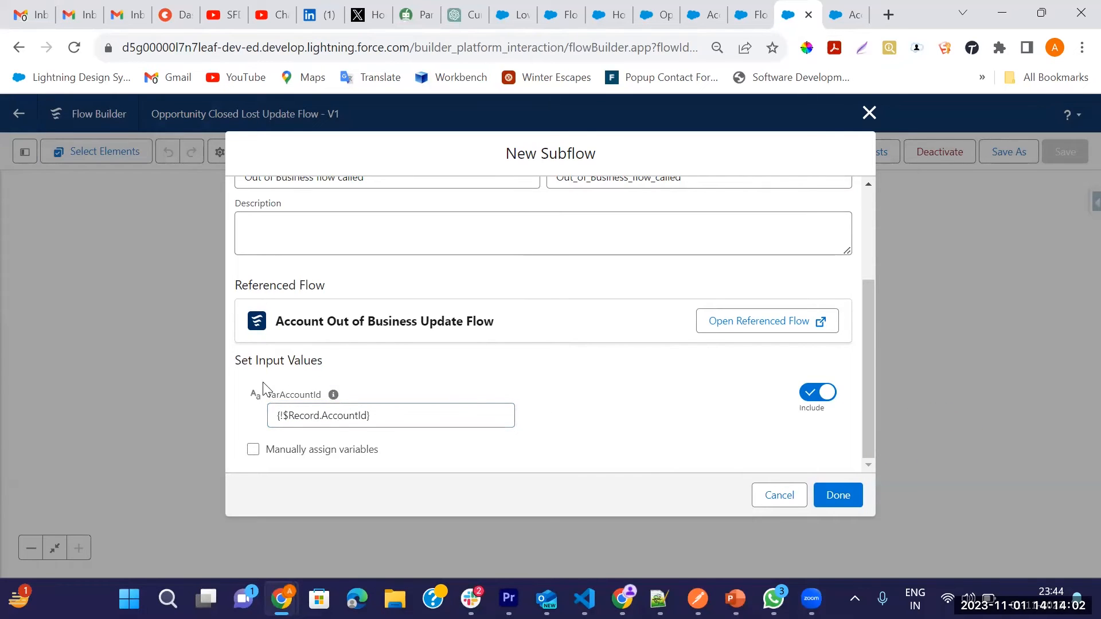
Step: Enable manual variable assignment, store the varAccountId output in {!$Record.AccountId}, and finish the subflow element
click(254, 450)
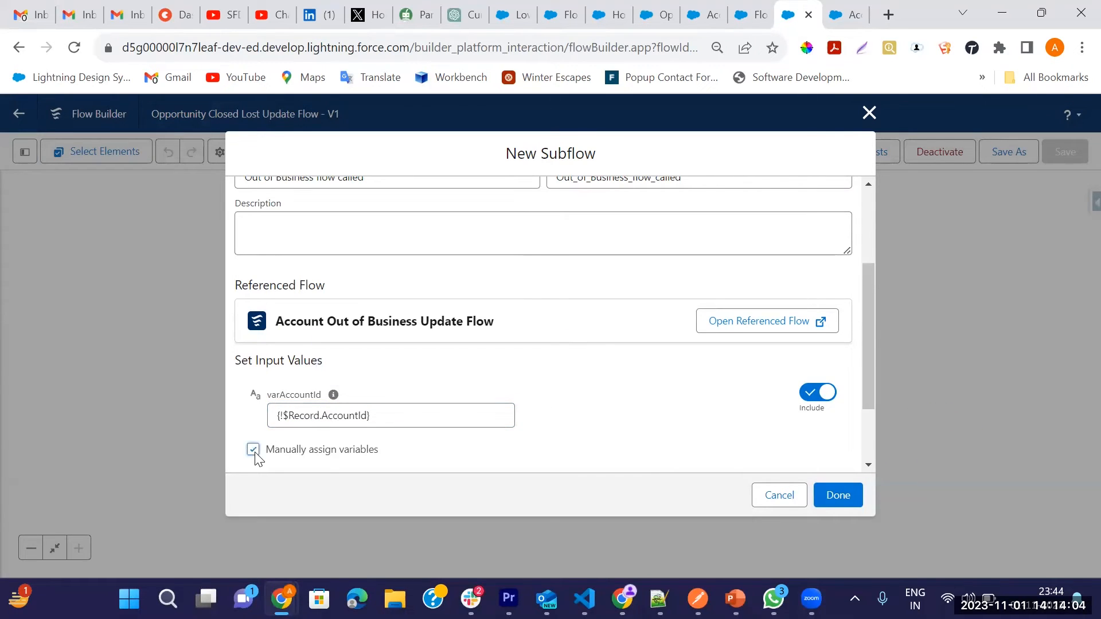
scroll(591, 416, down, 2)
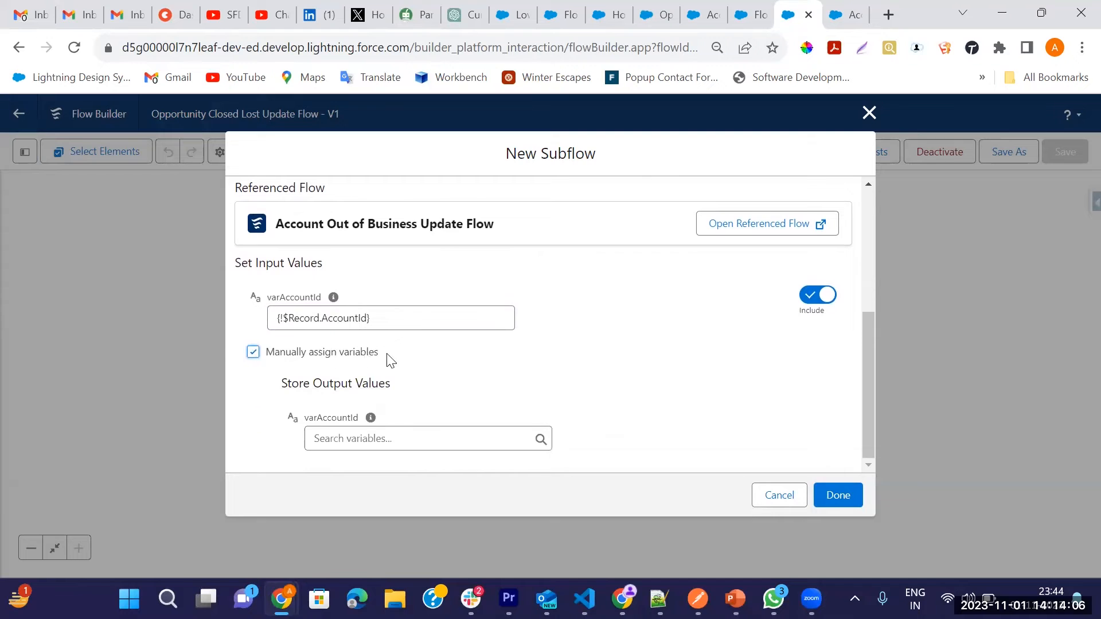
click(344, 439)
text(reco)
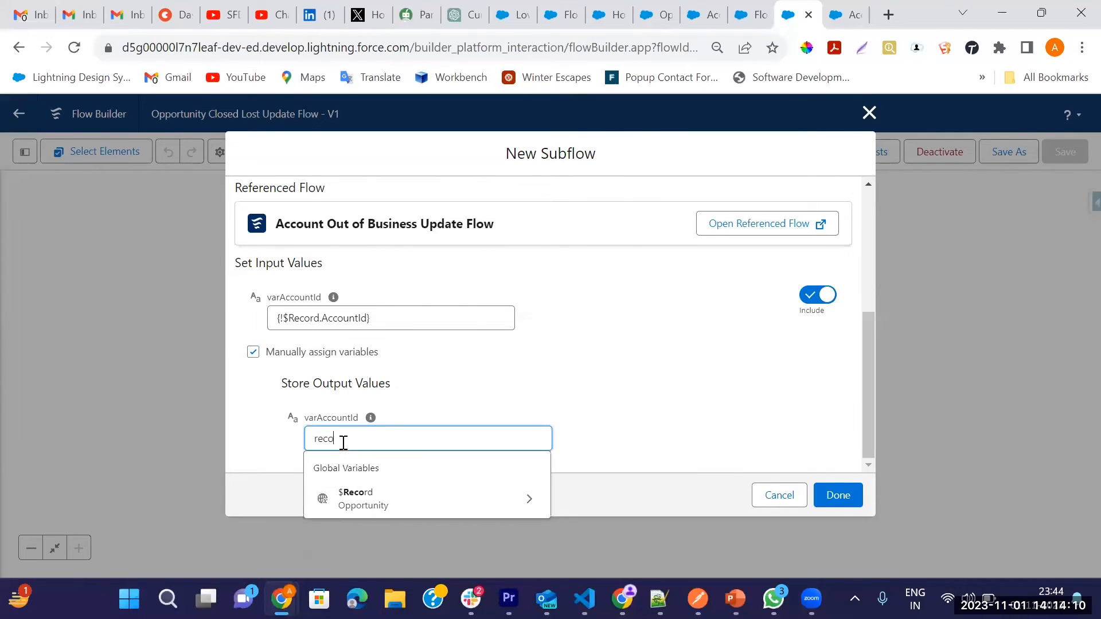
click(503, 508)
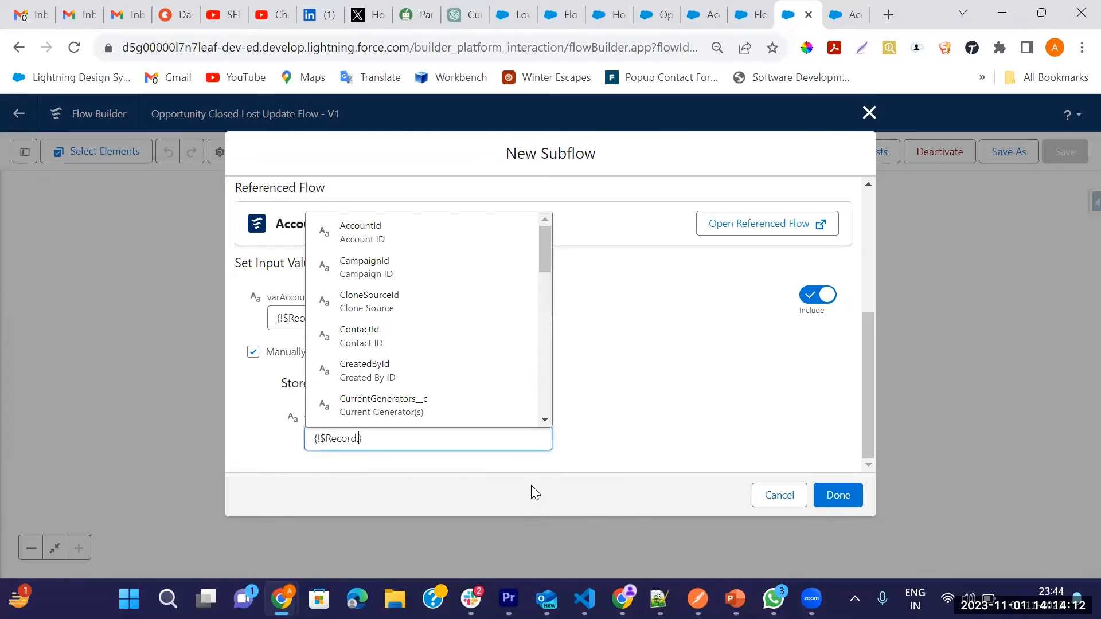
text(Acc)
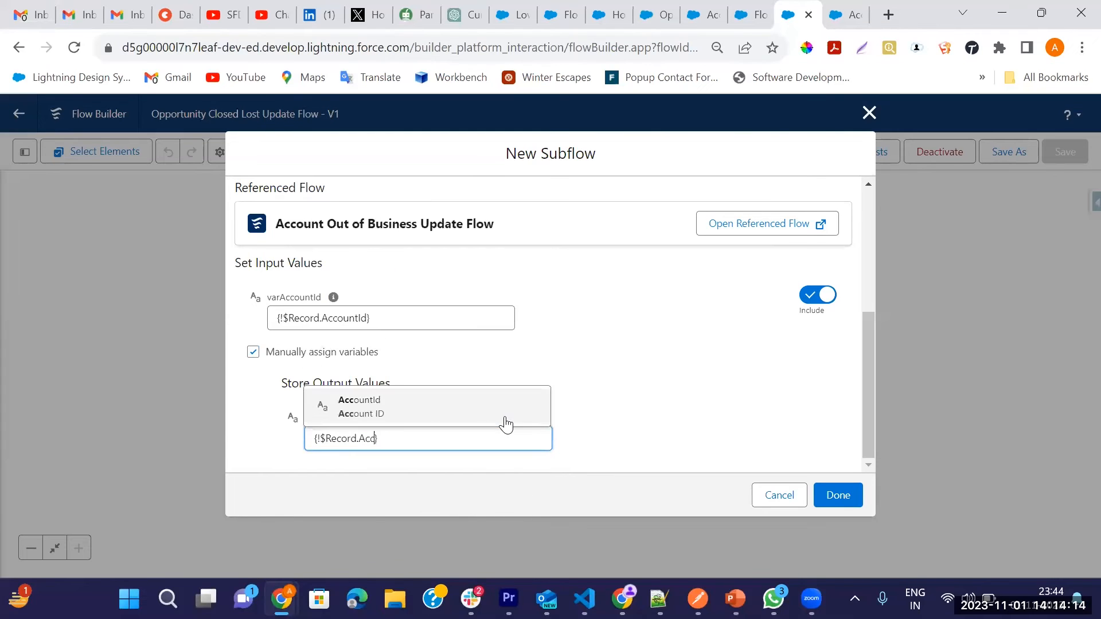
click(394, 419)
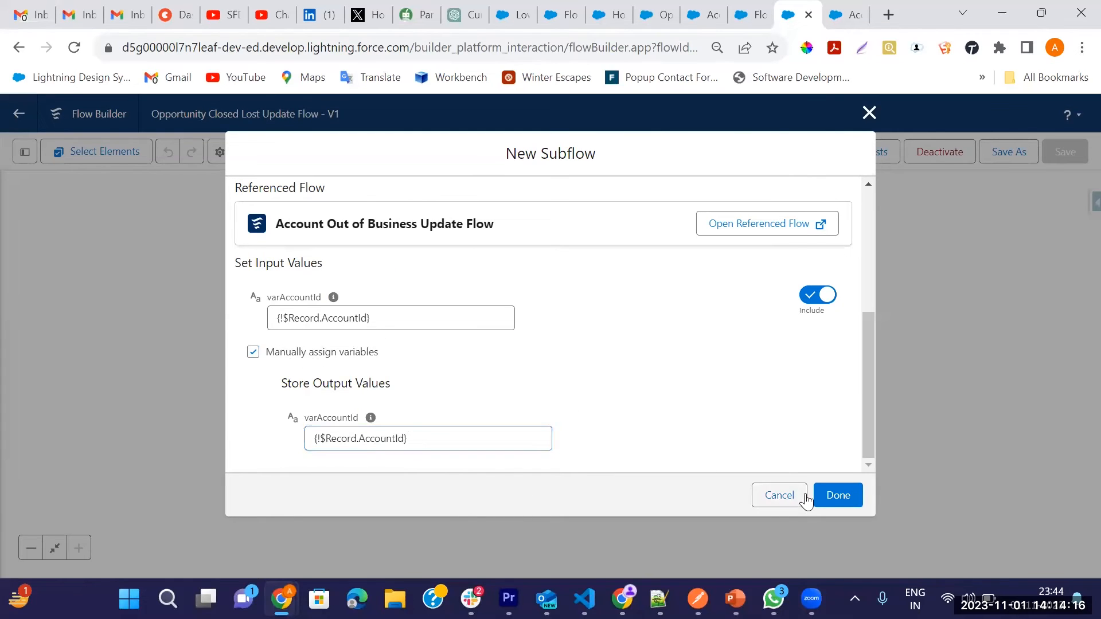
click(838, 496)
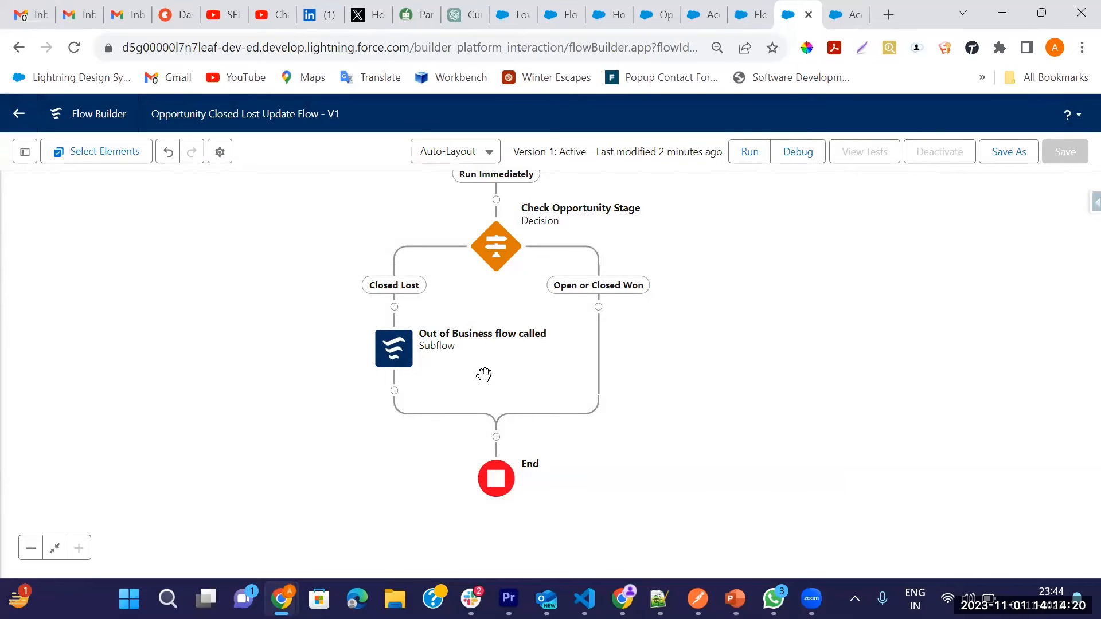
Step: Save the Opportunity Closed Lost Update Flow as a new version and activate it
drag(715, 256, 698, 319)
click(861, 15)
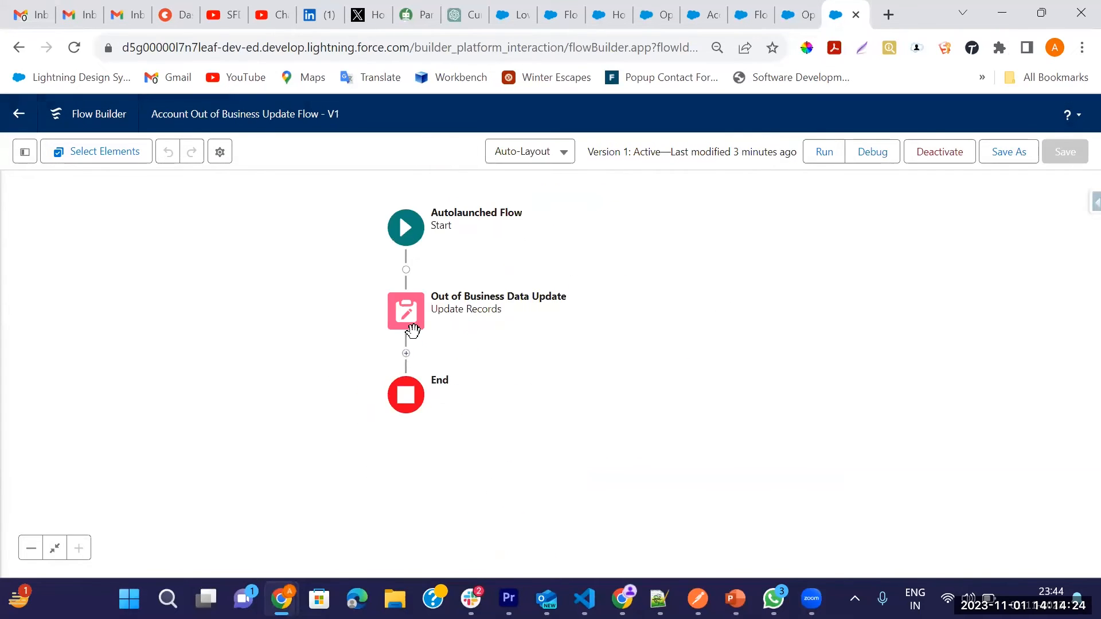
click(800, 23)
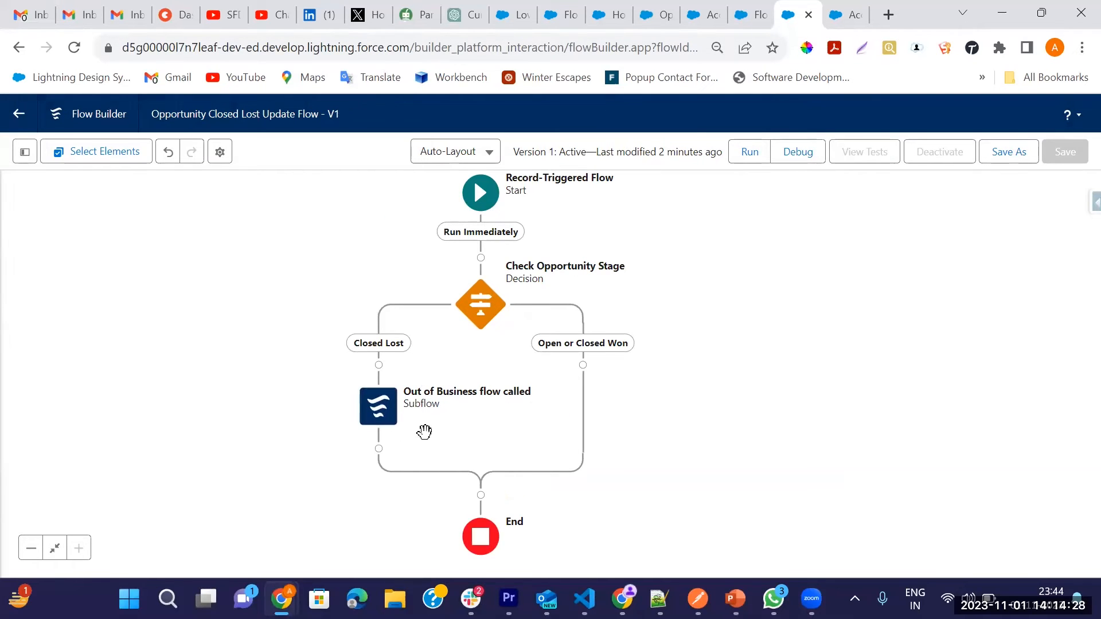
click(1025, 150)
click(839, 449)
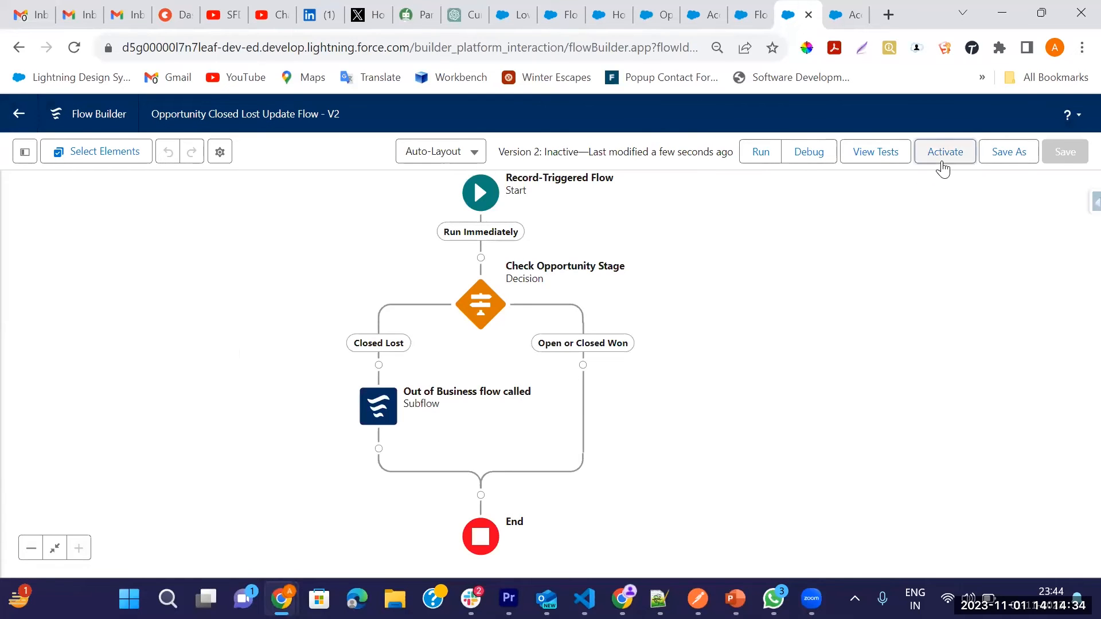
click(937, 162)
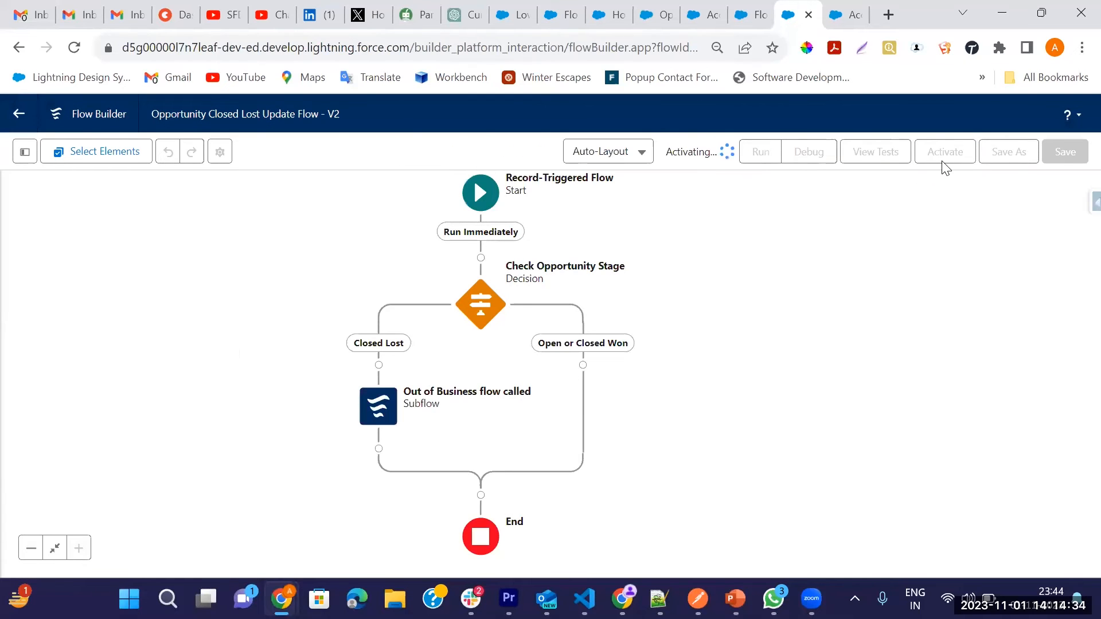
Step: Go to the Accounts list from Setup and open the Test 2 Account record
click(708, 21)
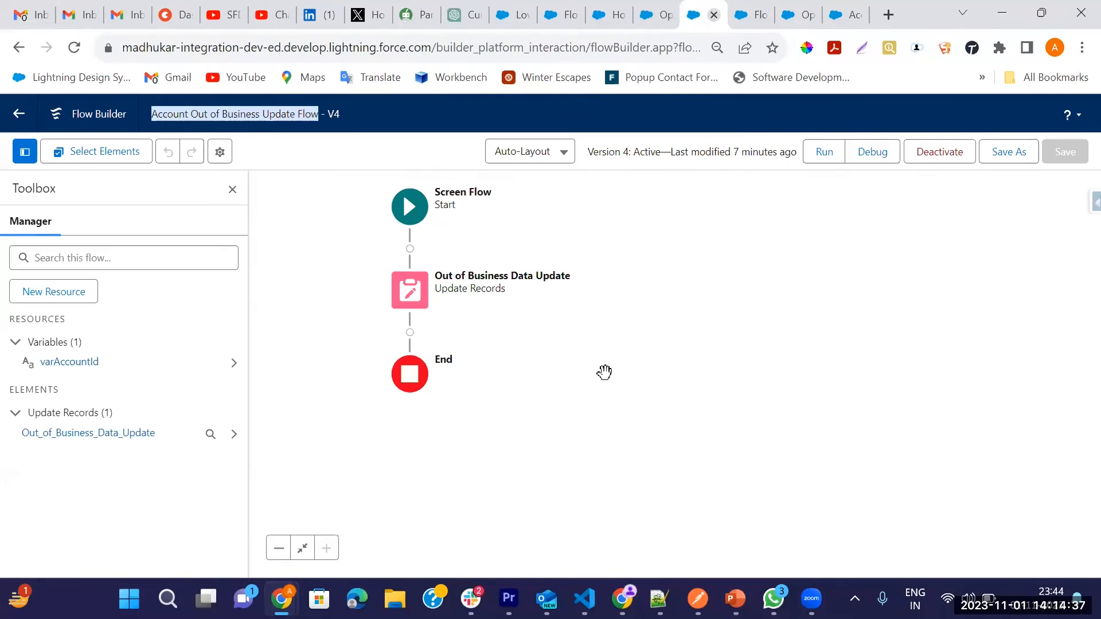
click(759, 20)
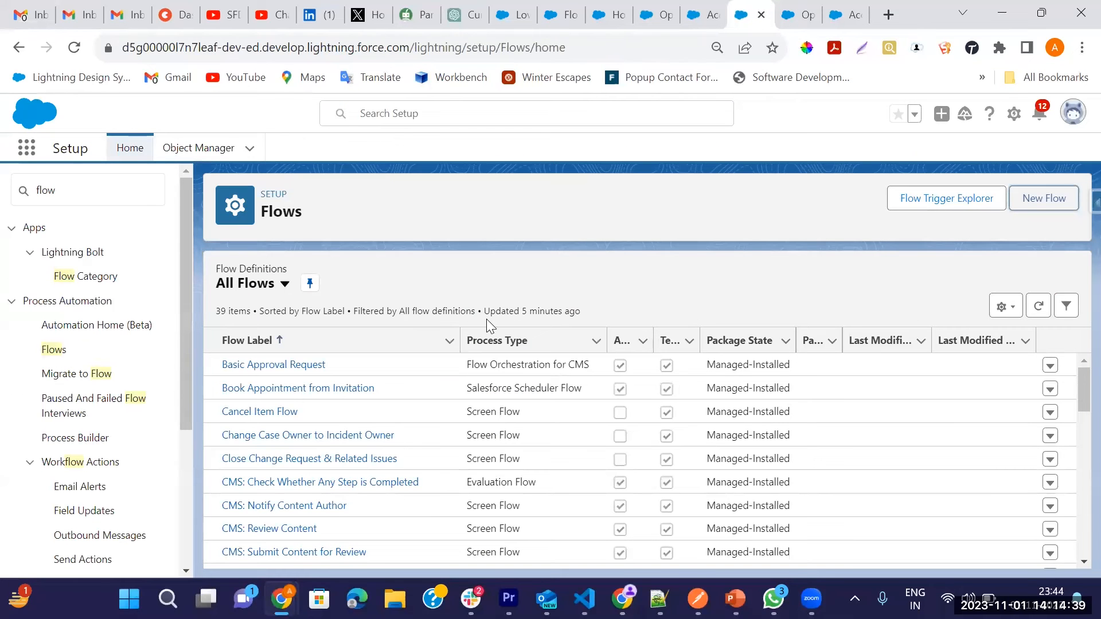
click(26, 148)
text(Acc)
click(60, 291)
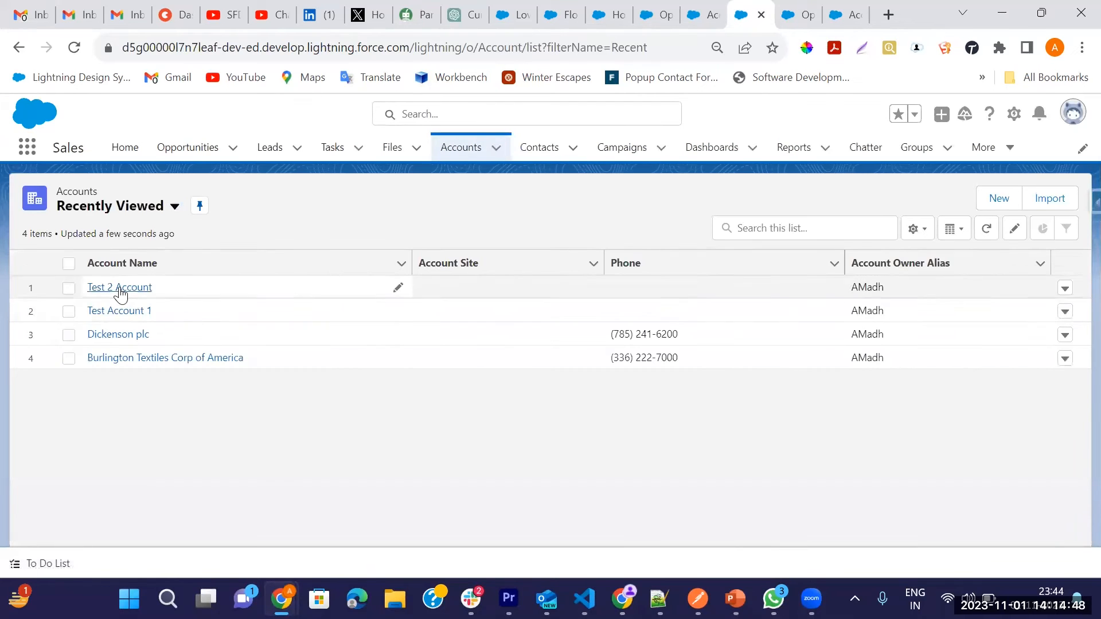
click(120, 288)
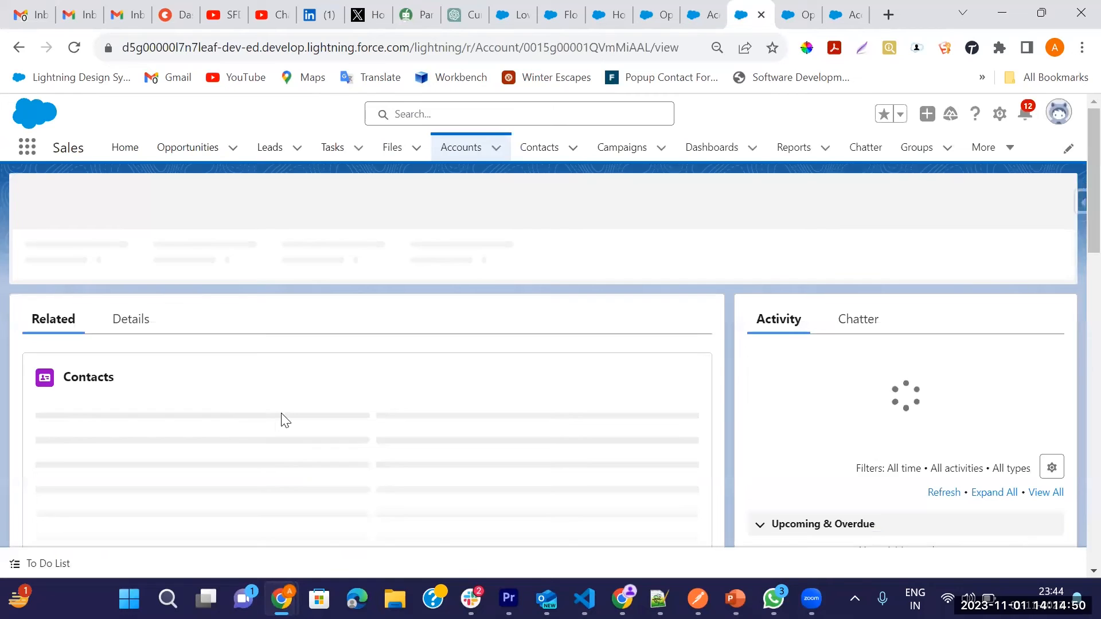
Step: Examine the Out of Business and Out of Business Date fields in the account's details
click(125, 317)
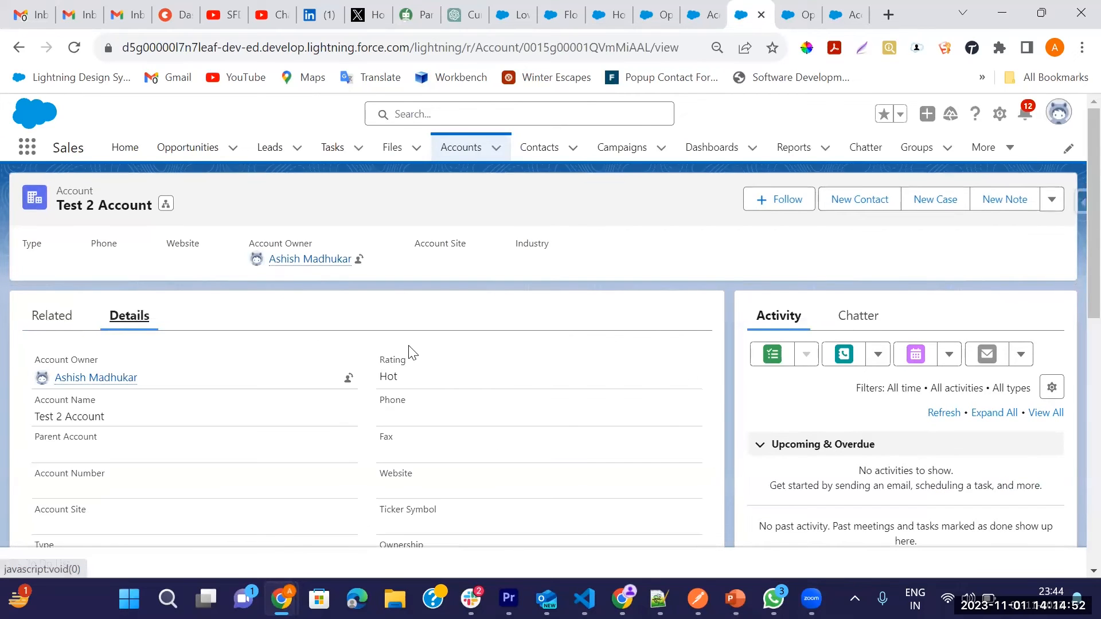
scroll(410, 352, down, 10)
scroll(195, 376, up, 1)
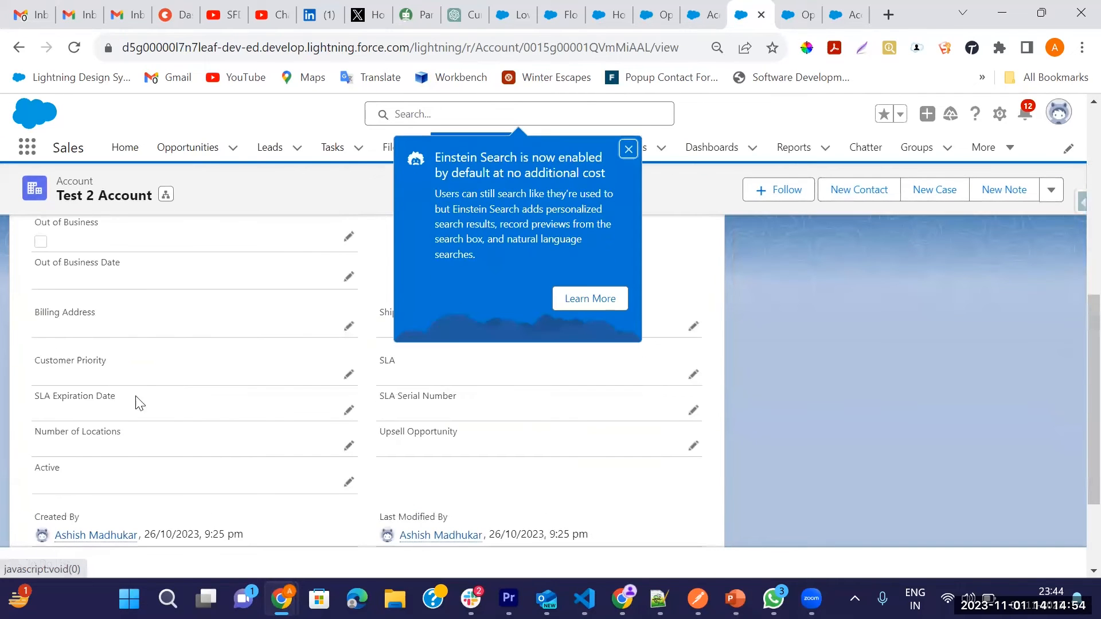
click(628, 150)
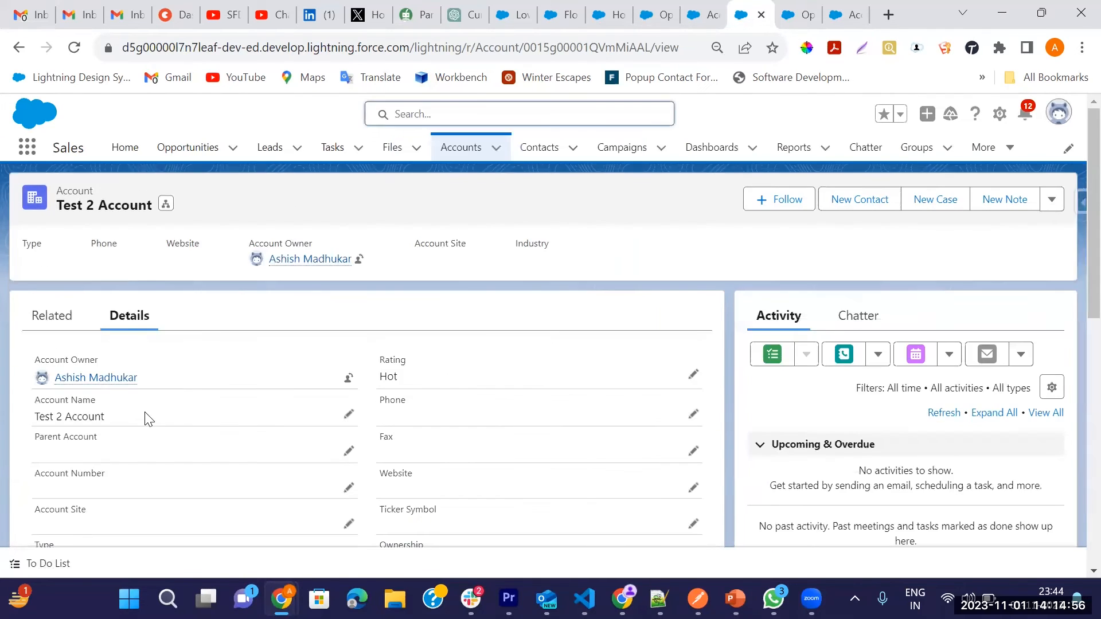
scroll(143, 418, down, 4)
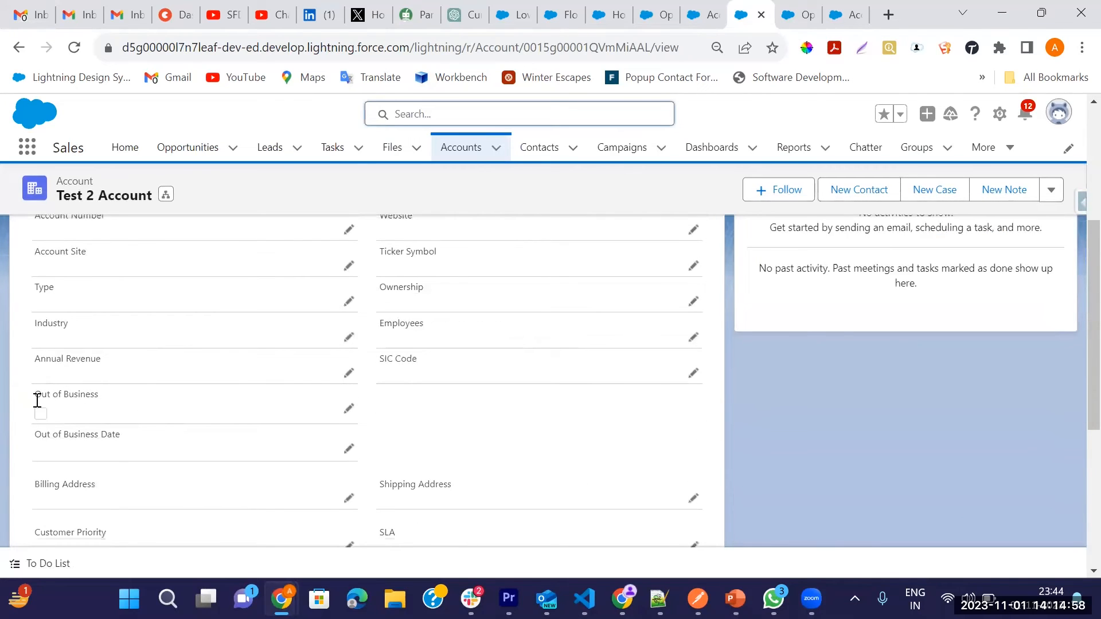
drag(38, 393, 120, 400)
drag(41, 435, 122, 441)
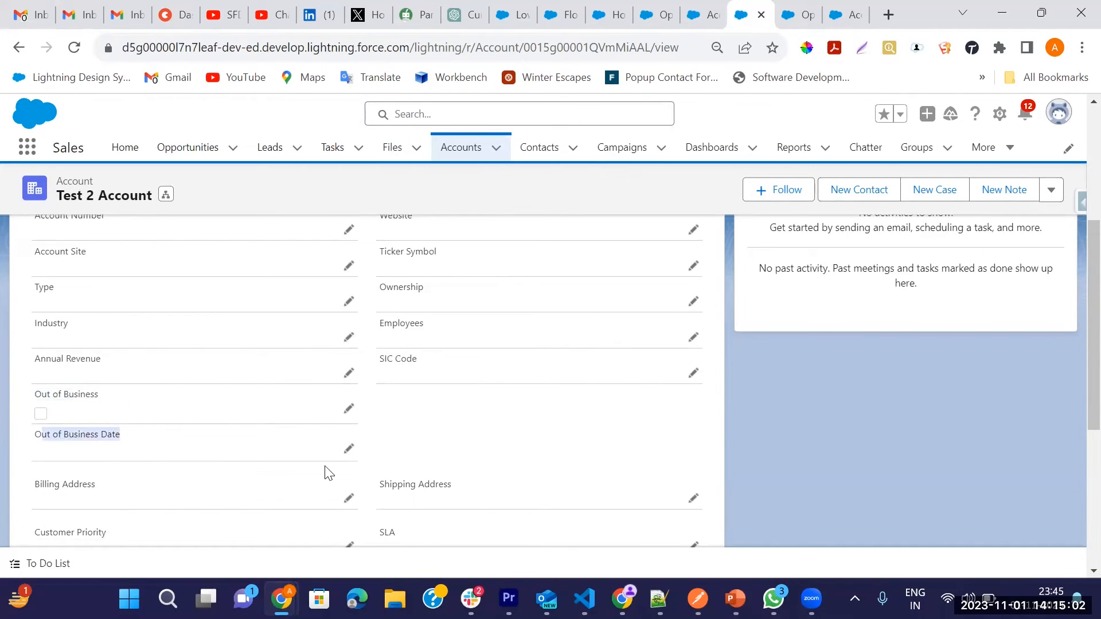
Step: Open the account's related Test 2 Account opportunity in a separate browser tab and show its details
scroll(359, 414, up, 3)
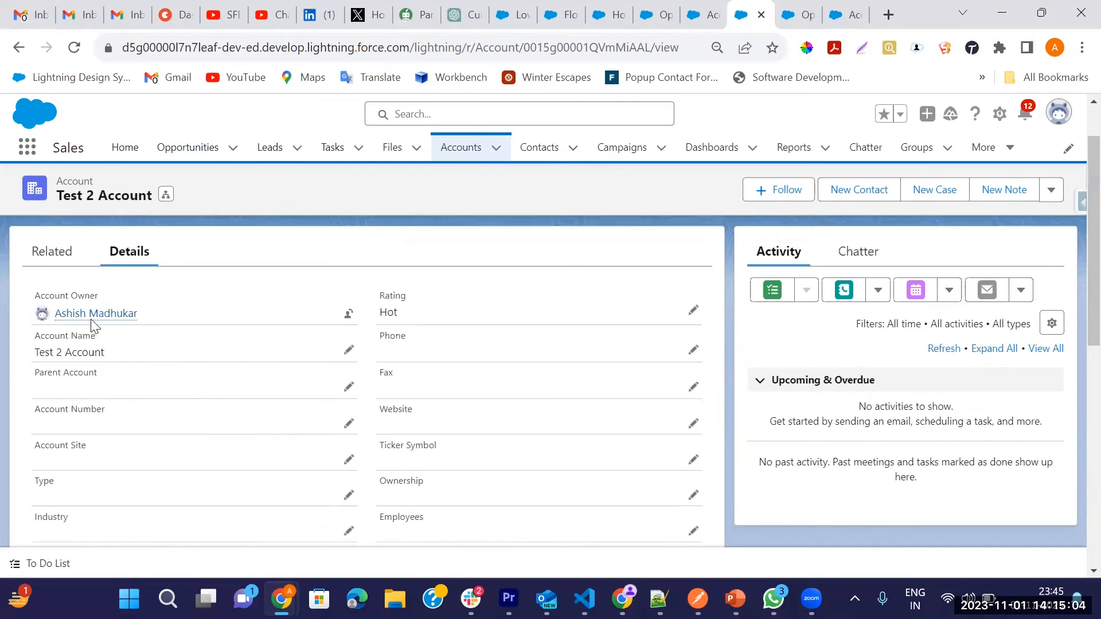
click(55, 317)
scroll(444, 352, down, 5)
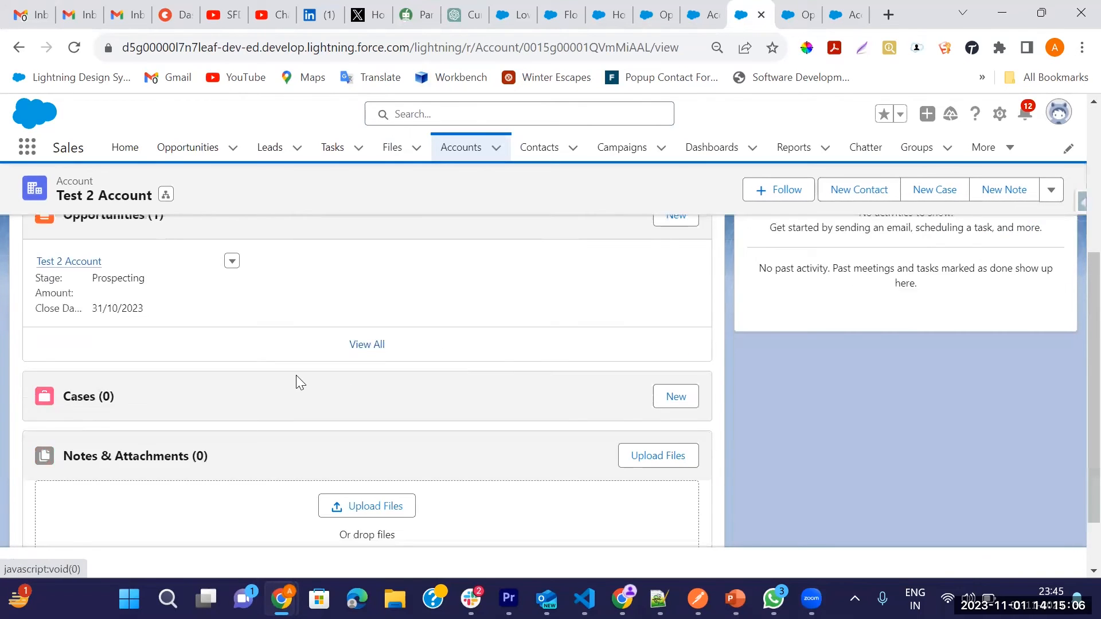
scroll(297, 378, up, 2)
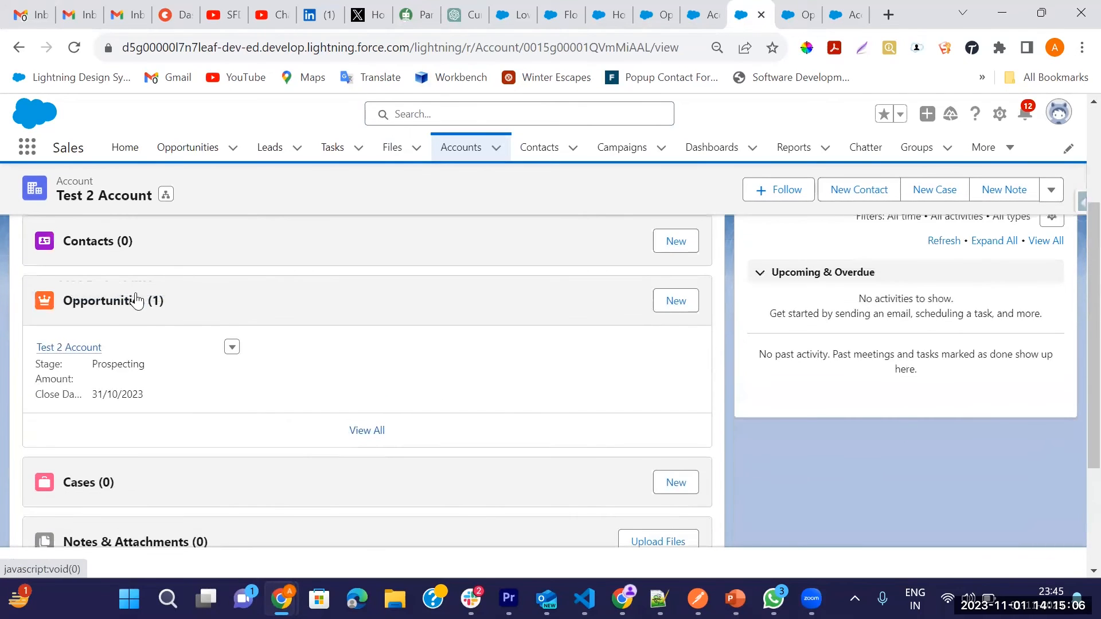
middle_click(74, 348)
click(758, 19)
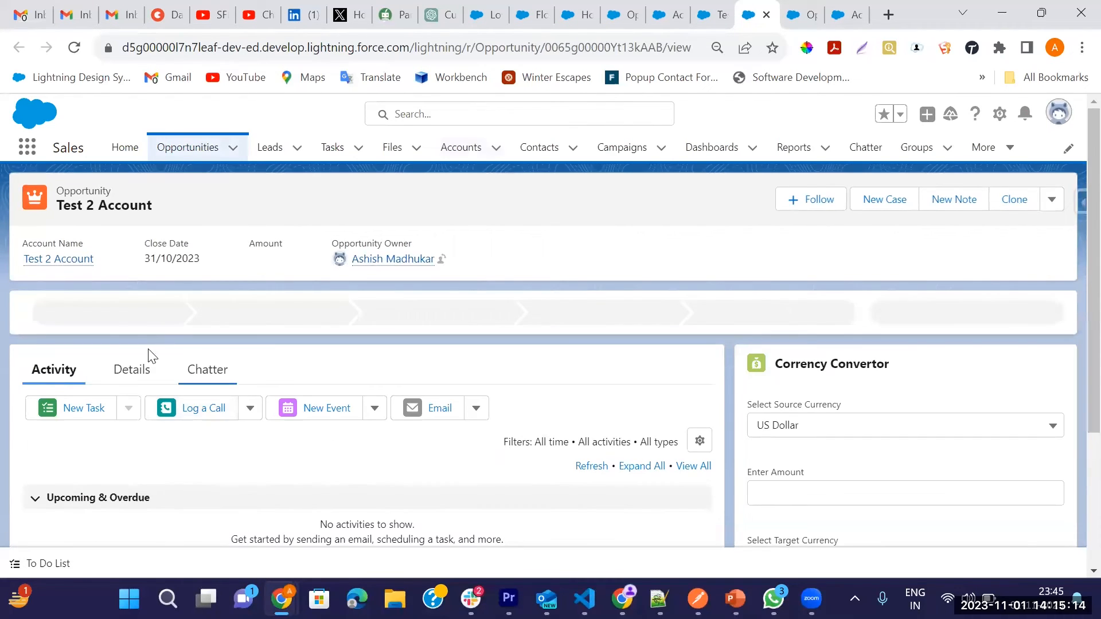
click(141, 373)
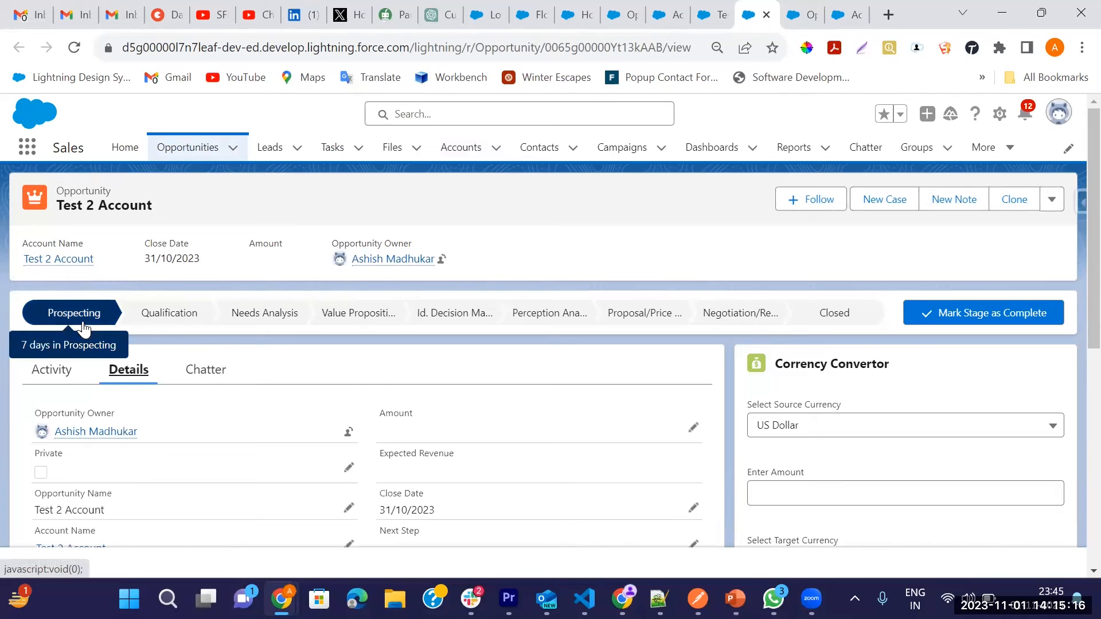
Step: Return to the account record and check its out-of-business fields before changing the opportunity's stage
click(707, 16)
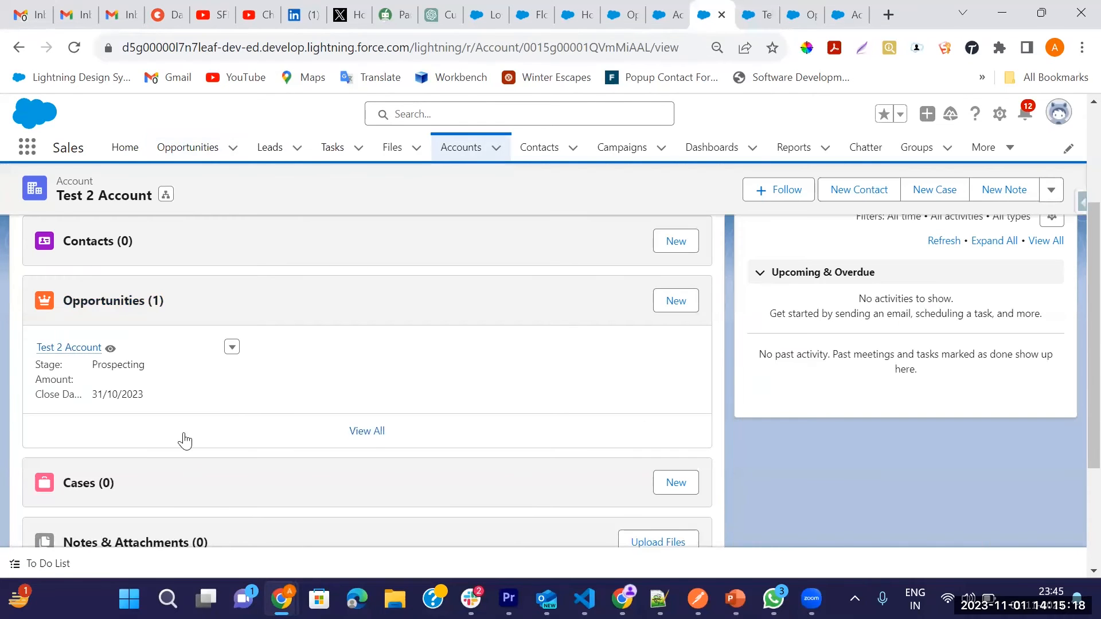
scroll(140, 322, up, 1)
scroll(140, 322, up, 2)
click(127, 317)
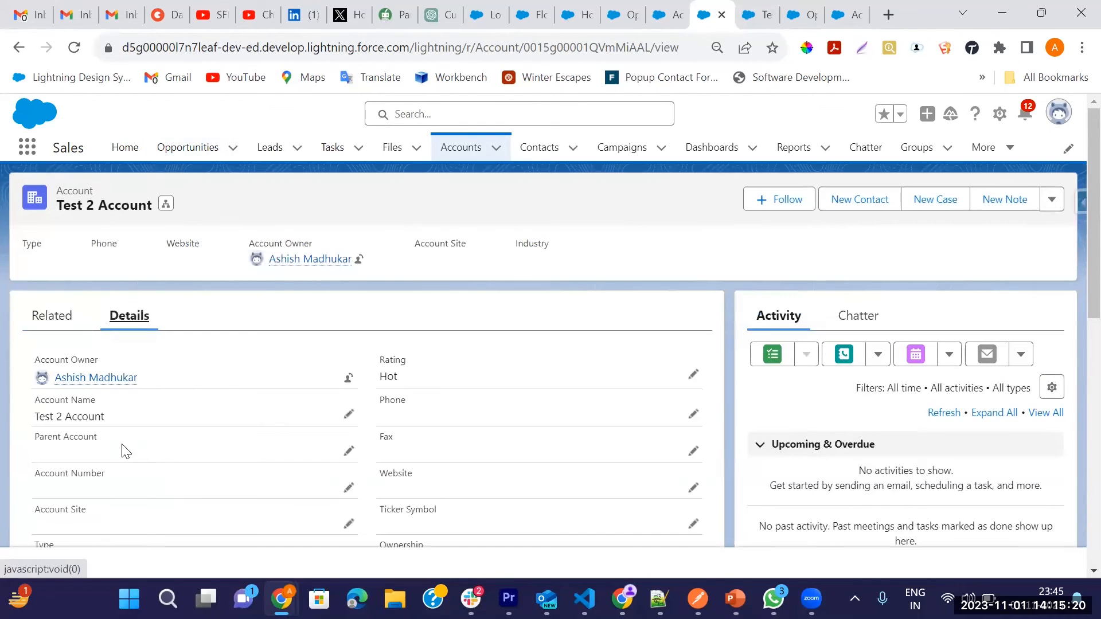
scroll(119, 474, down, 3)
scroll(117, 488, down, 1)
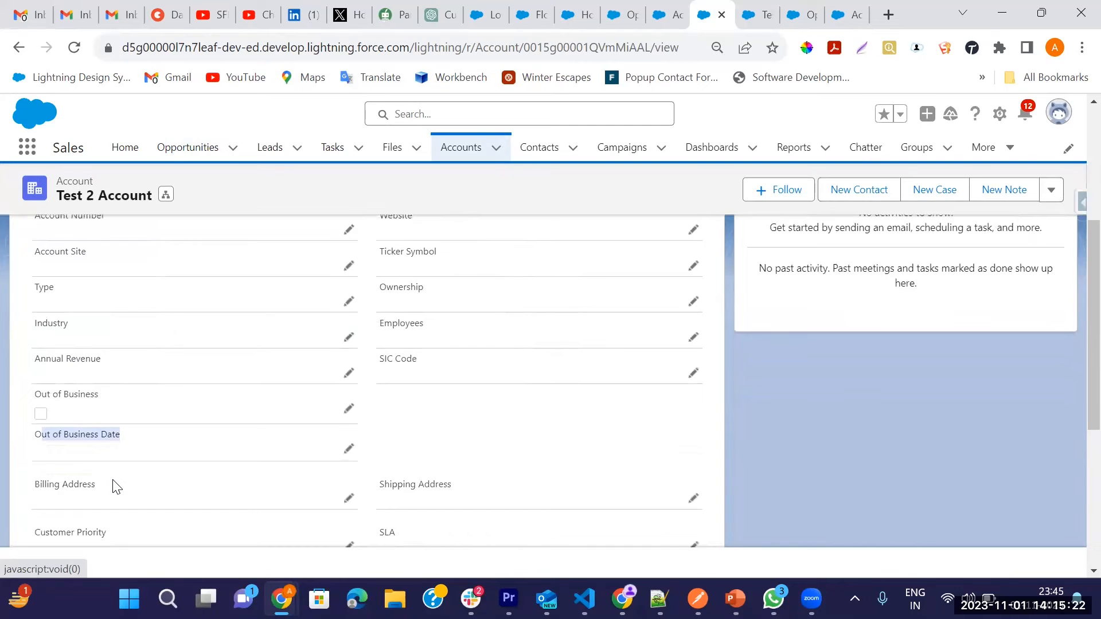
Step: Close the Test 2 Account opportunity with the stage Closed Lost and save the change
click(757, 14)
click(855, 320)
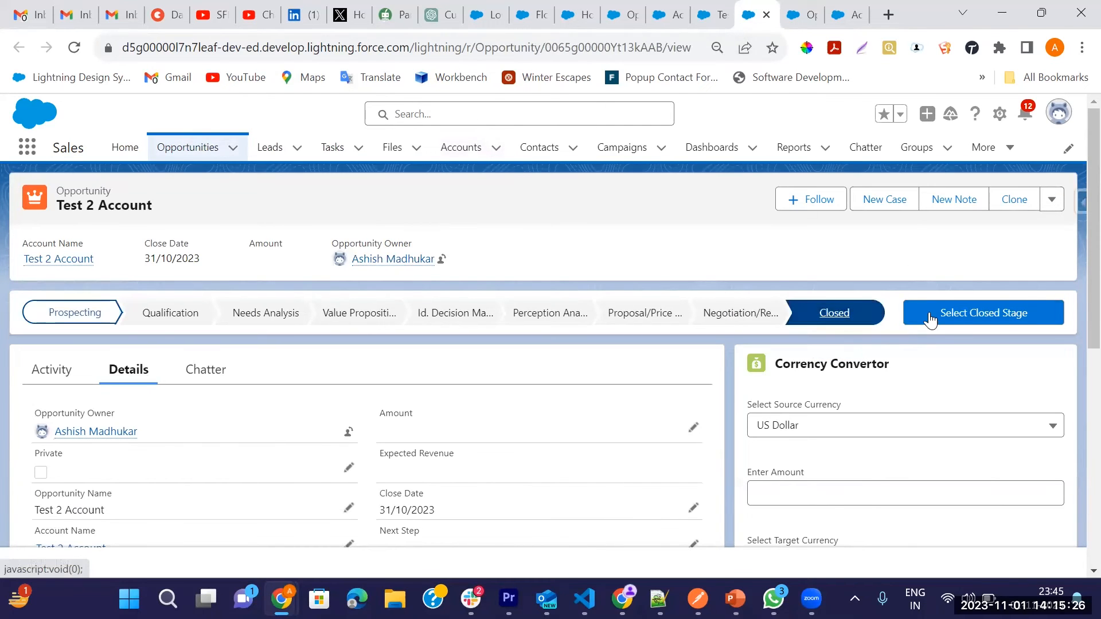
click(956, 315)
click(411, 333)
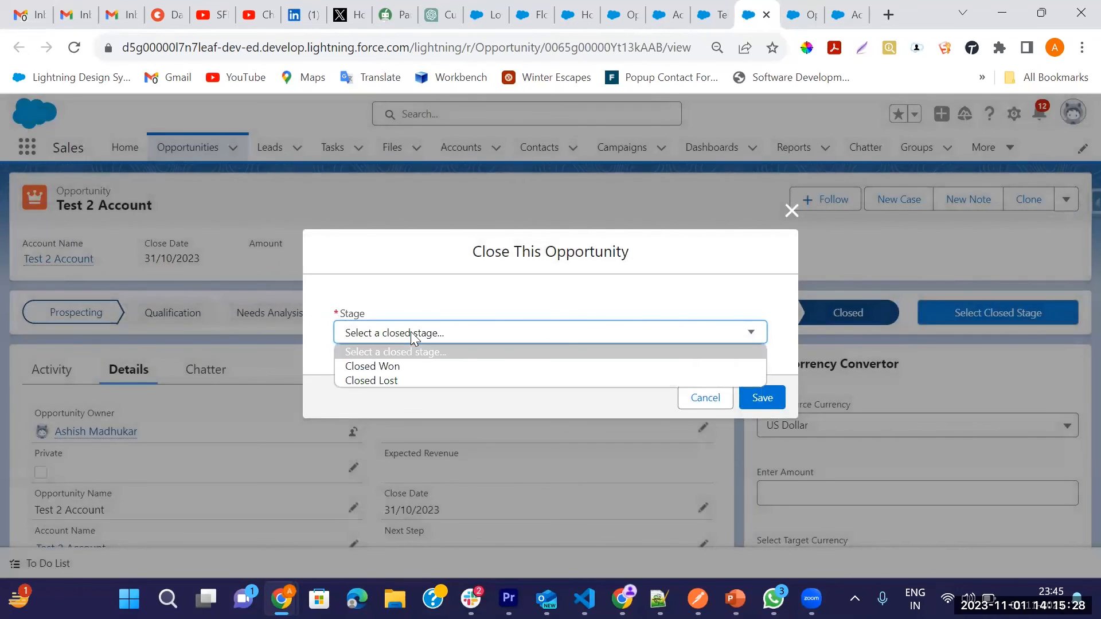
click(381, 380)
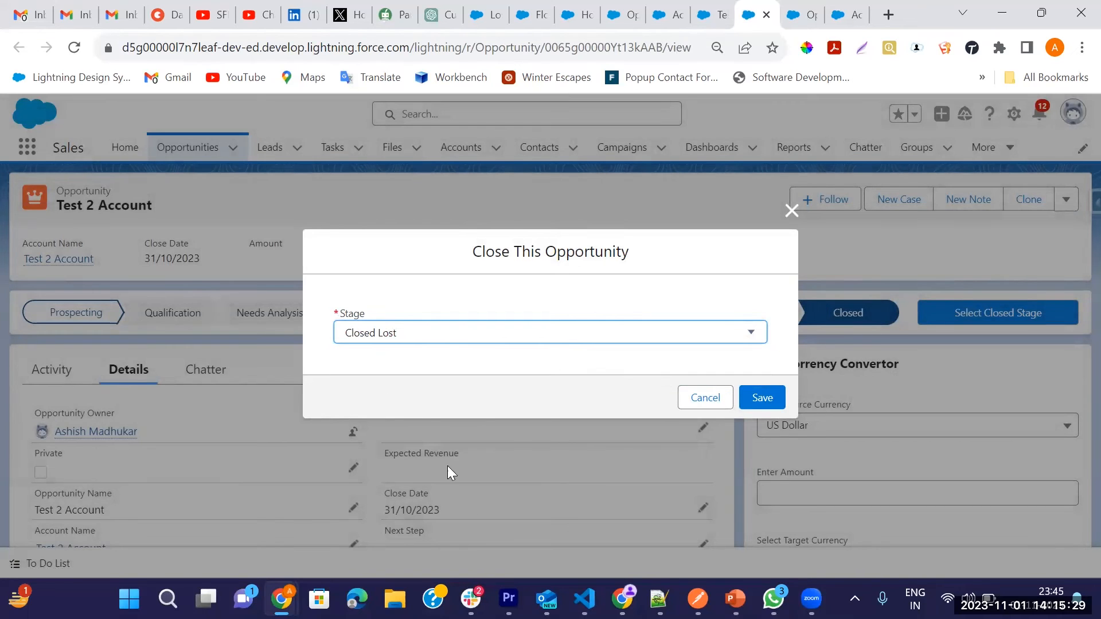
click(762, 398)
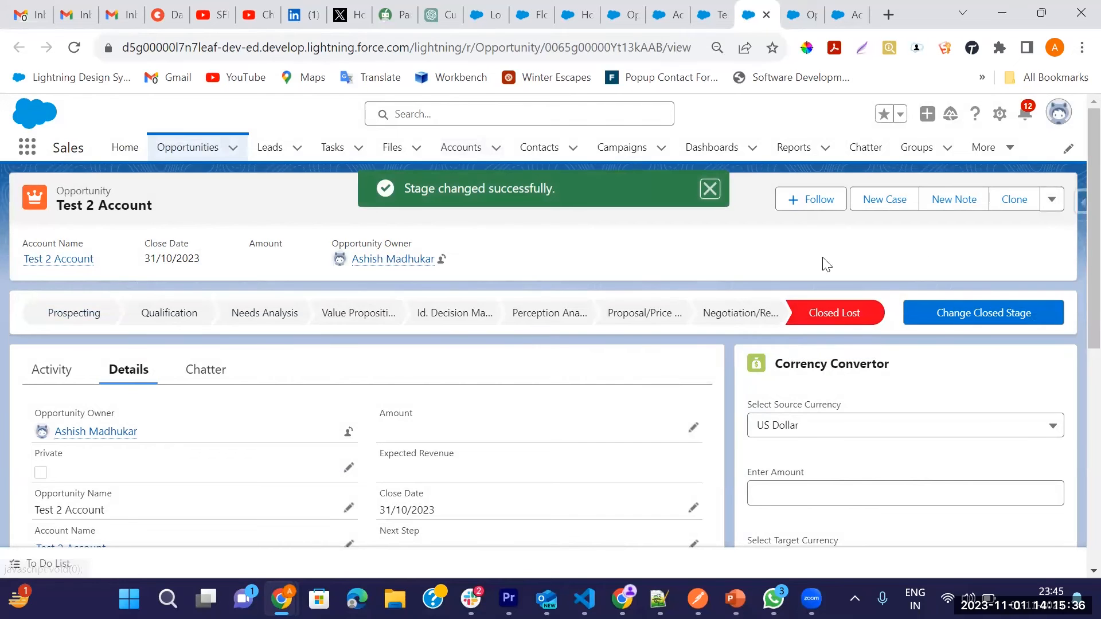
click(710, 189)
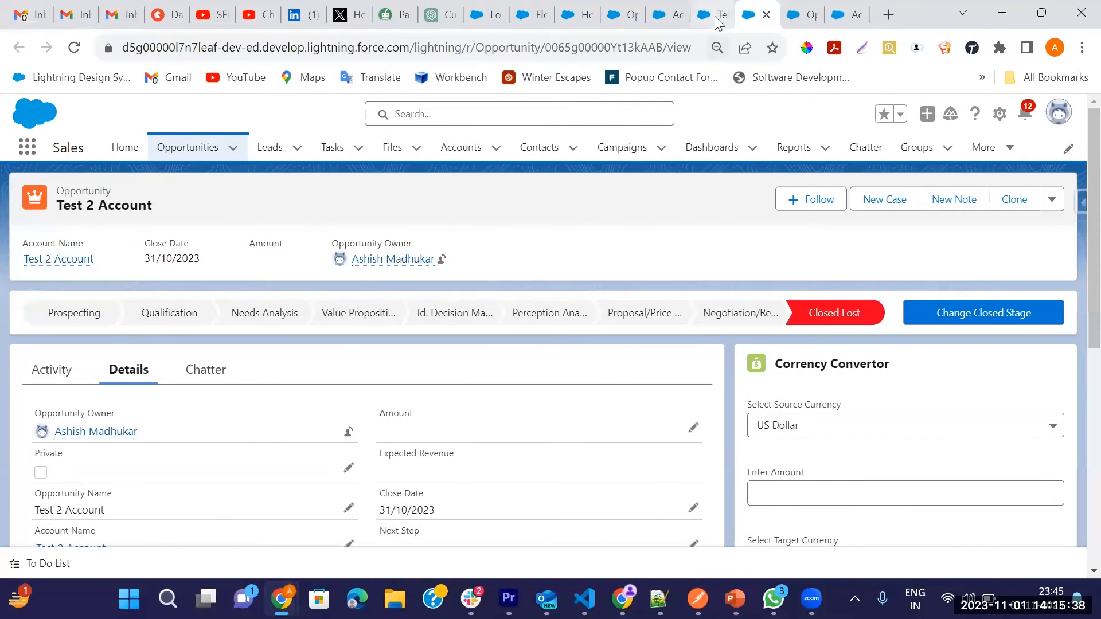
Step: Reload the Test 2 Account account record and check Out of Business and Out of Business Date in its details
click(717, 15)
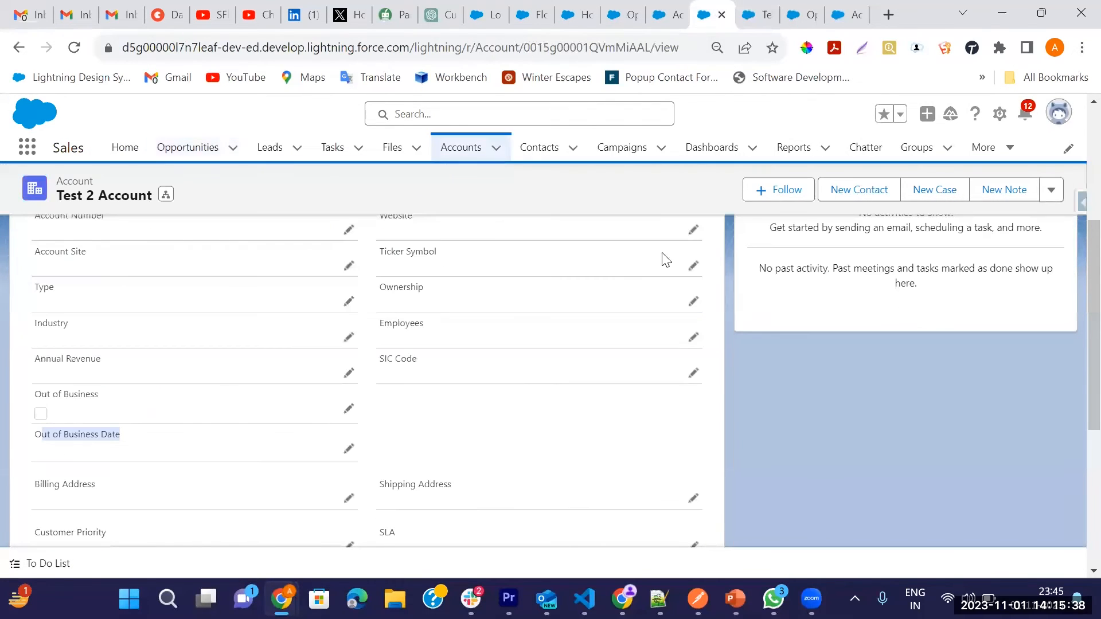
click(74, 47)
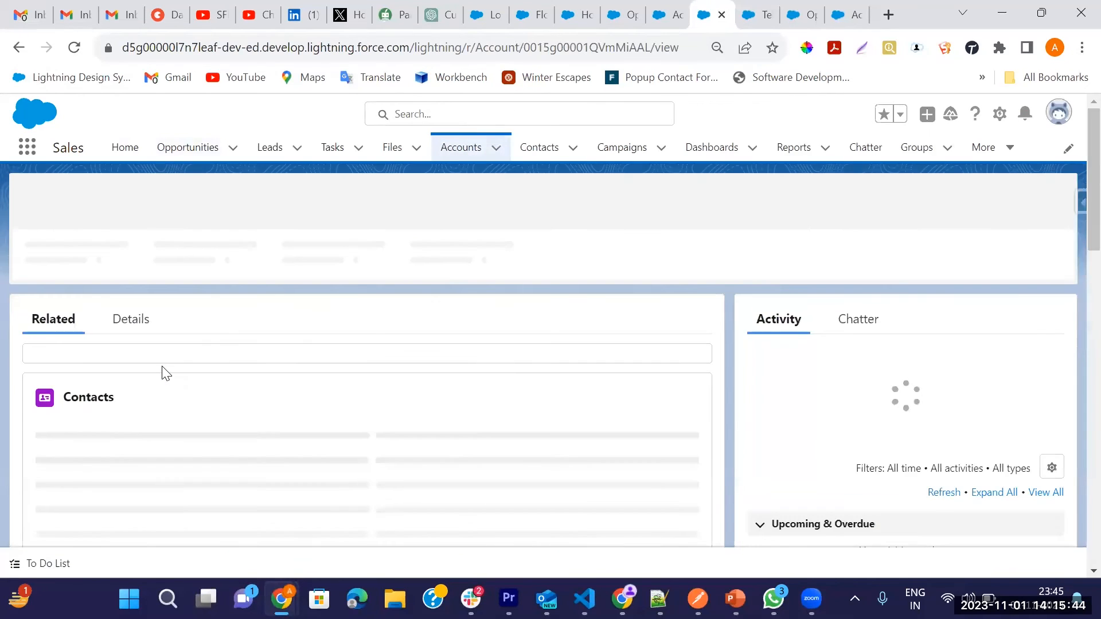
click(120, 316)
scroll(266, 386, down, 5)
scroll(266, 400, down, 2)
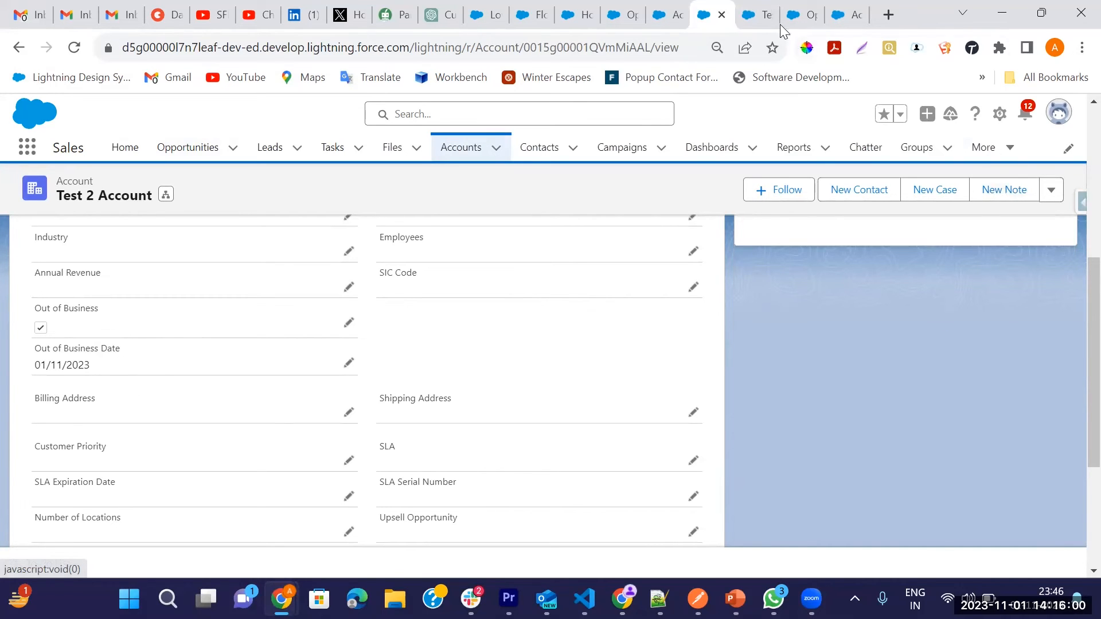
Step: Review the Opportunity Closed Lost Update Flow alongside the Account Out of Business Update Flow that it calls
click(759, 19)
click(813, 16)
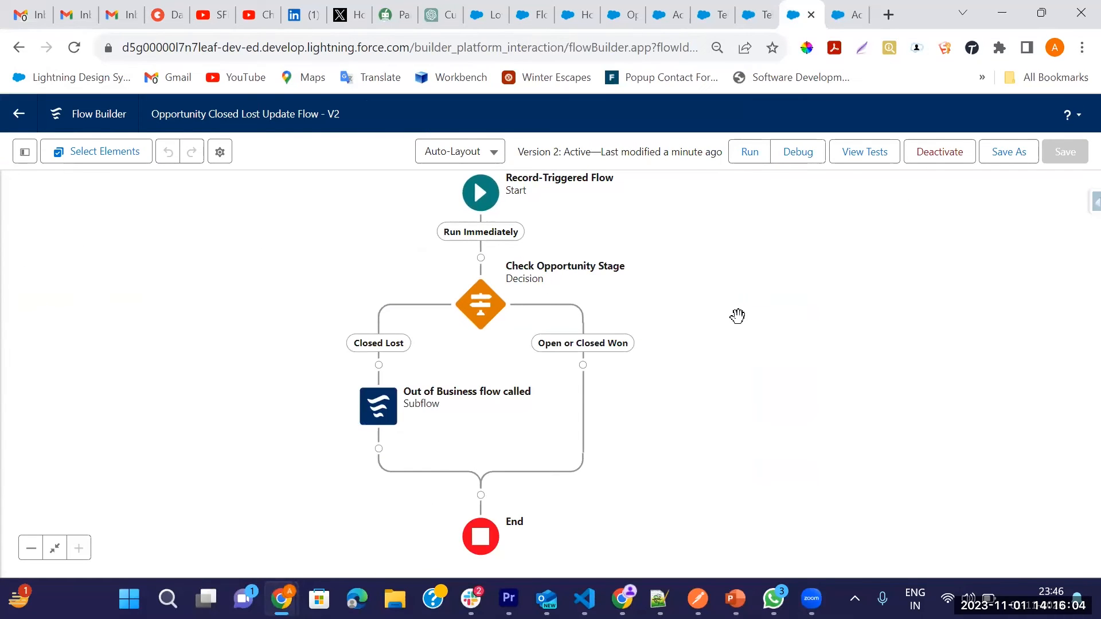
drag(737, 316, 695, 290)
click(847, 17)
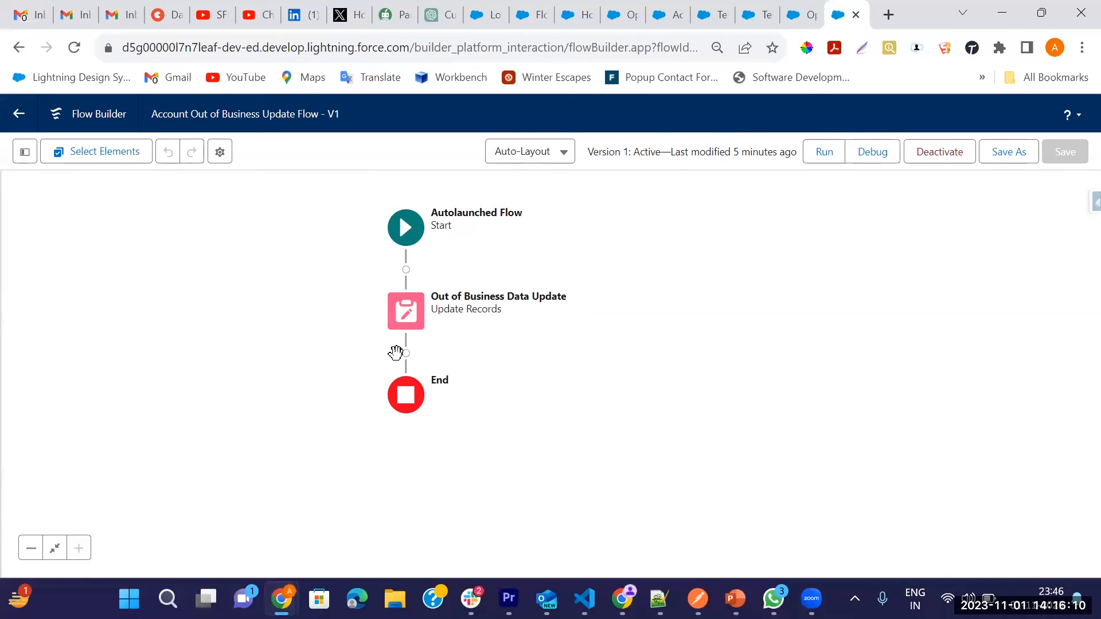
click(800, 14)
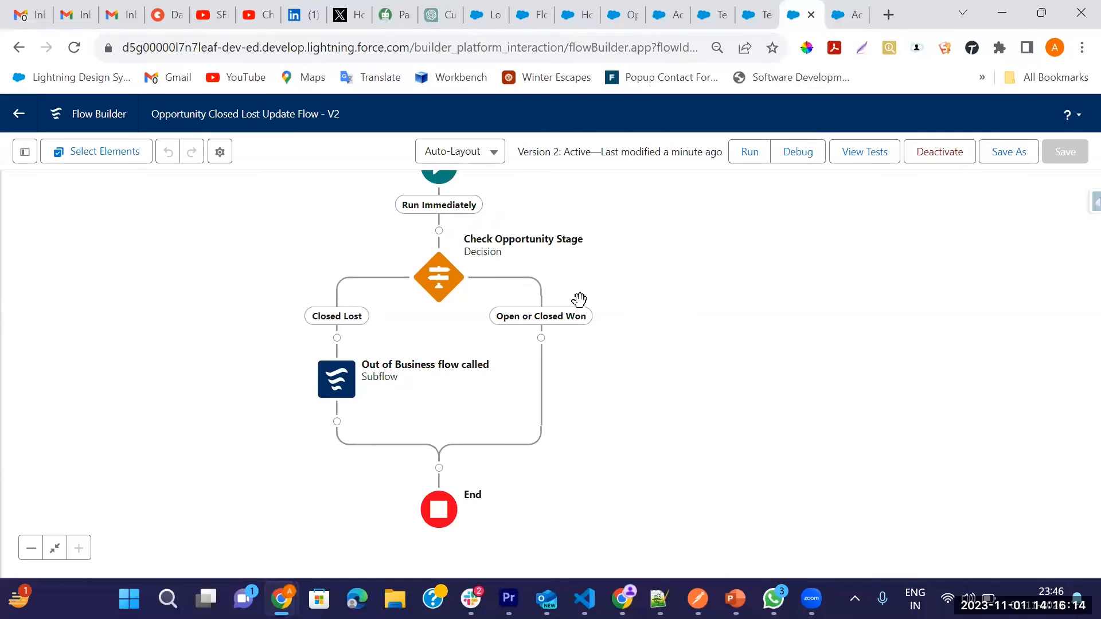
click(851, 15)
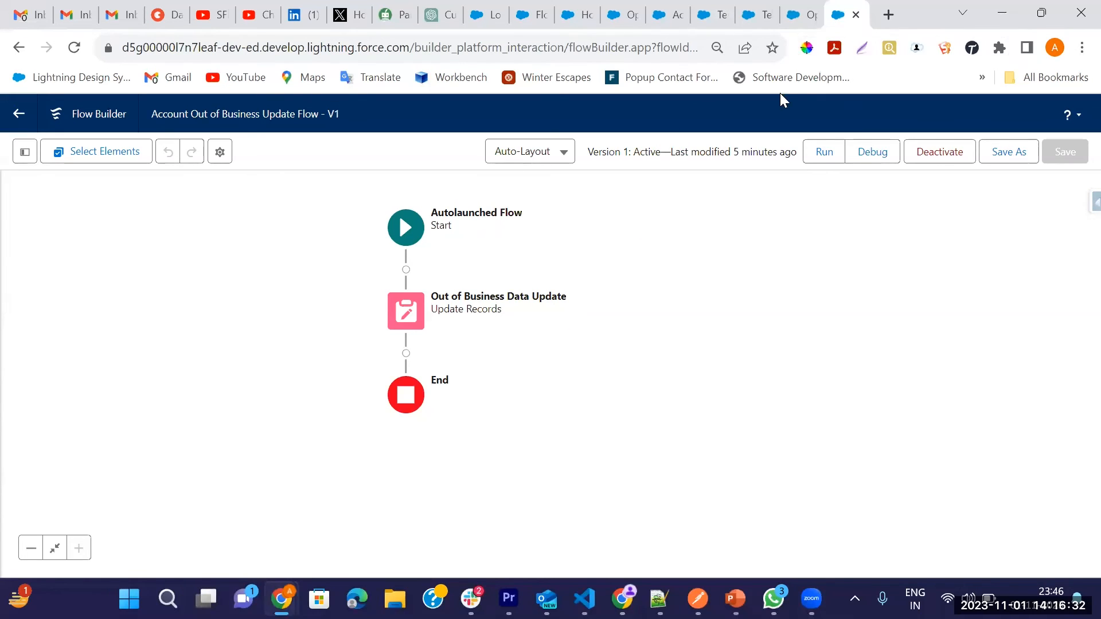
click(809, 16)
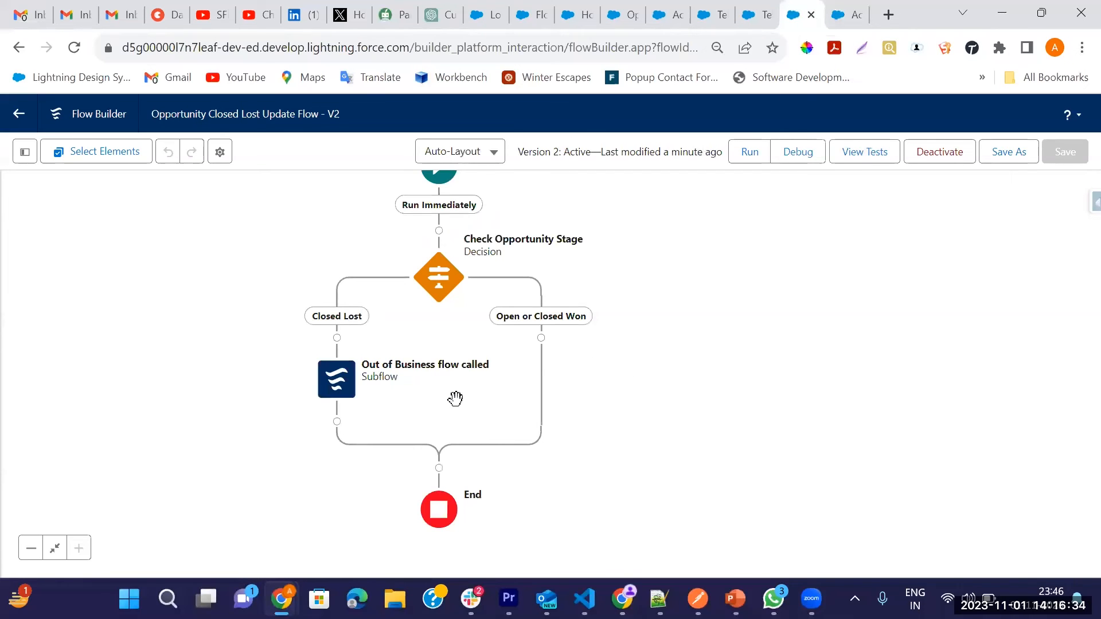
Step: Open the Test Account 1 account from the recently viewed accounts and look at its related opportunity
click(752, 16)
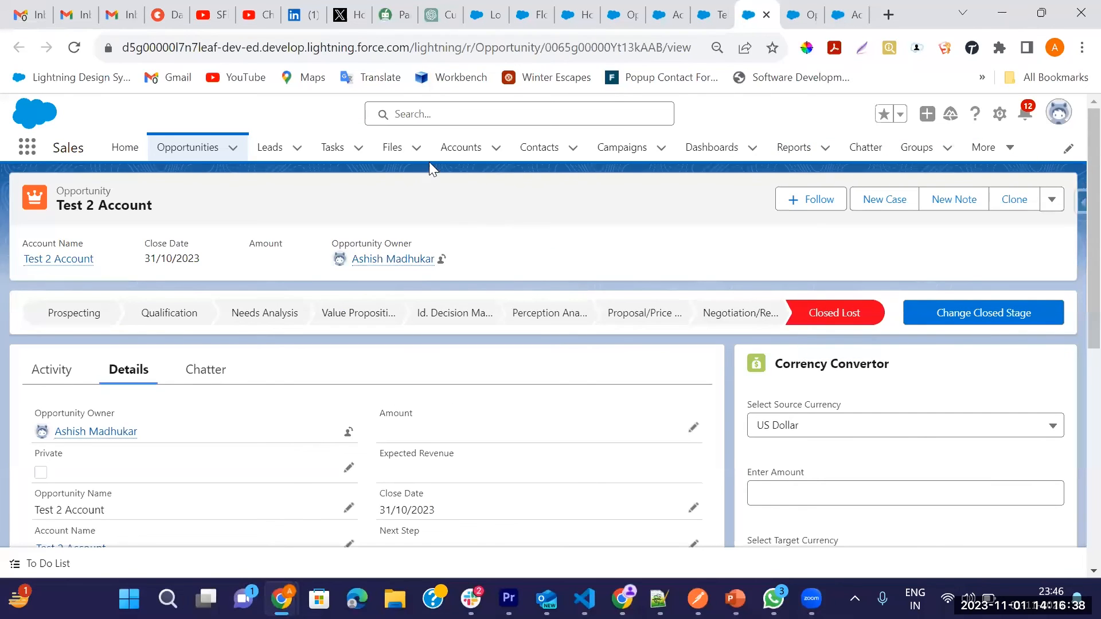
click(454, 154)
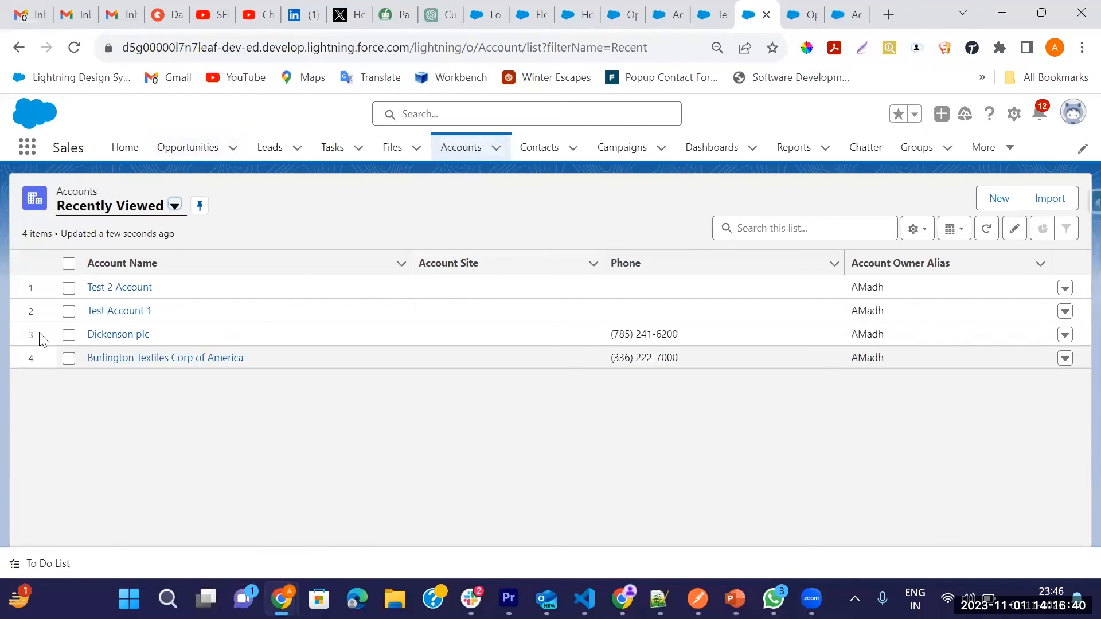
click(94, 311)
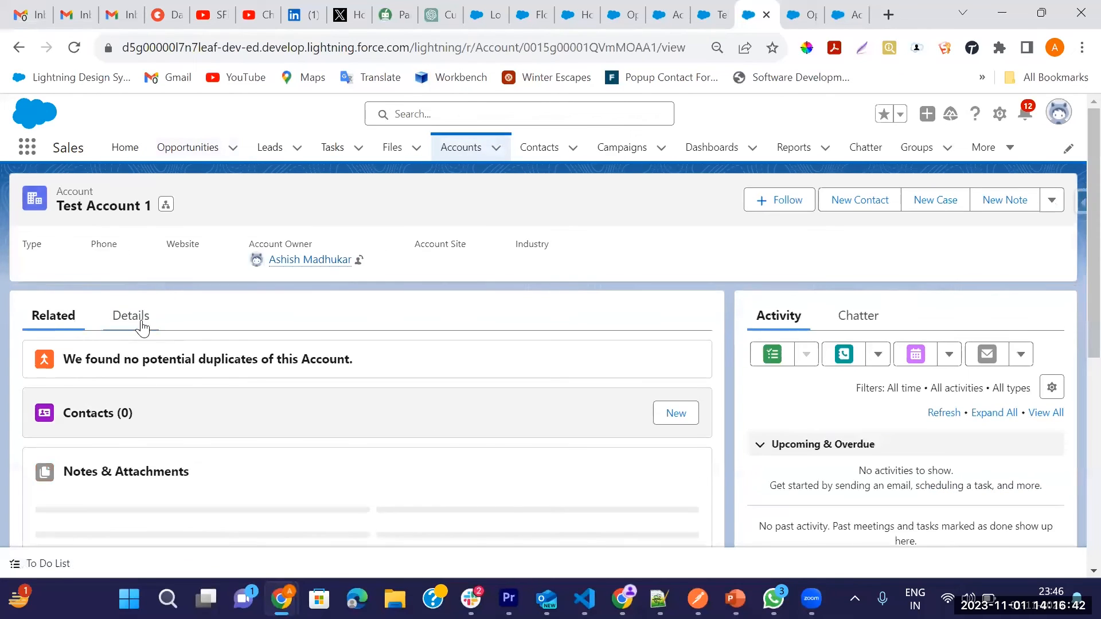
scroll(224, 375, down, 3)
mouse_move(78, 356)
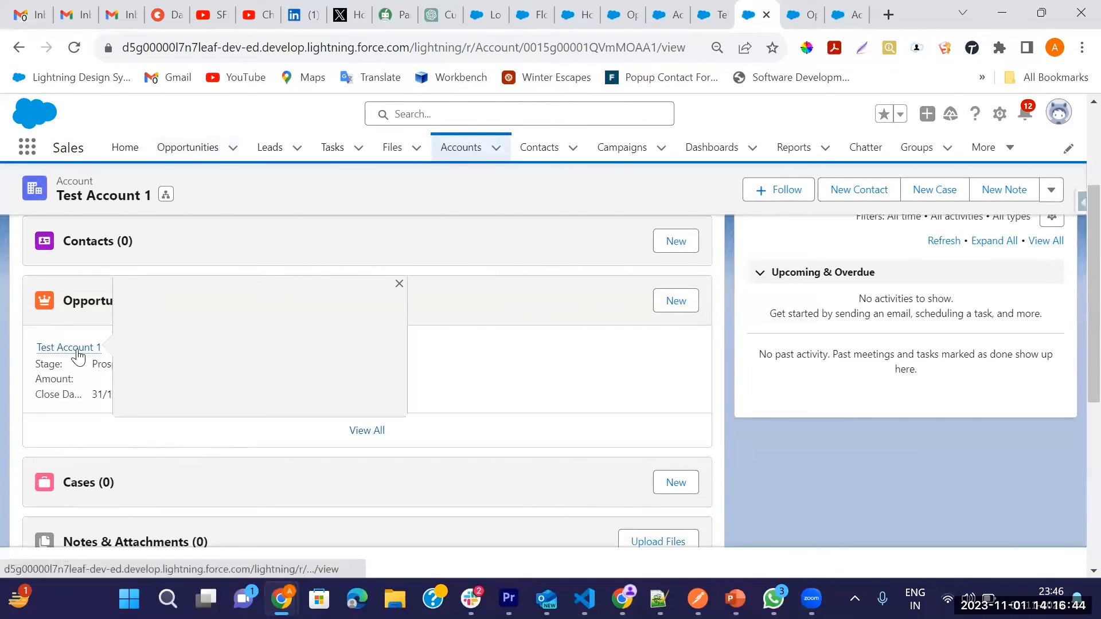
scroll(192, 364, up, 3)
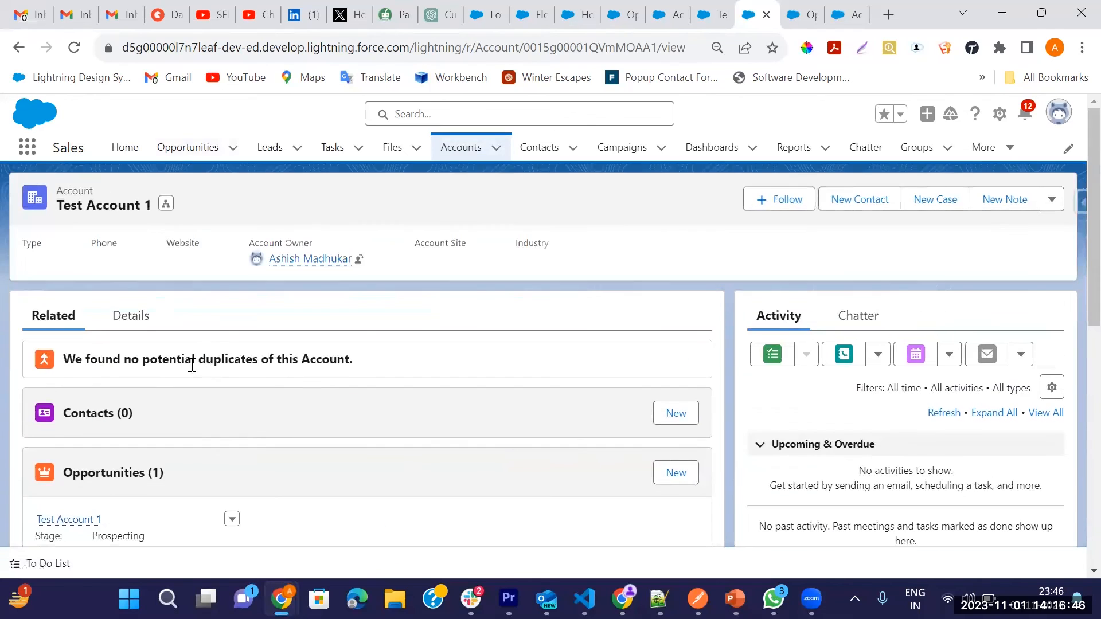
Step: Check the Out of Business and Out of Business Date fields in Test Account 1's details
click(130, 316)
scroll(275, 367, down, 5)
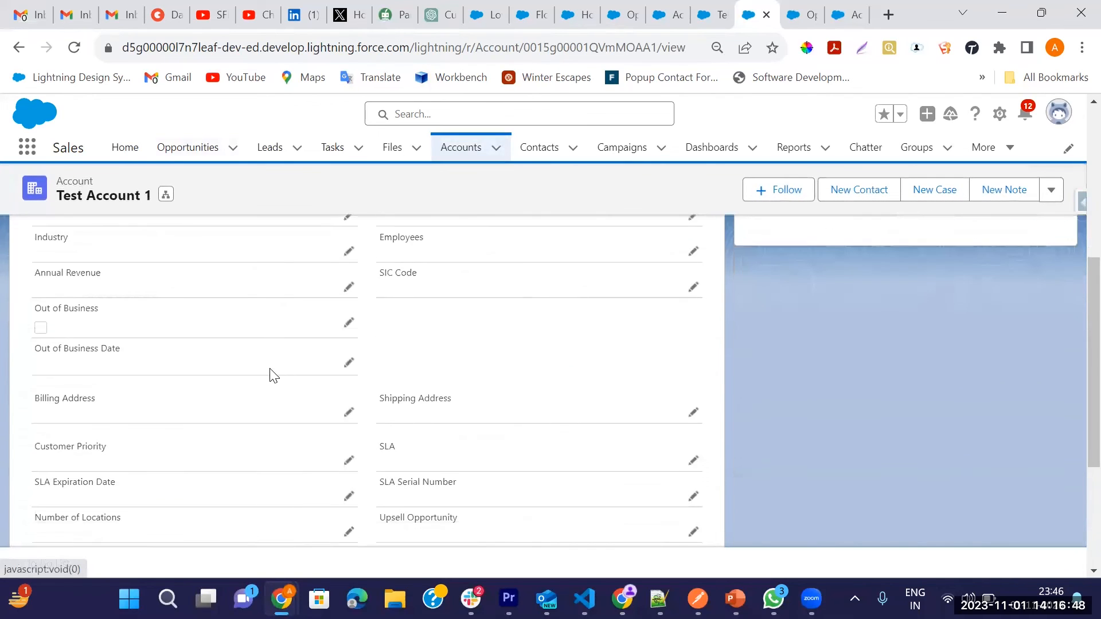
scroll(274, 376, down, 3)
scroll(79, 400, down, 1)
scroll(111, 400, up, 3)
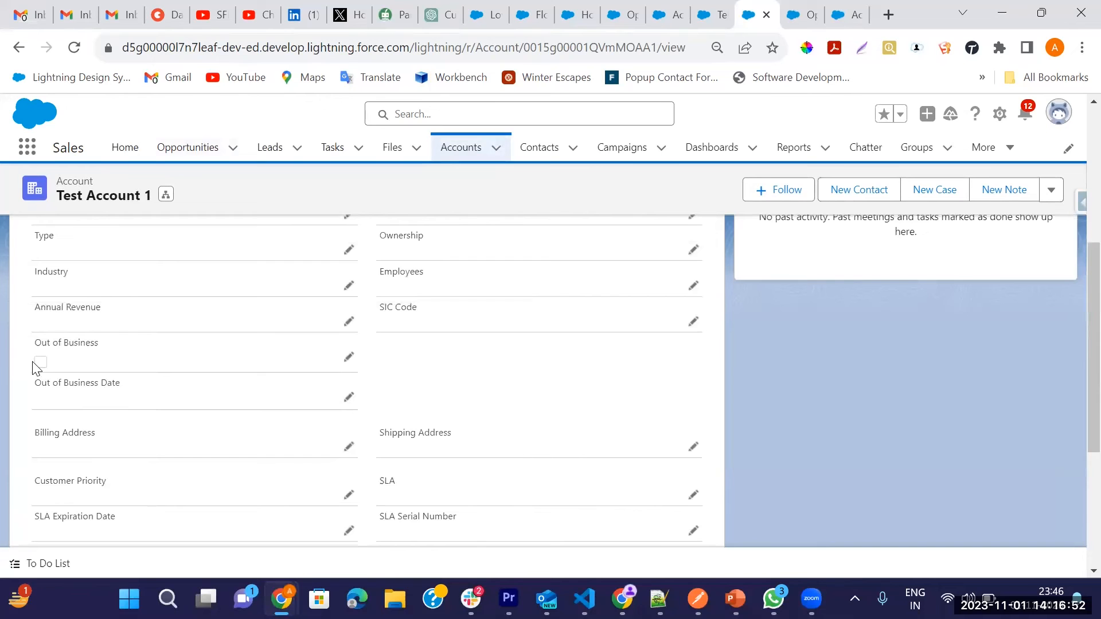
scroll(184, 364, up, 5)
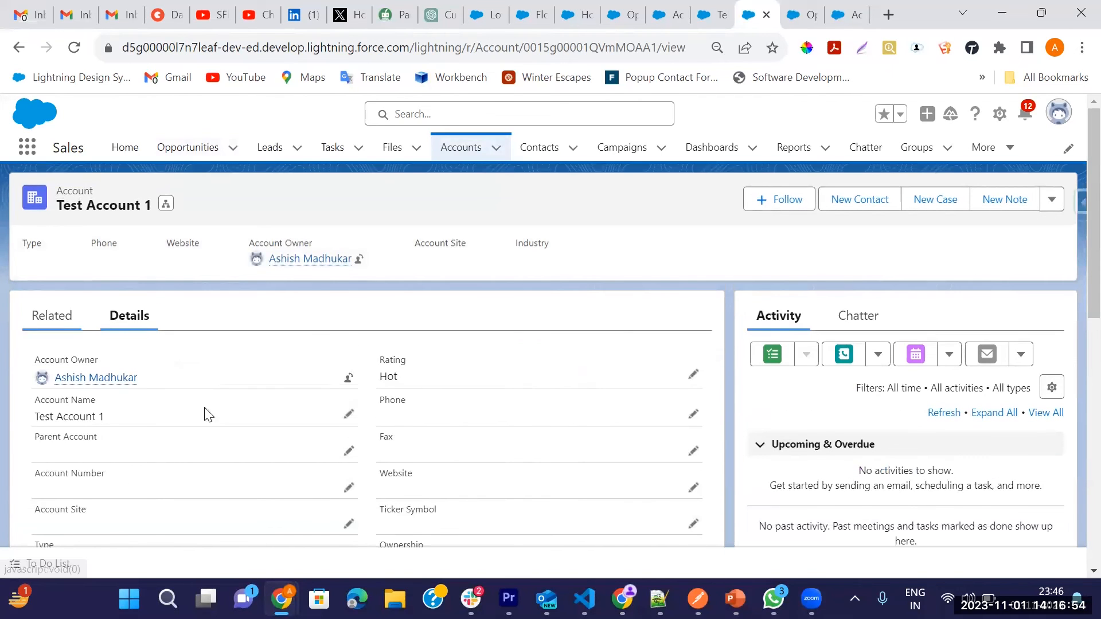
Step: Open the account's related Test Account 1 opportunity and close it with the stage Closed Won, saving the change
scroll(285, 401, down, 3)
click(85, 264)
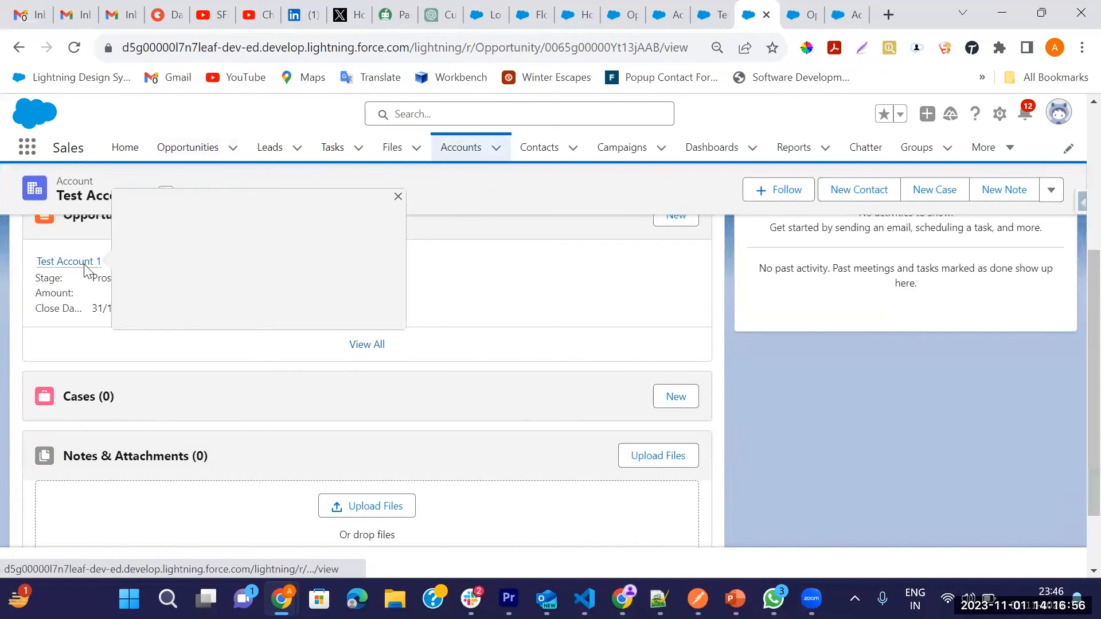
click(828, 242)
click(980, 235)
click(447, 331)
click(370, 364)
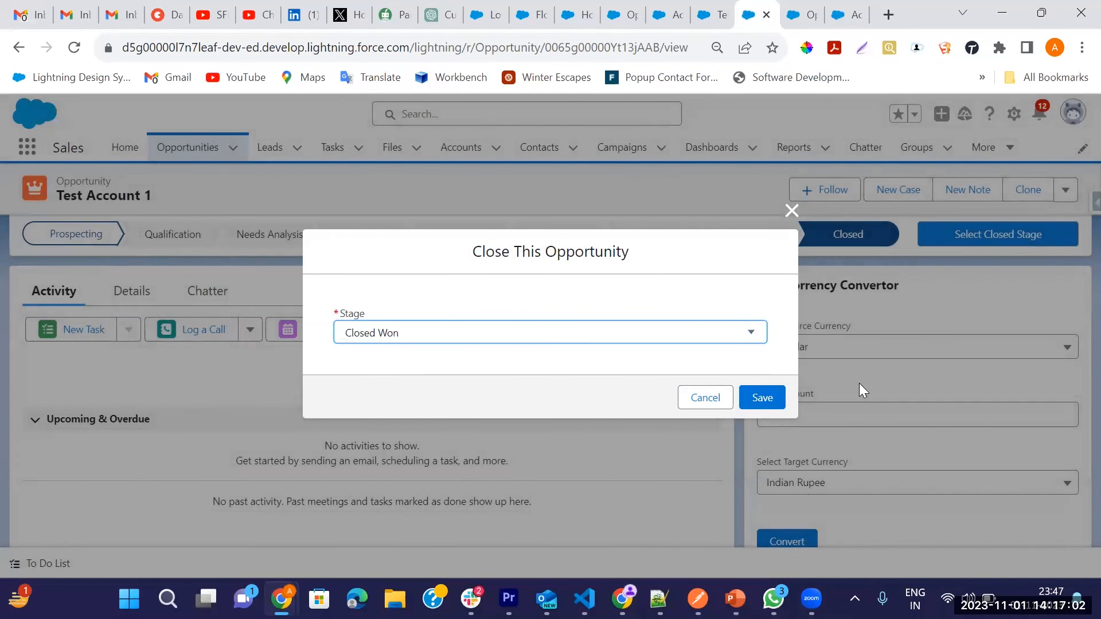
click(782, 396)
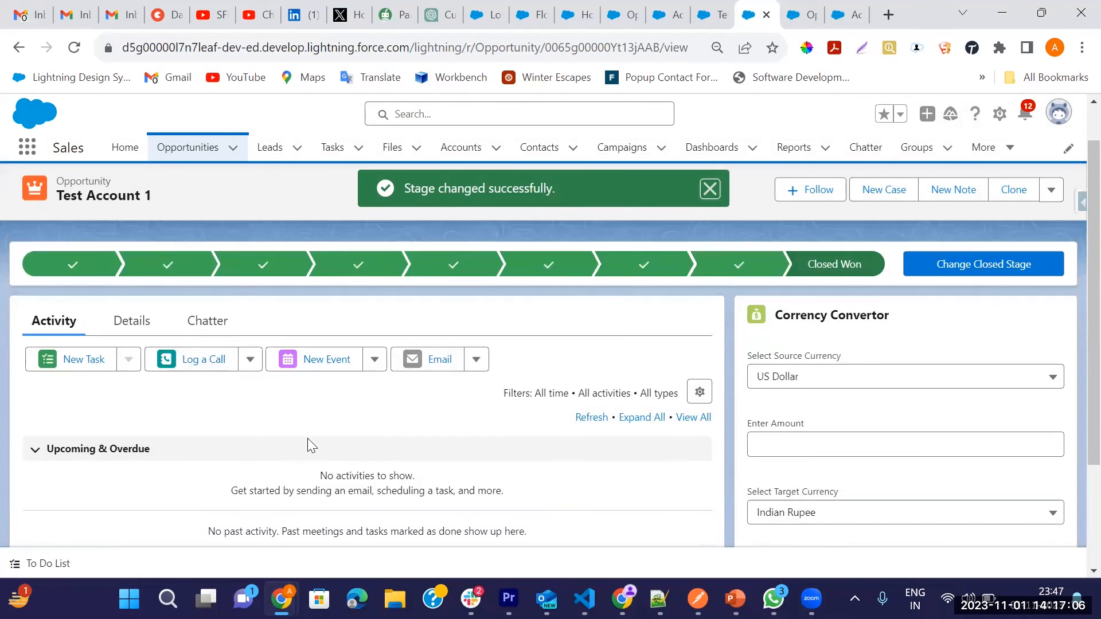
Step: Review the closed opportunity's details and open its linked Test Account 1 account
click(132, 372)
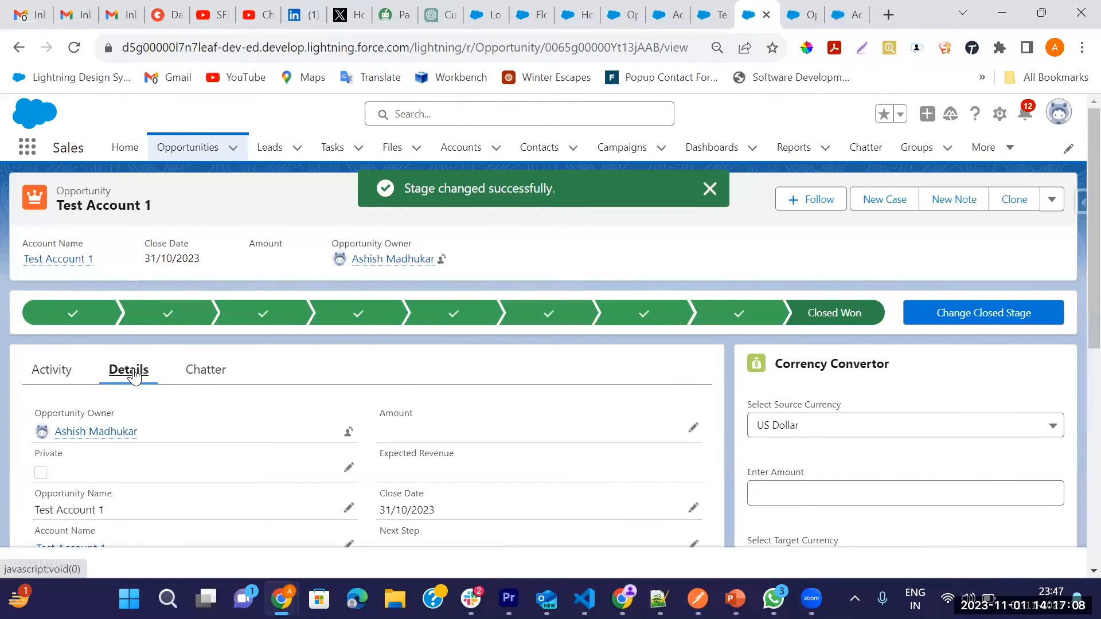
scroll(347, 445, down, 5)
scroll(80, 462, up, 5)
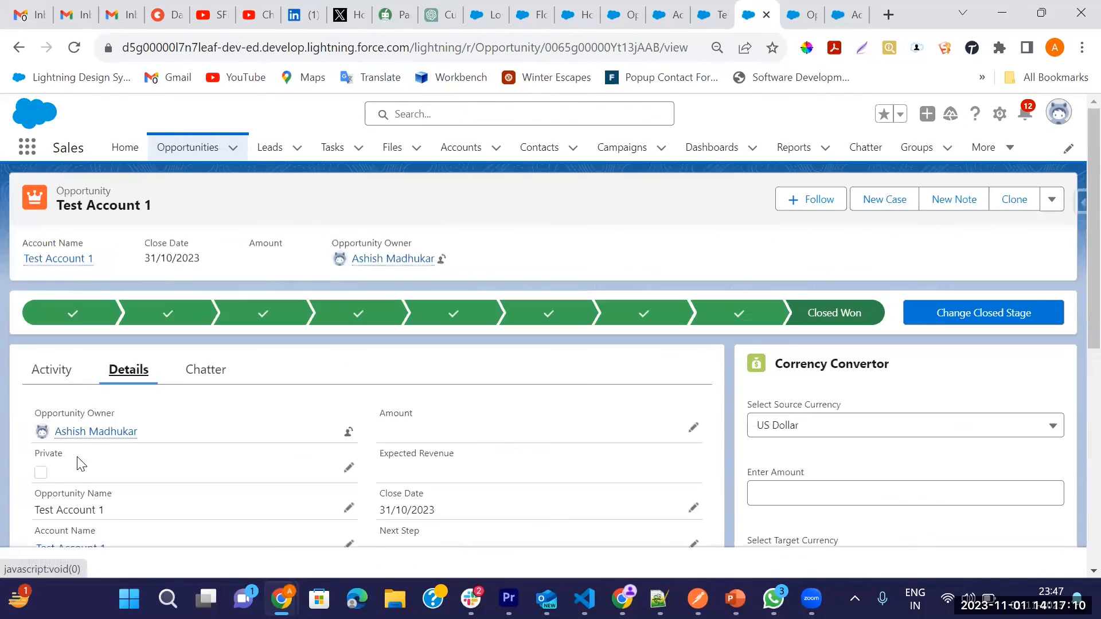
scroll(75, 471, down, 2)
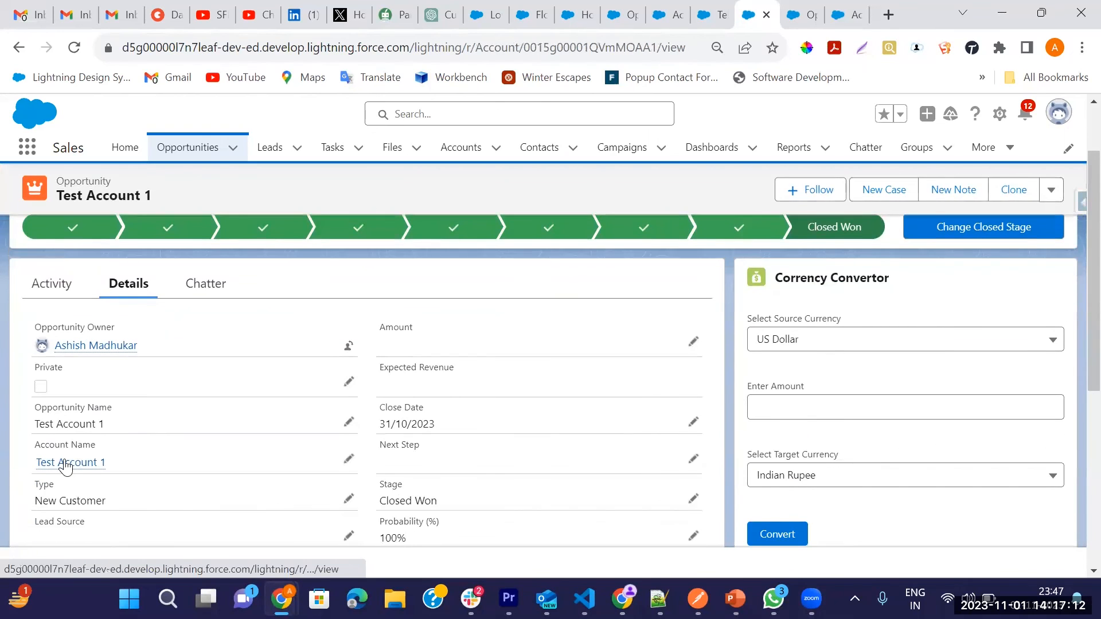
click(65, 461)
Step: Reload the Test Account 1 account record and examine its Out of Business and Out of Business Date fields
click(114, 324)
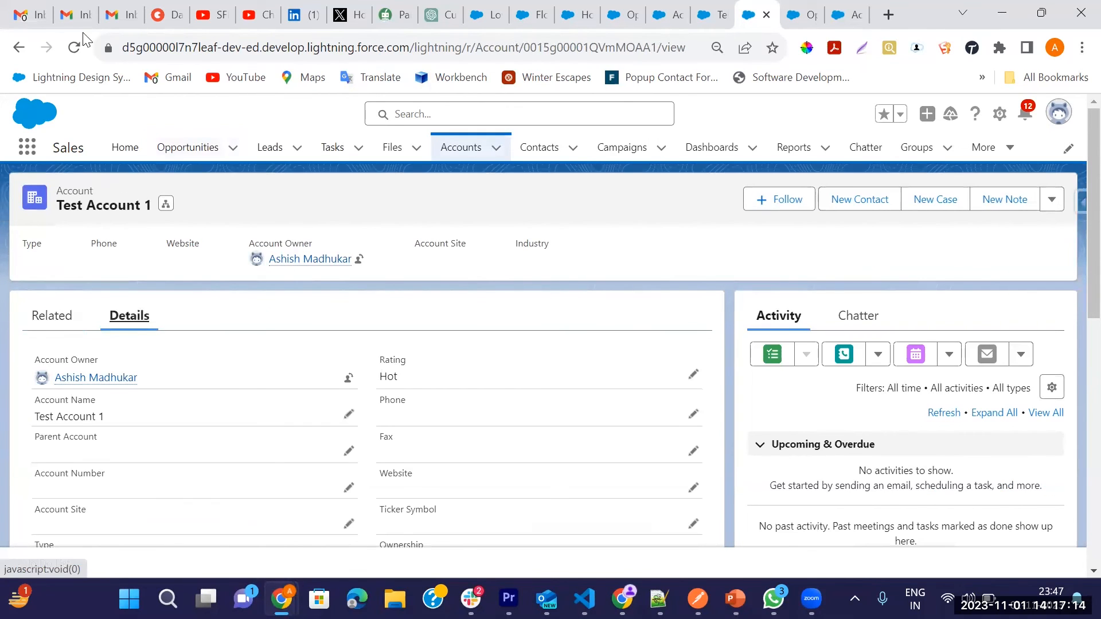
click(74, 47)
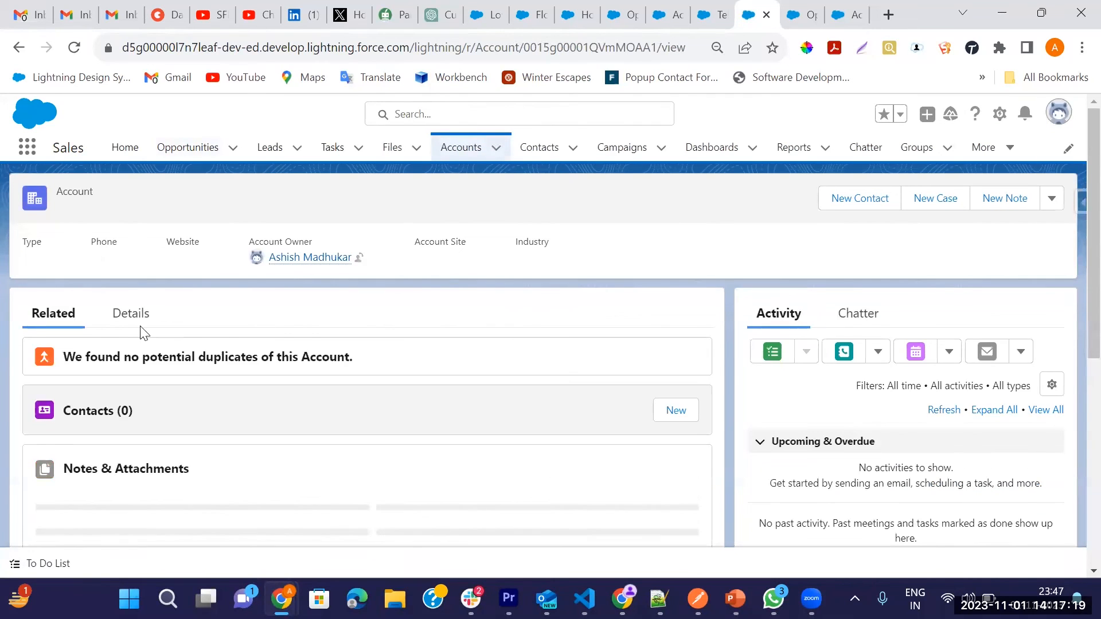
click(142, 334)
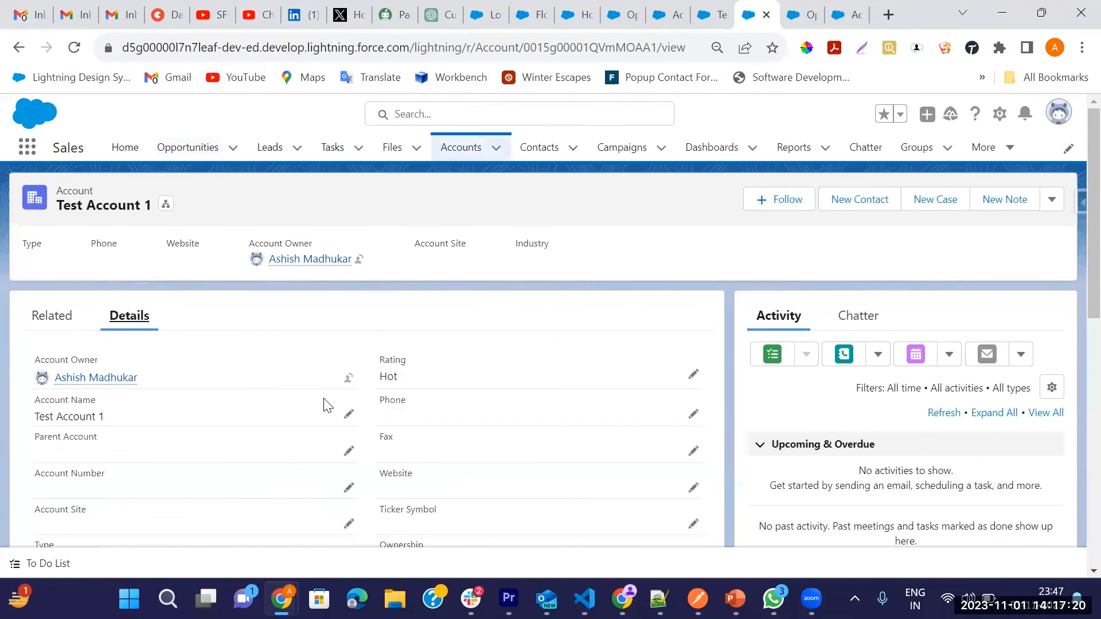
scroll(322, 404, down, 10)
scroll(317, 416, up, 3)
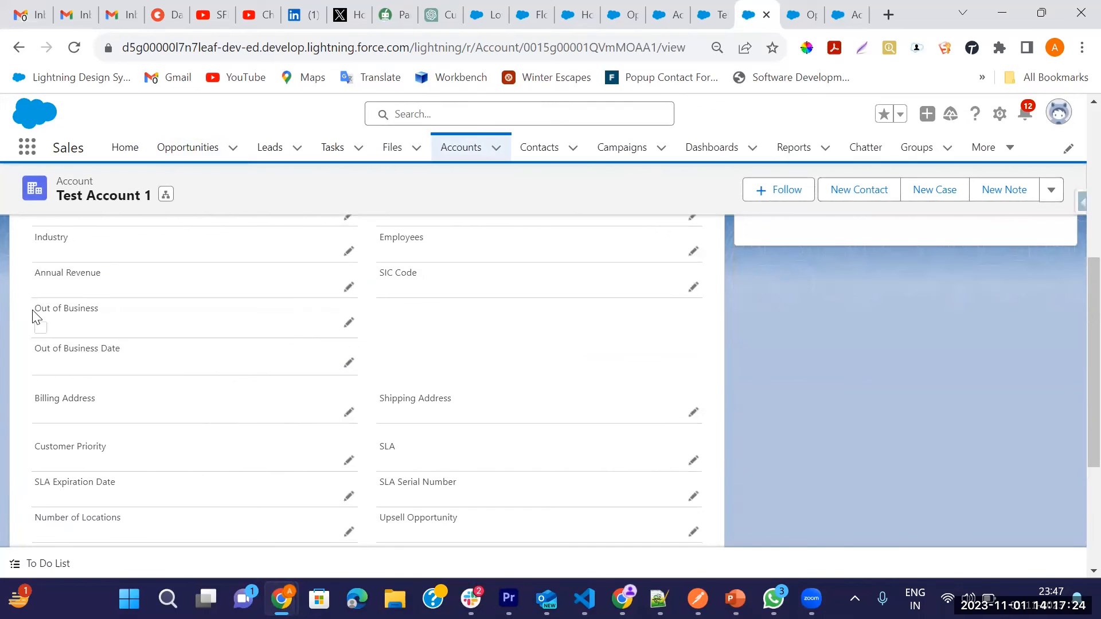
drag(34, 312, 117, 317)
drag(36, 349, 119, 351)
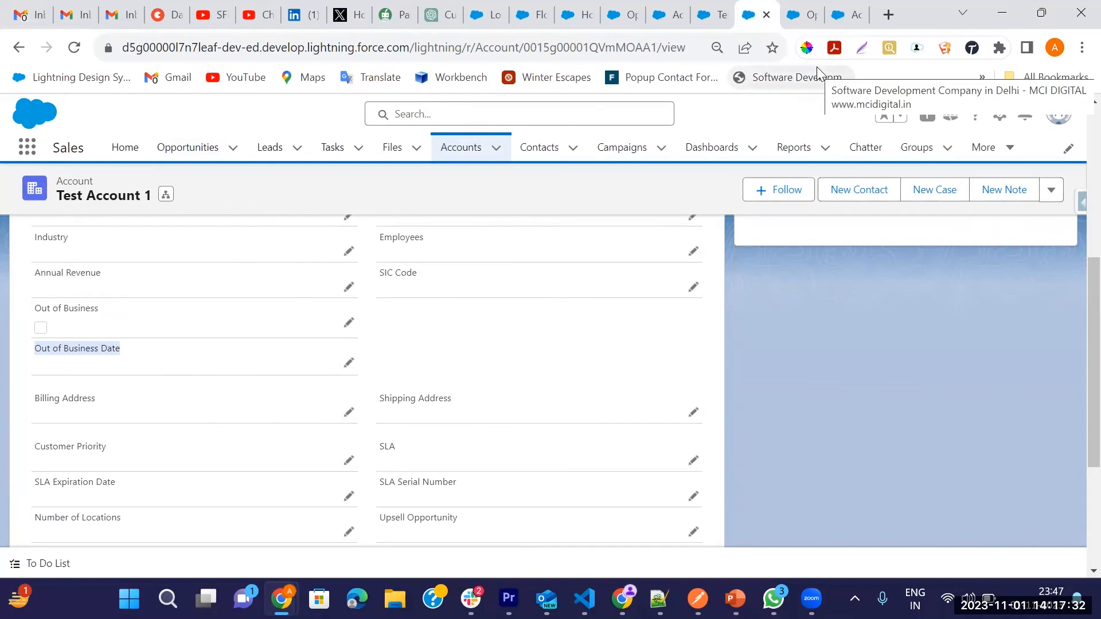
Step: Return to the Opportunity Closed Lost Update Flow to review its Closed Lost and Open or Closed Won branches
click(805, 15)
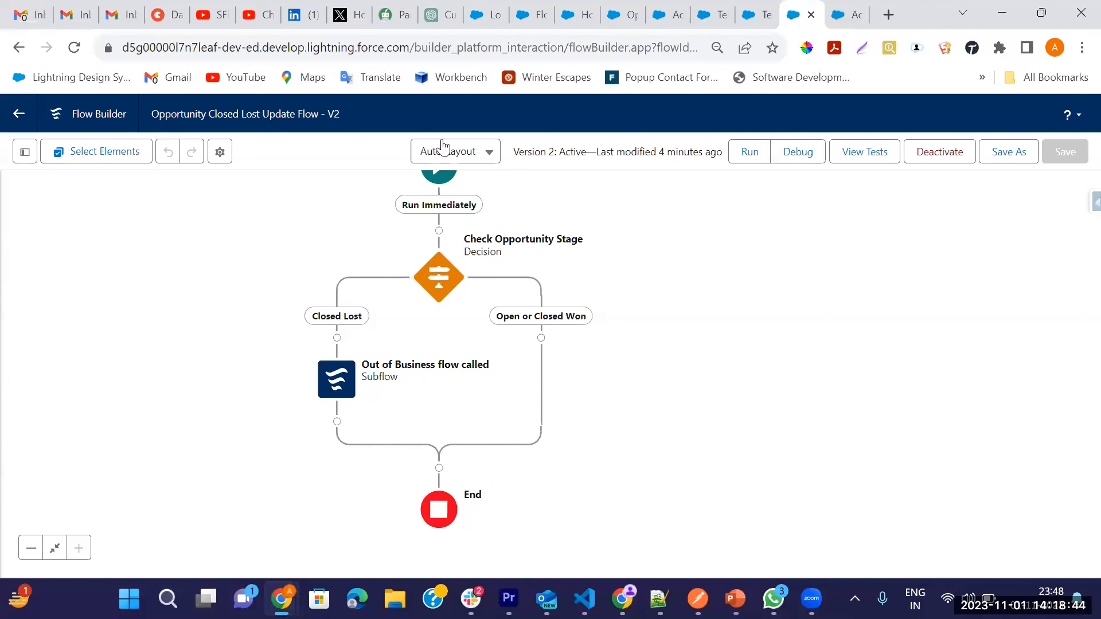
mouse_move(240, 24)
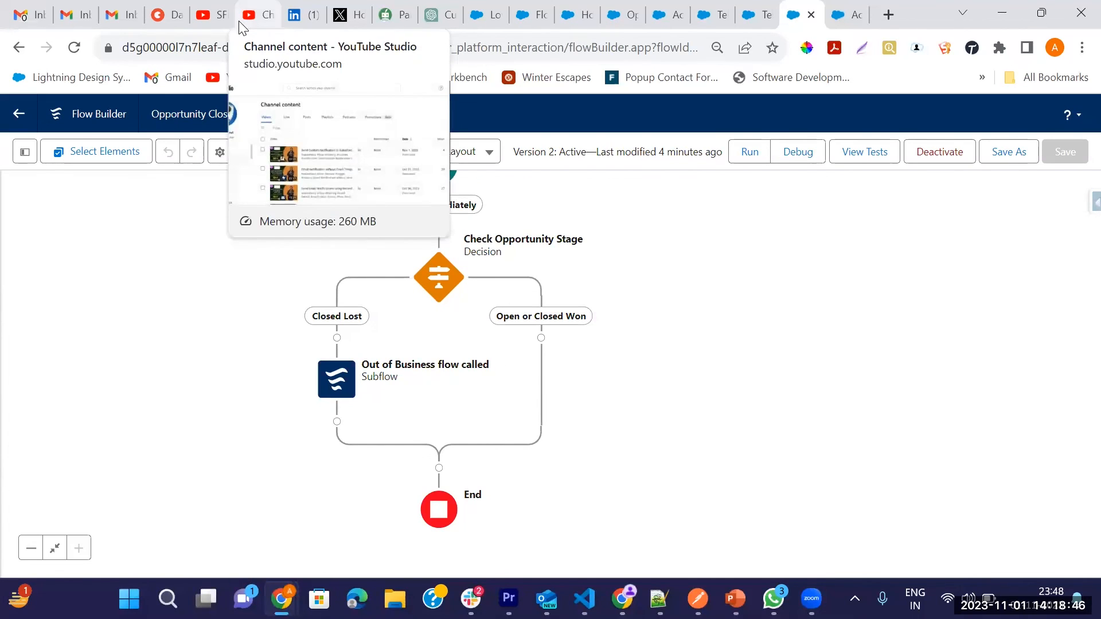